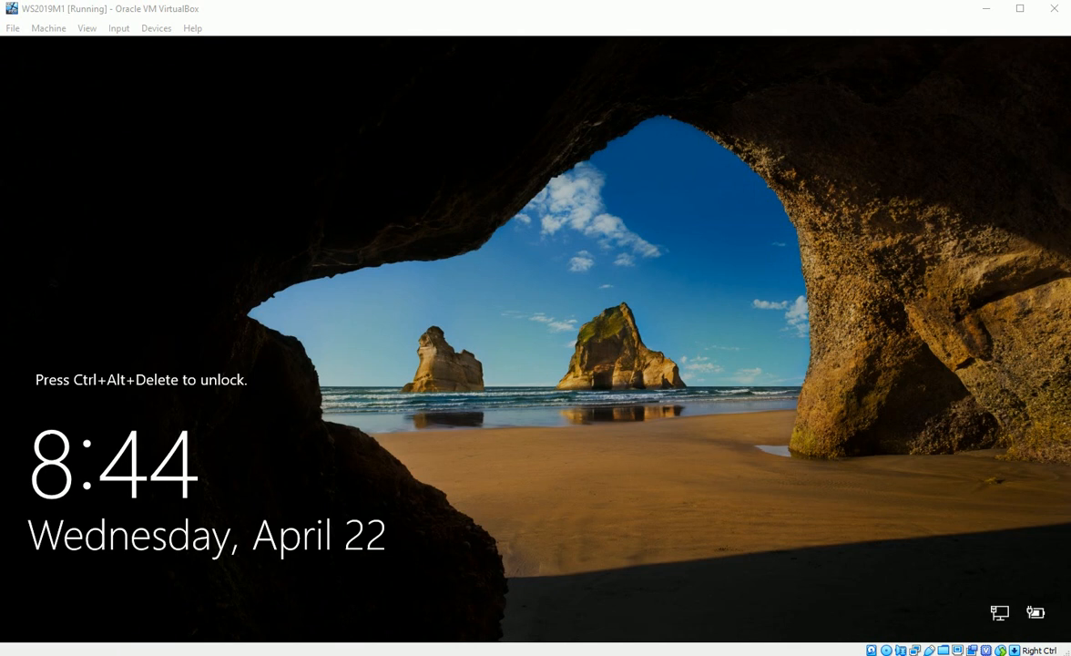
Send Ctrl-Alt-Del to the server VM and sign in with the Administrator password
click(120, 30)
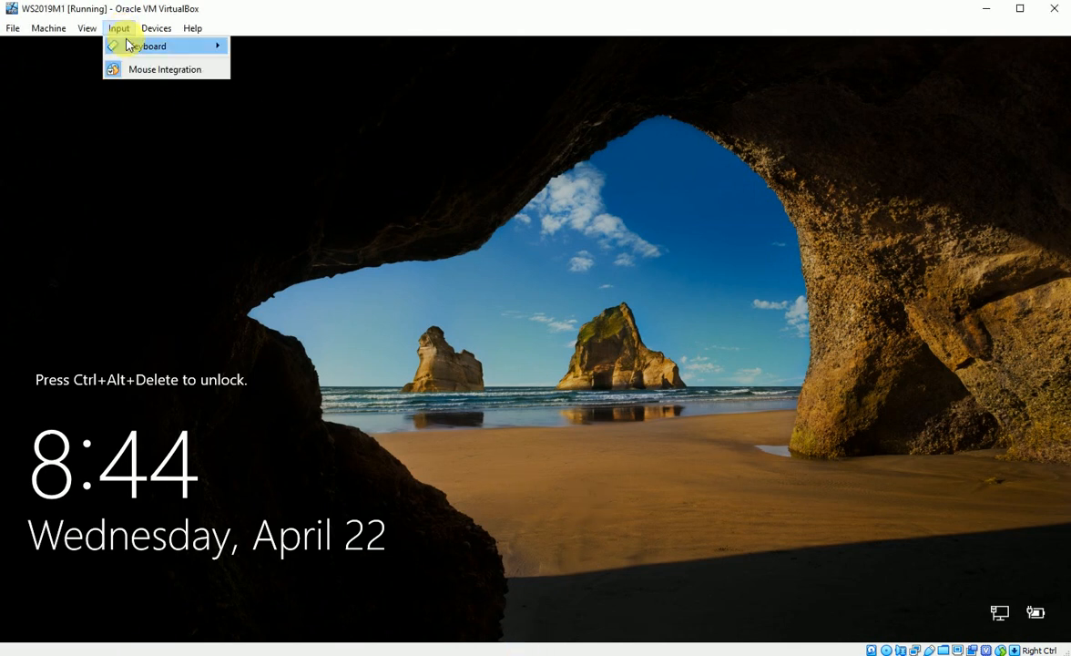
mouse_move(130, 46)
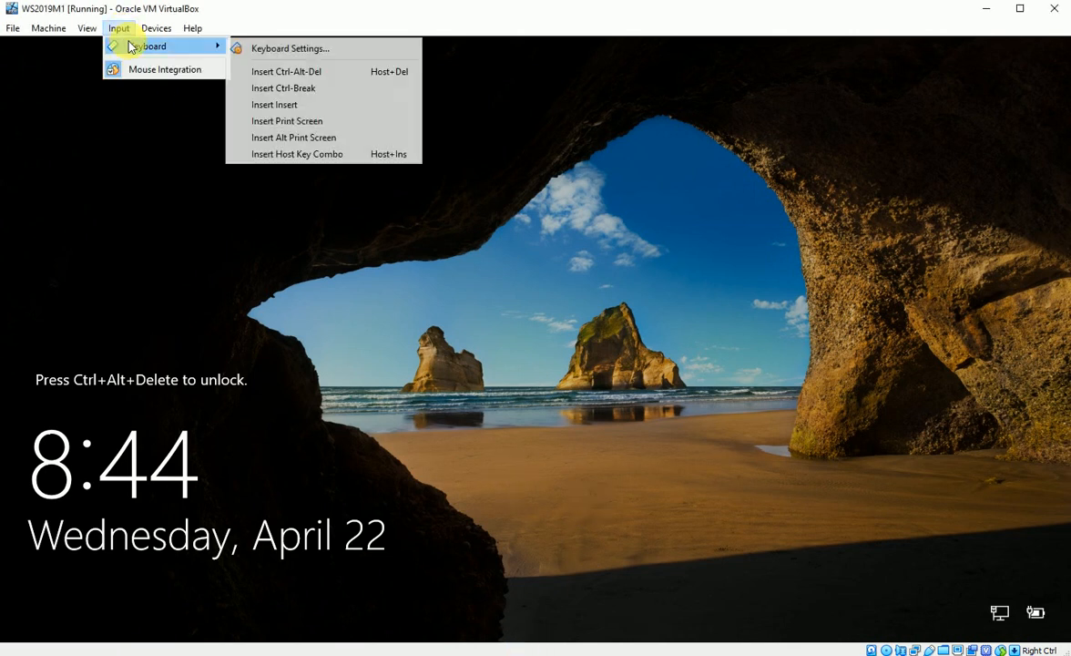
click(276, 75)
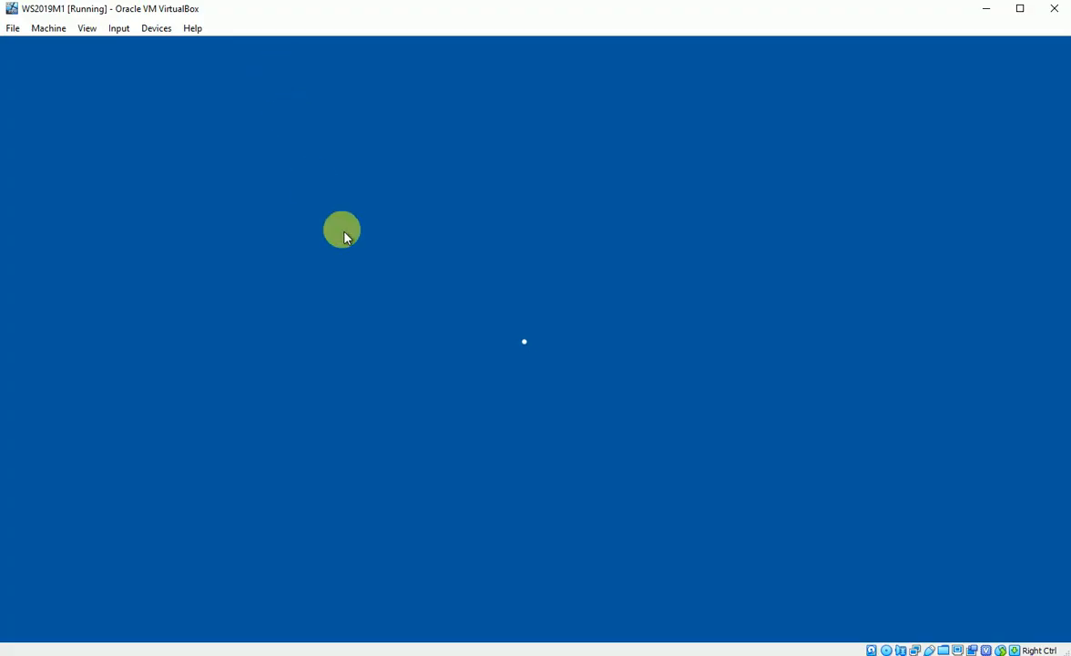
click(464, 401)
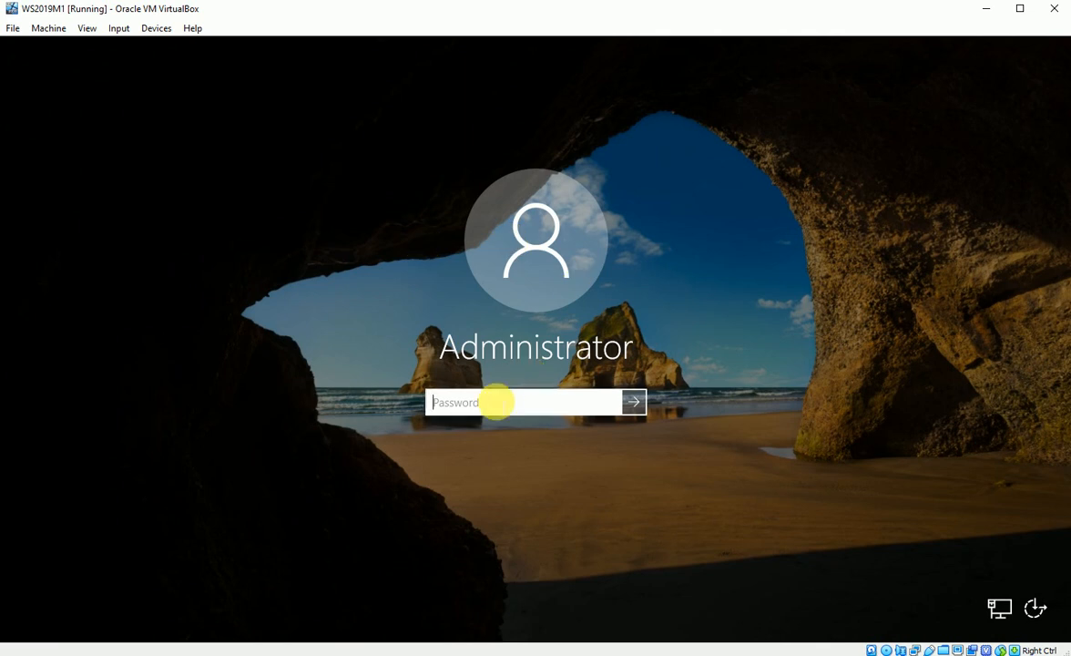
text(Pa$$w0rd)
key(Return)
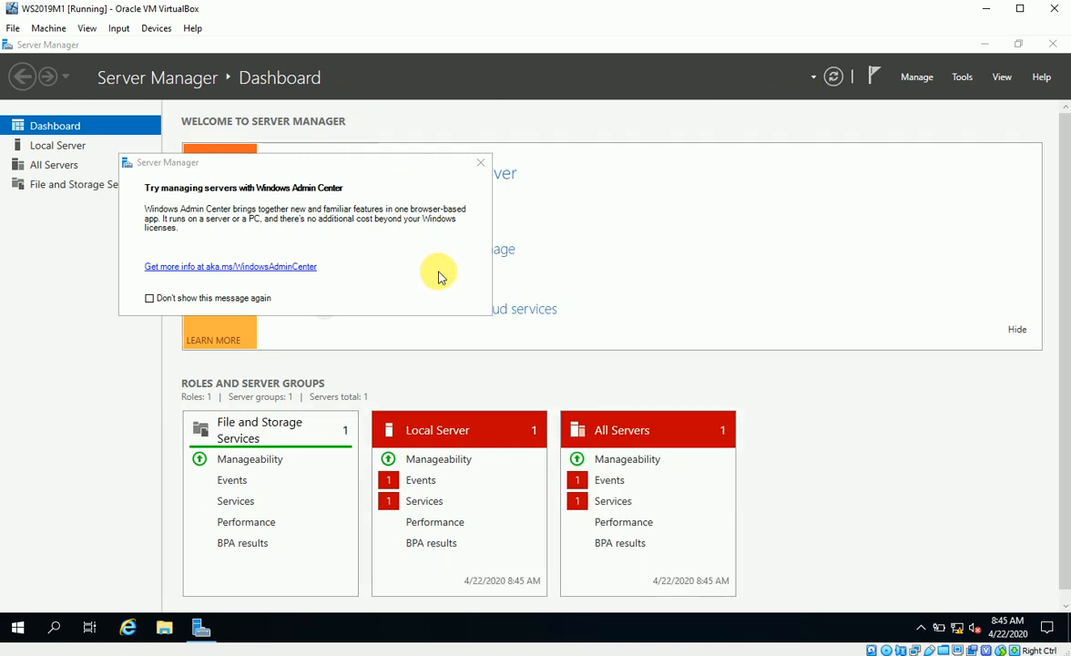
Dismiss the Windows Admin Center notice, refresh and minimize Server Manager, then launch File Explorer
click(479, 162)
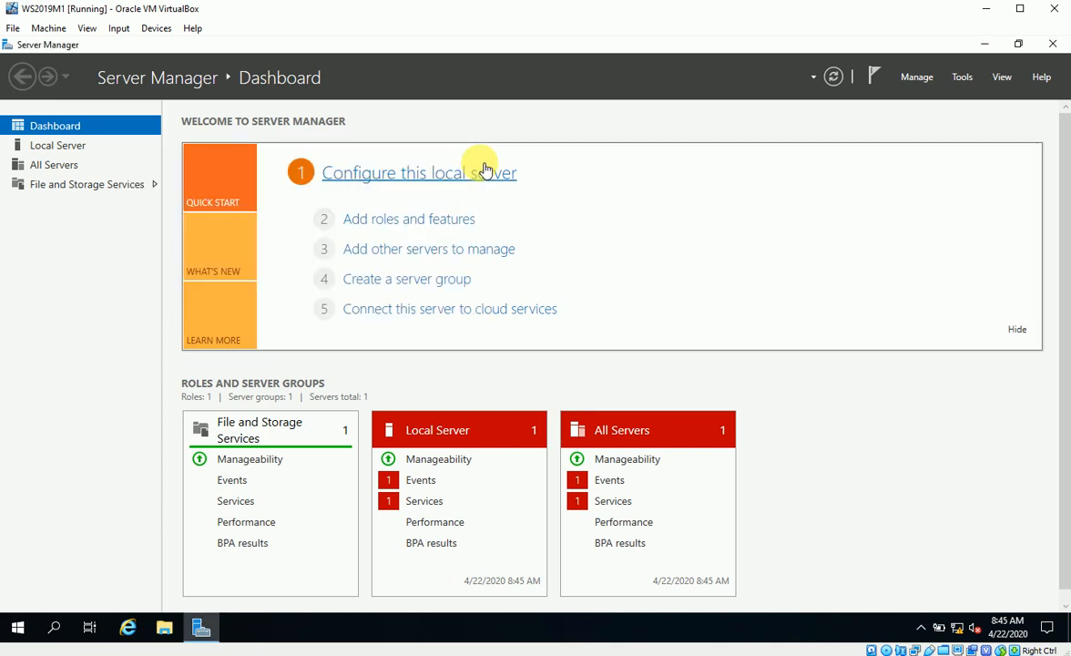
click(832, 76)
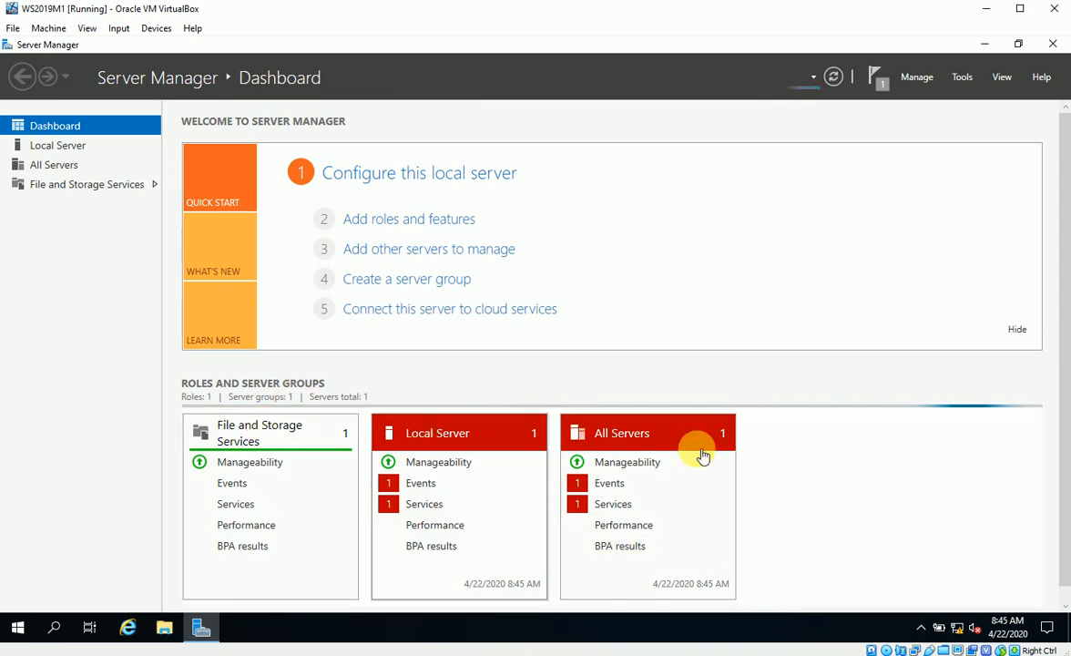
click(984, 46)
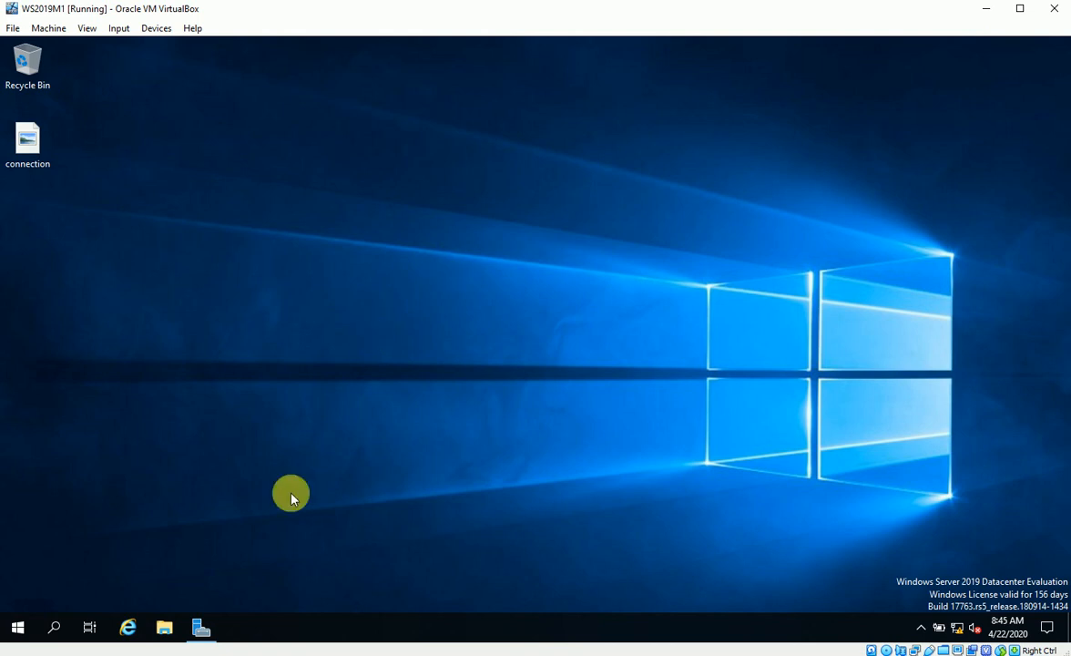
click(168, 628)
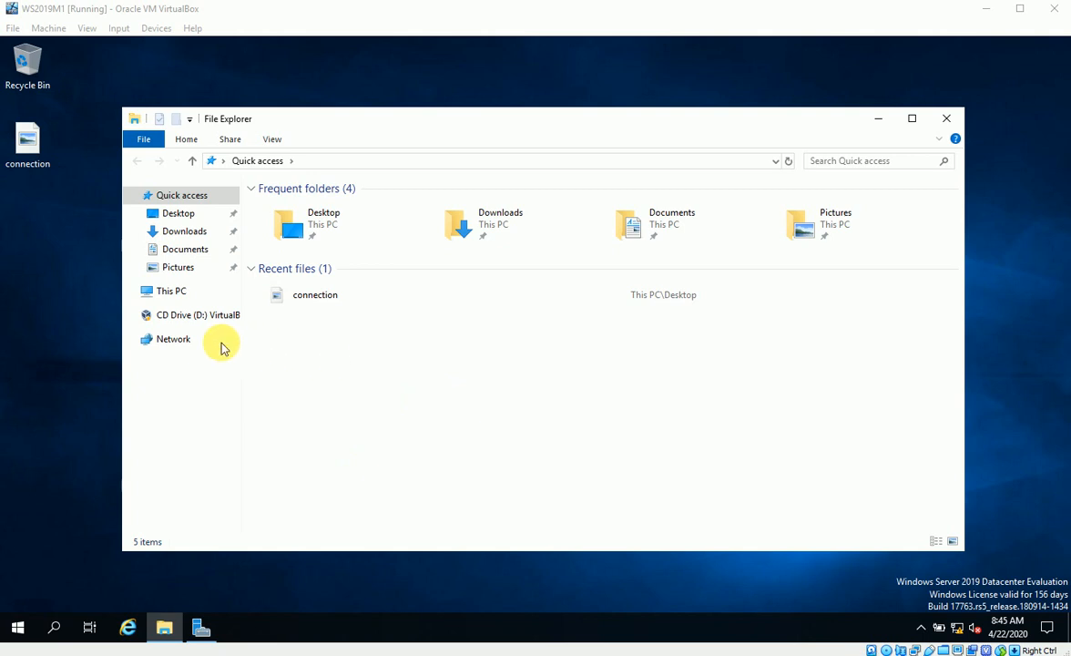
Rename the computer from WS2019M1 to WS2019M11 in System Properties, choosing Restart Later
right_click(175, 294)
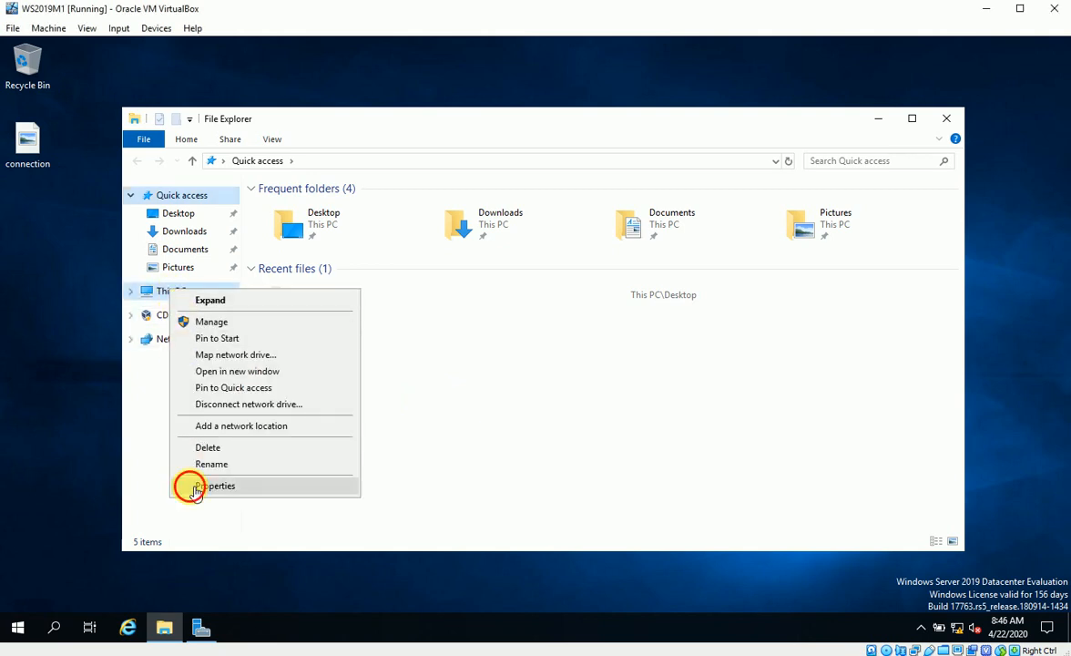
click(185, 483)
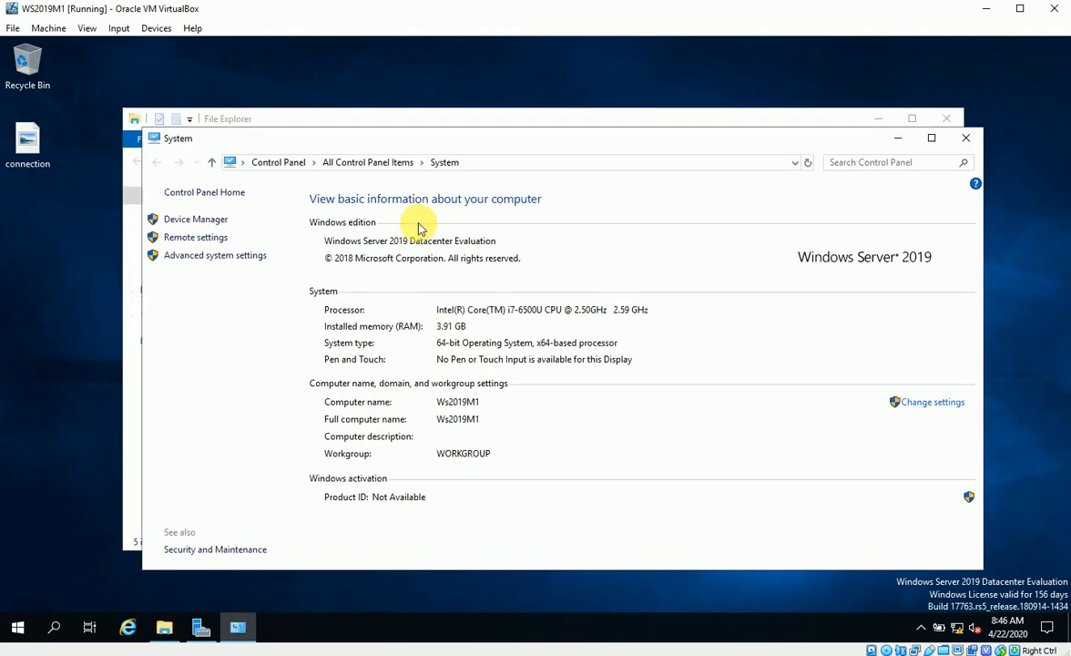
click(936, 407)
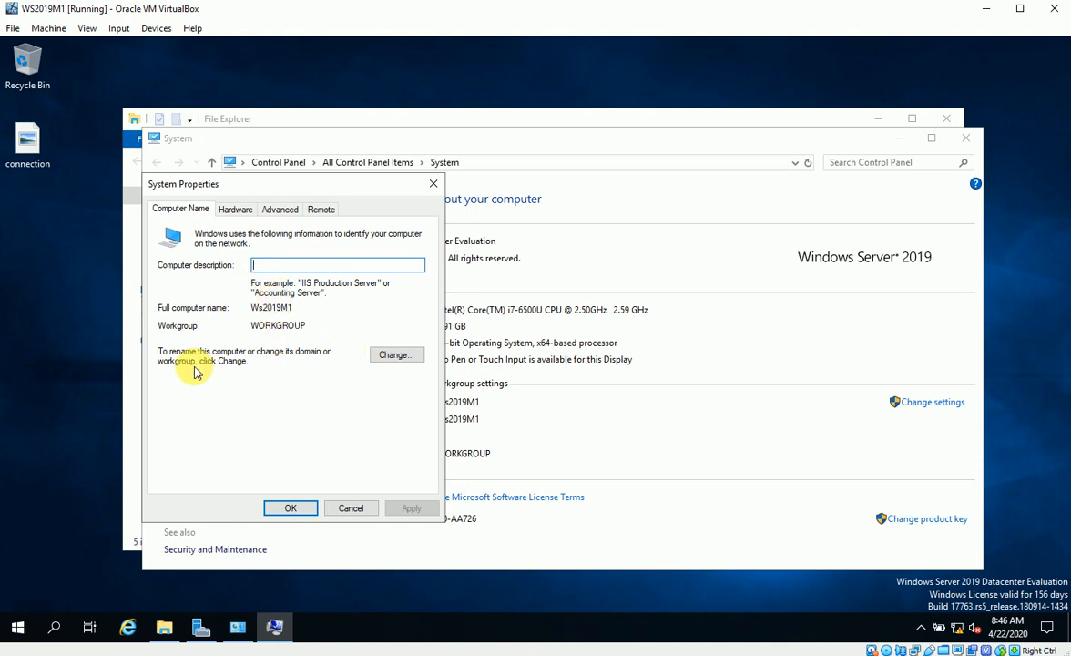
click(393, 356)
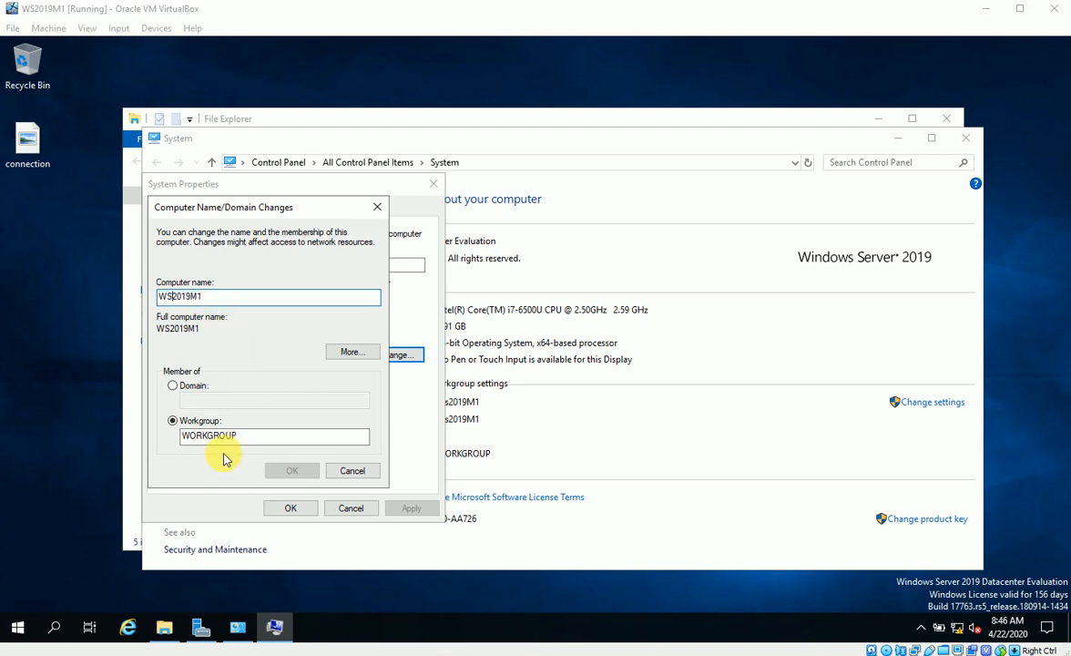
double_click(167, 295)
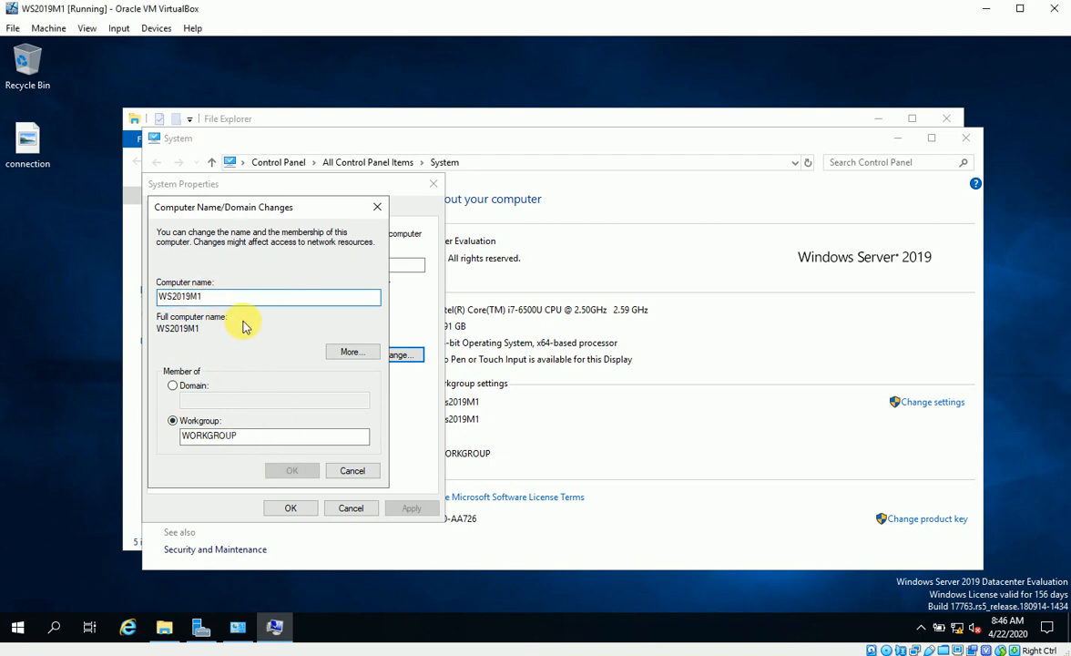
text(1)
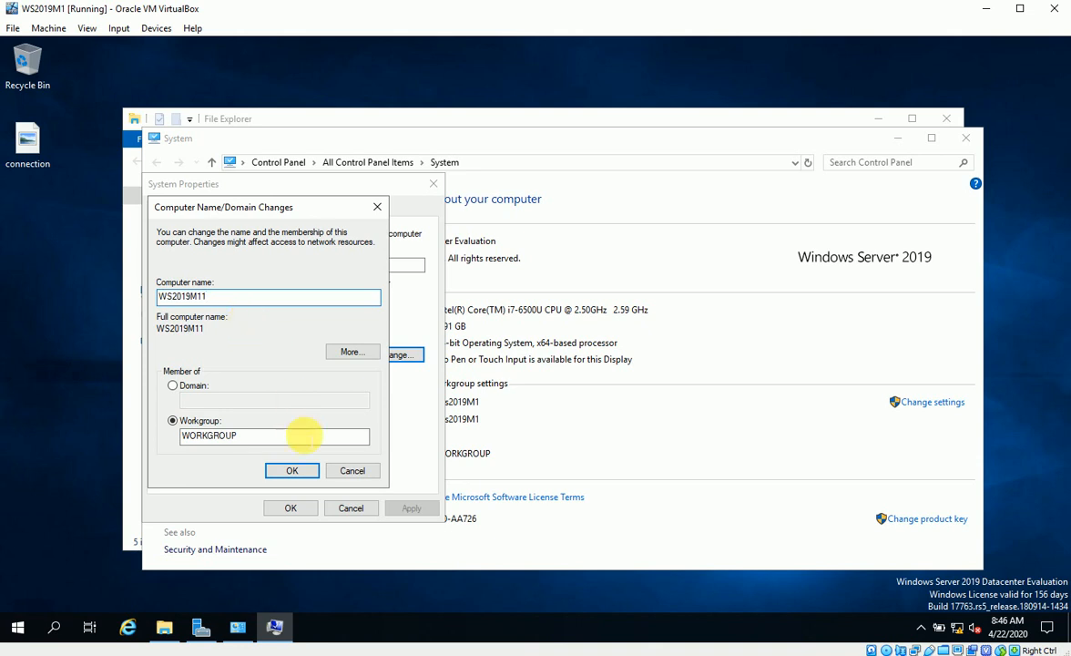
click(291, 474)
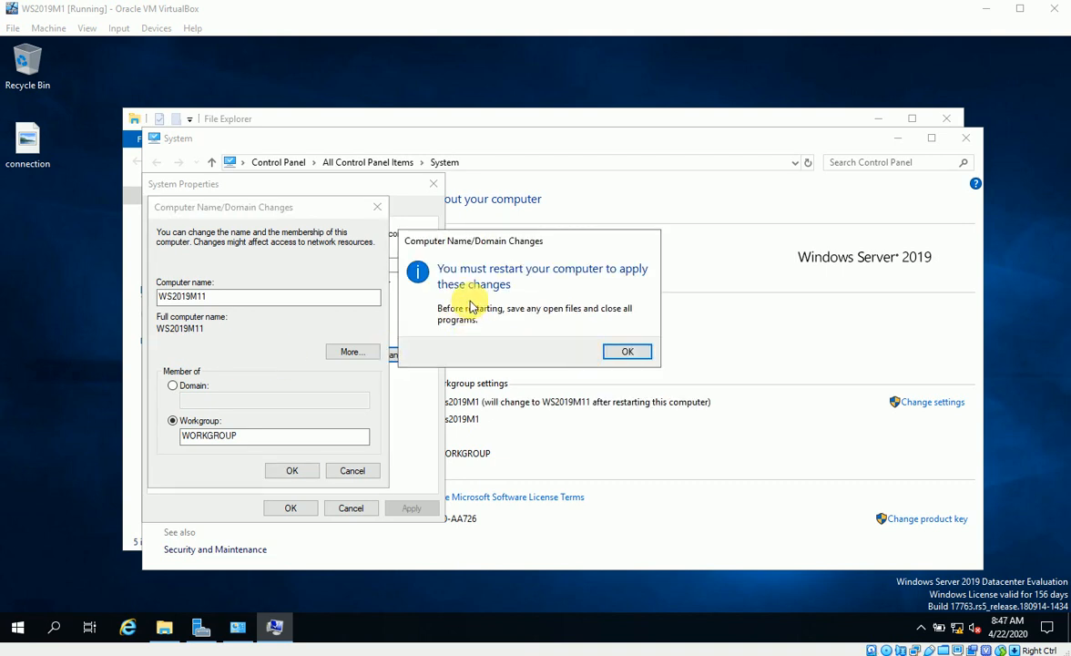
click(625, 351)
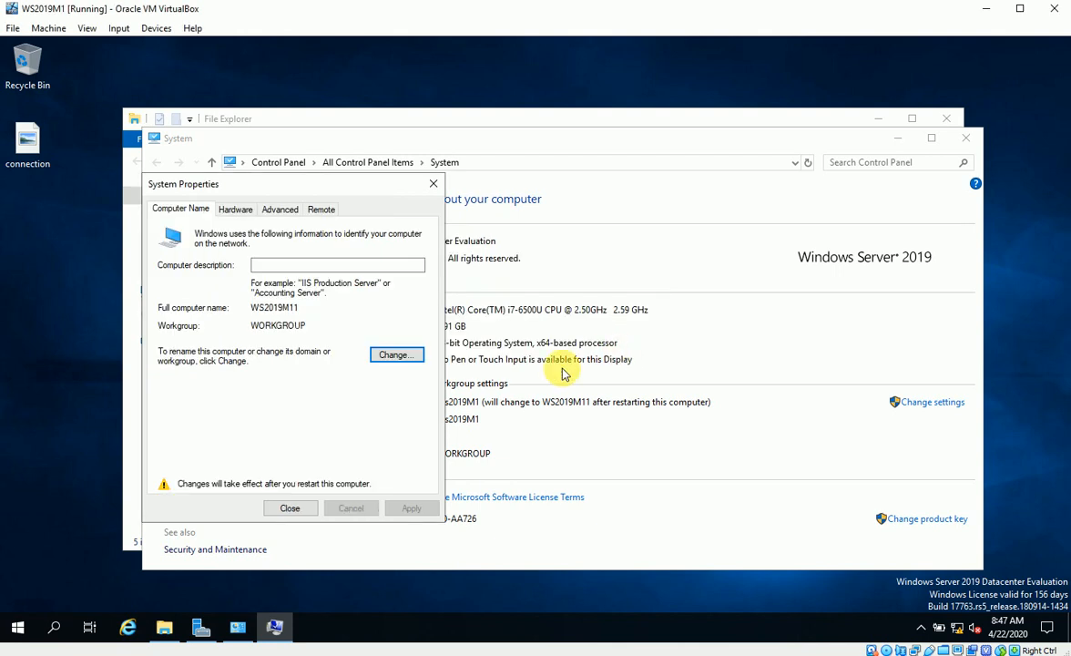
click(284, 508)
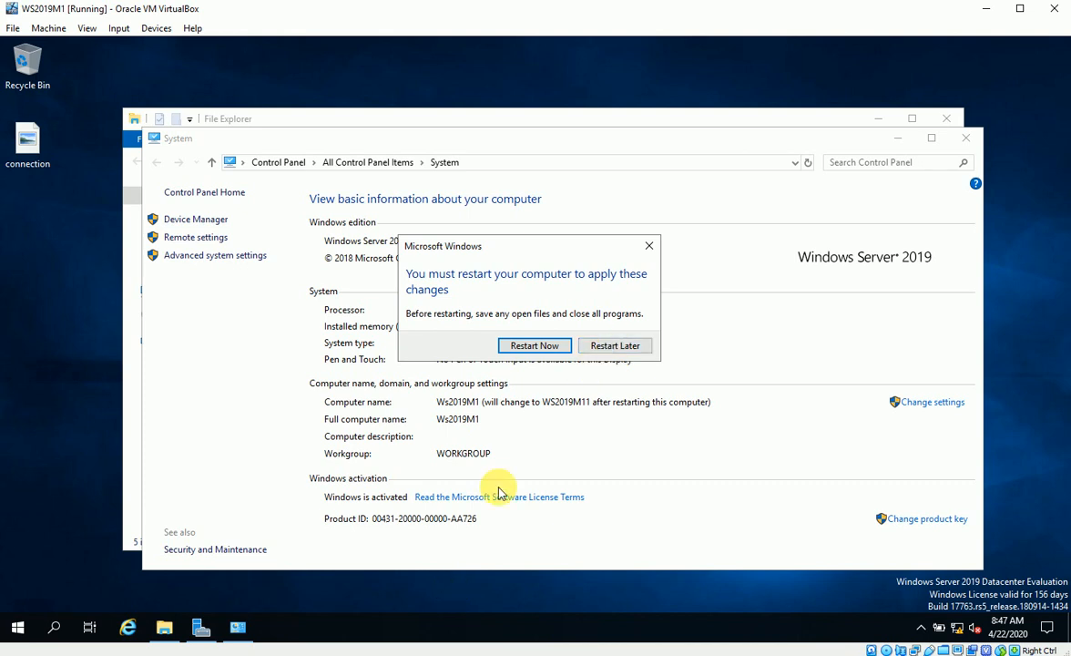
click(615, 345)
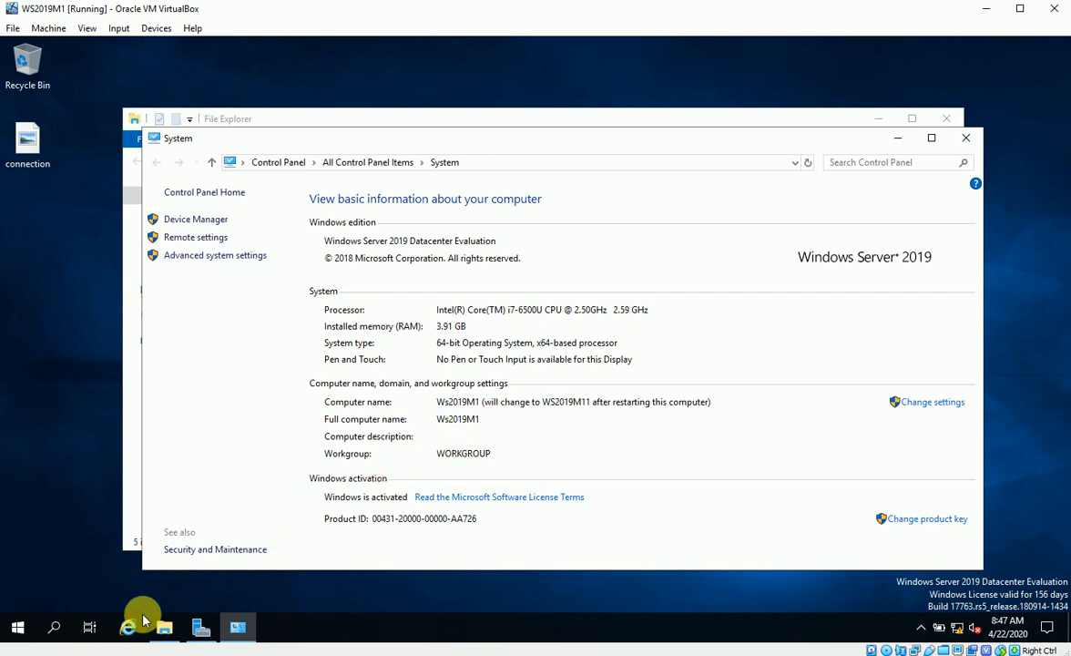
Run ipconfig in Command Prompt, showing only autoconfigured 169.254.240.239 with no gateway
click(19, 628)
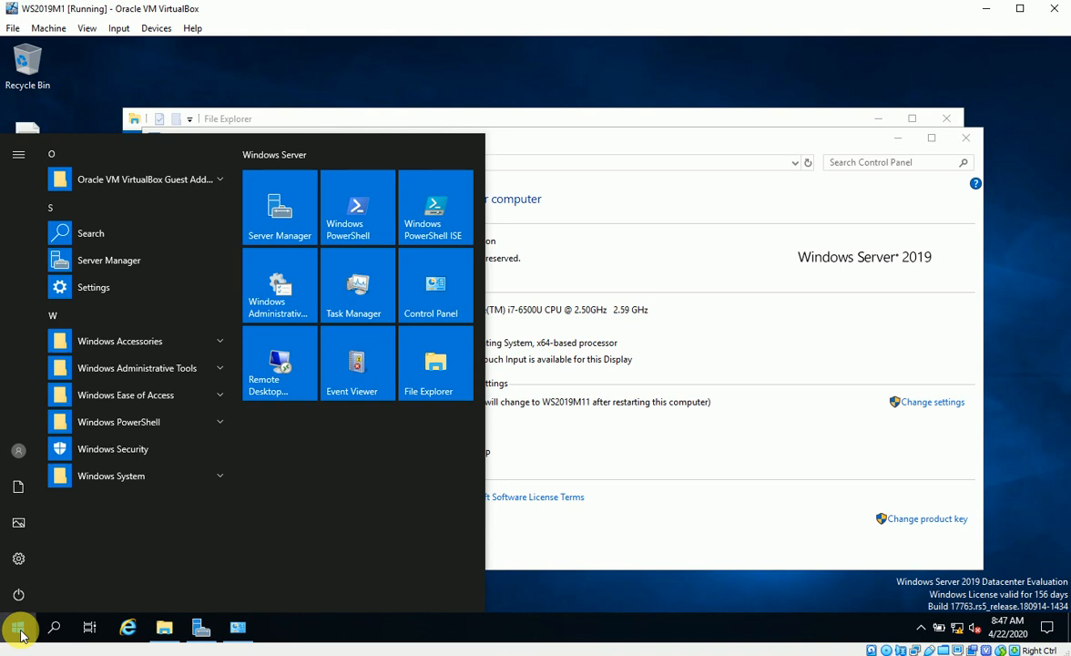
text(cmd)
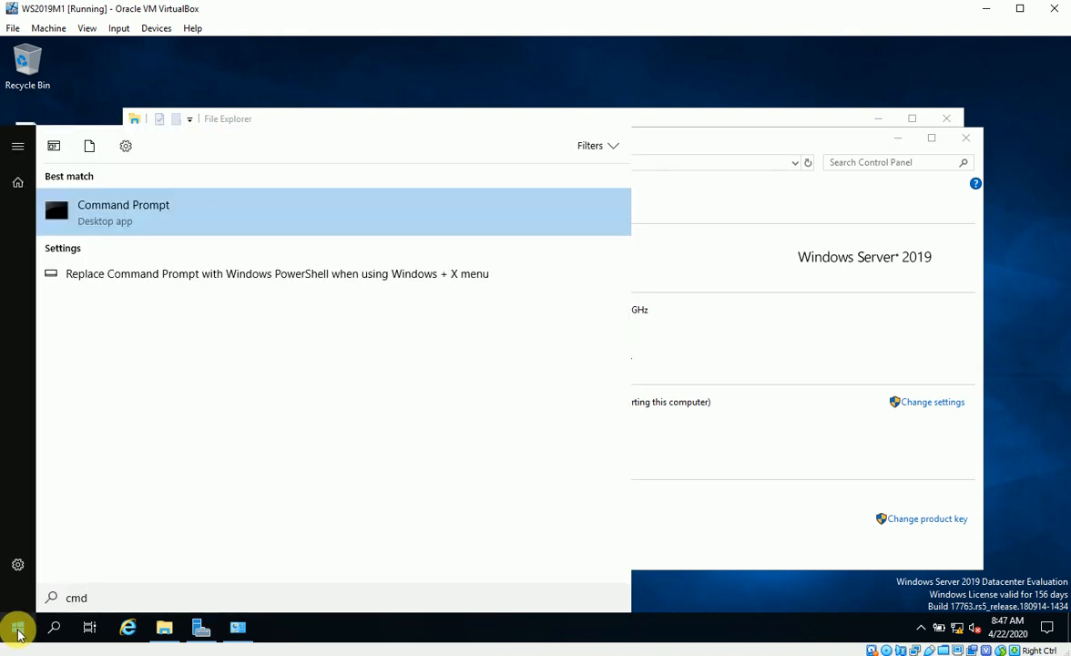
key(Return)
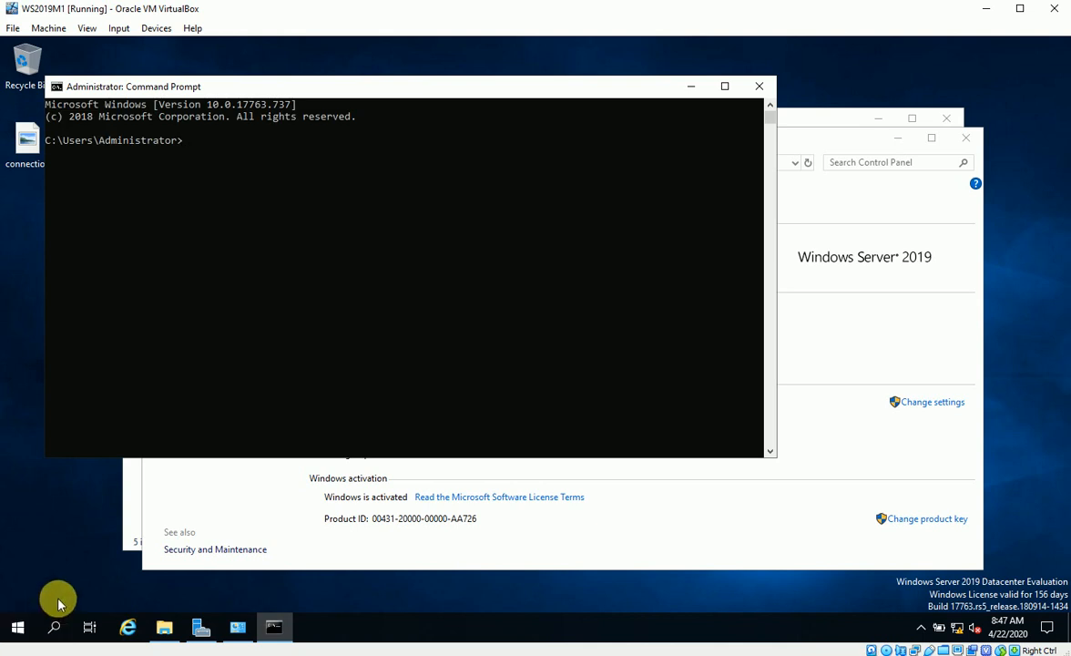
text(ipconfig)
key(Return)
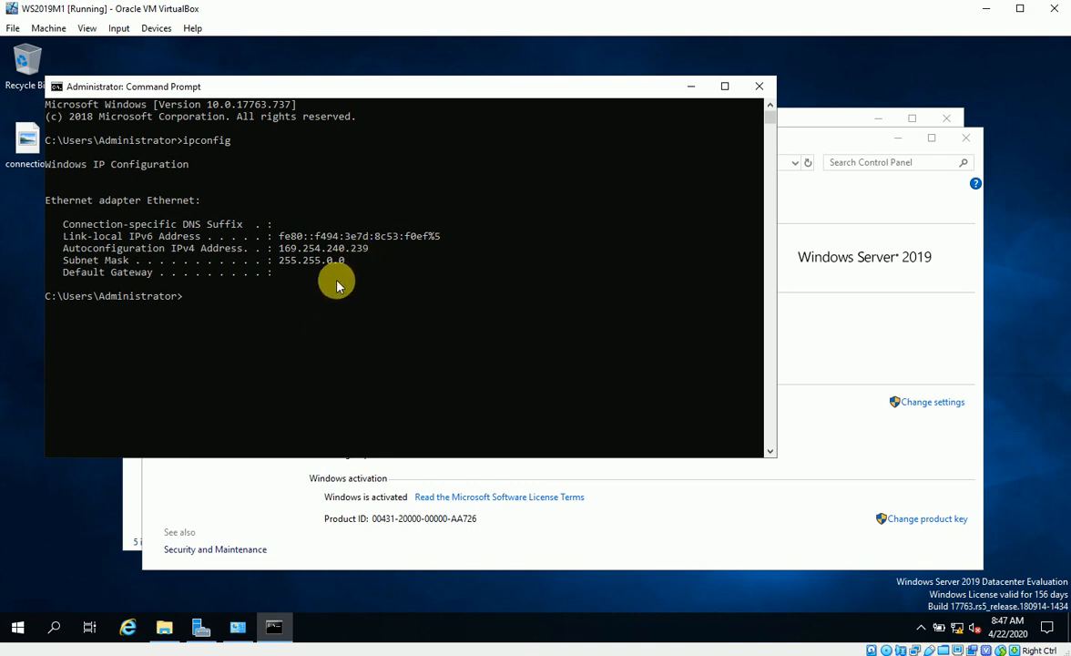
right_click(957, 627)
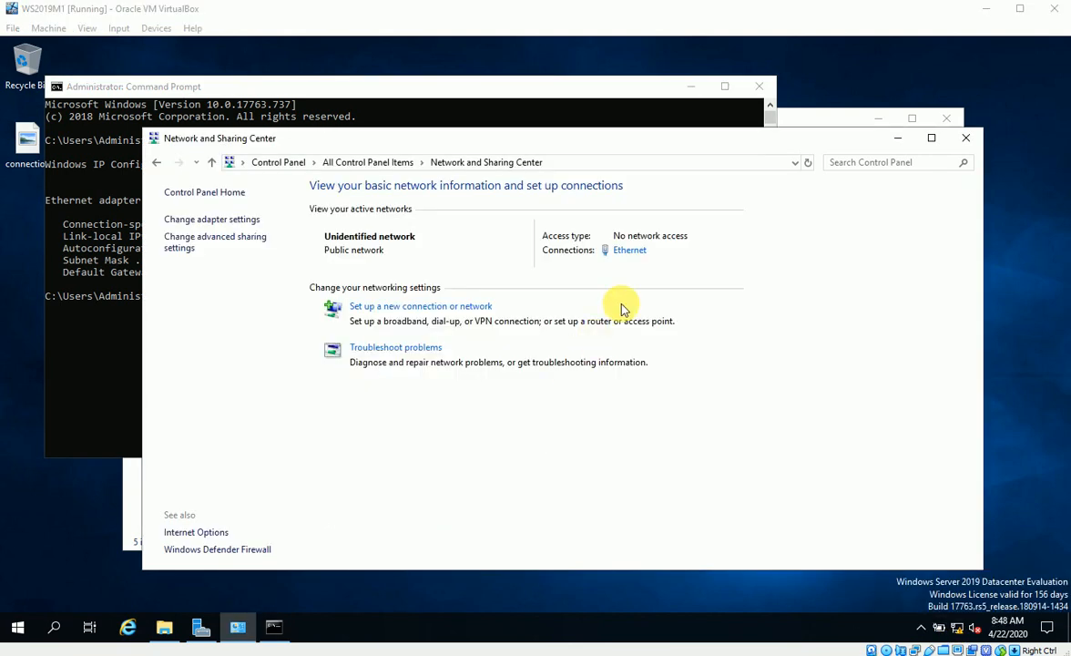
Give Ethernet static IPv4 192.168.1.2, mask 255.255.255.0, gateway 192.168.1.1, DNS 127.0.0.1
click(628, 251)
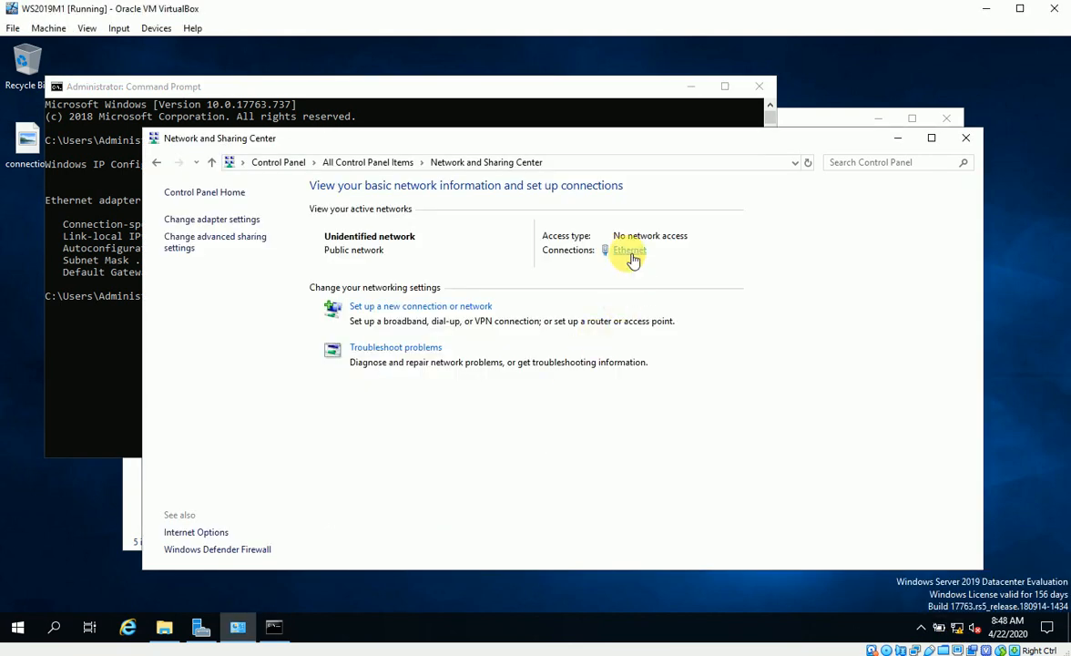
click(450, 454)
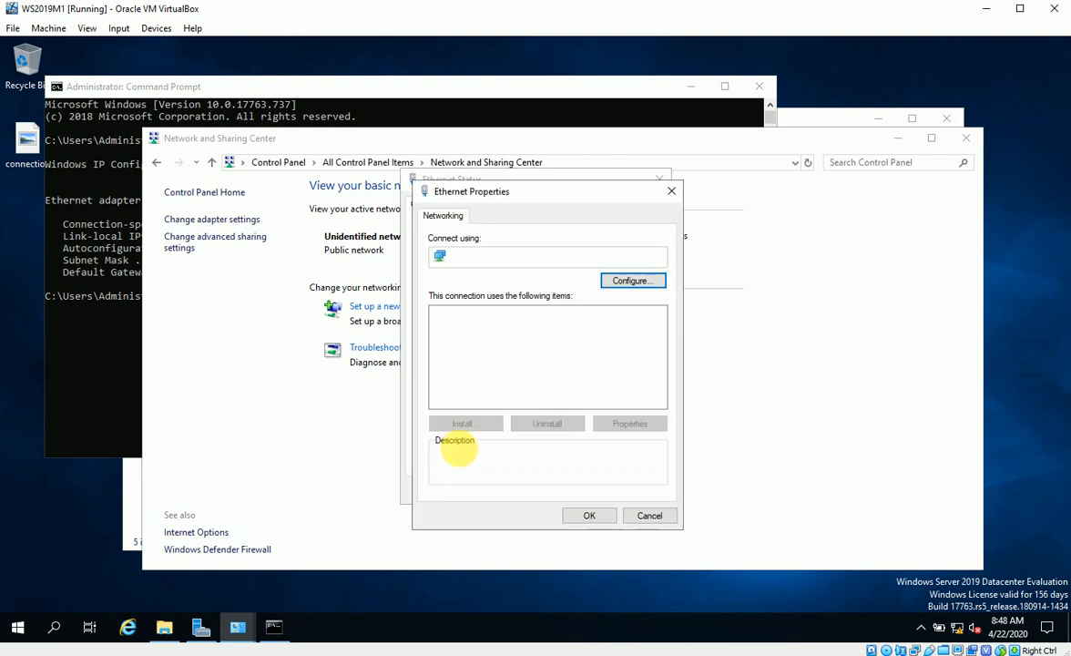
click(512, 353)
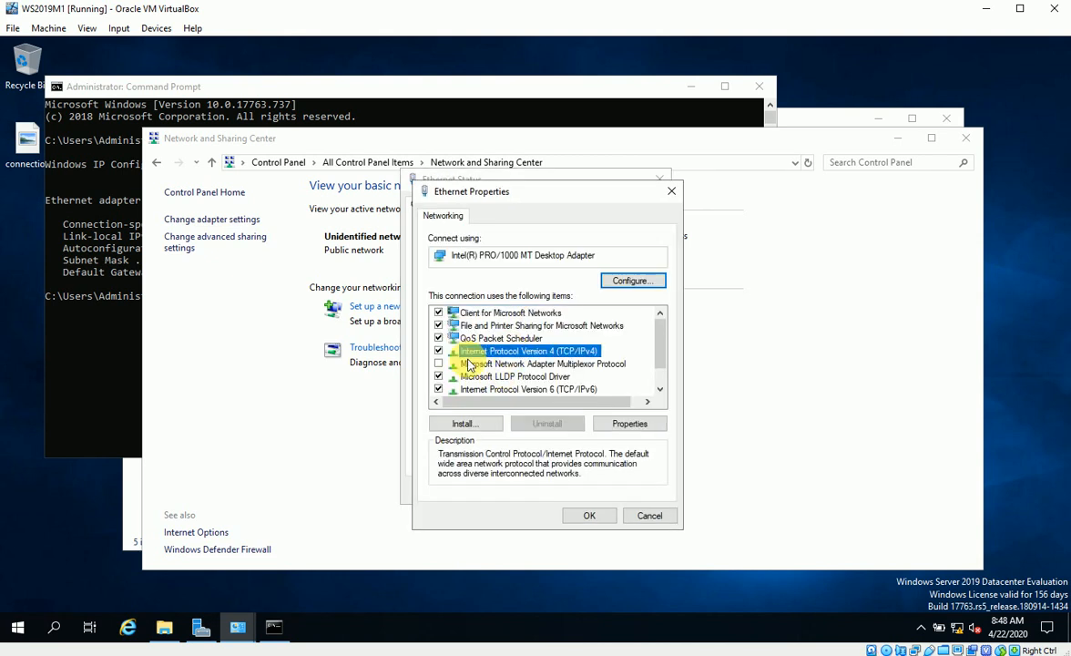
click(625, 425)
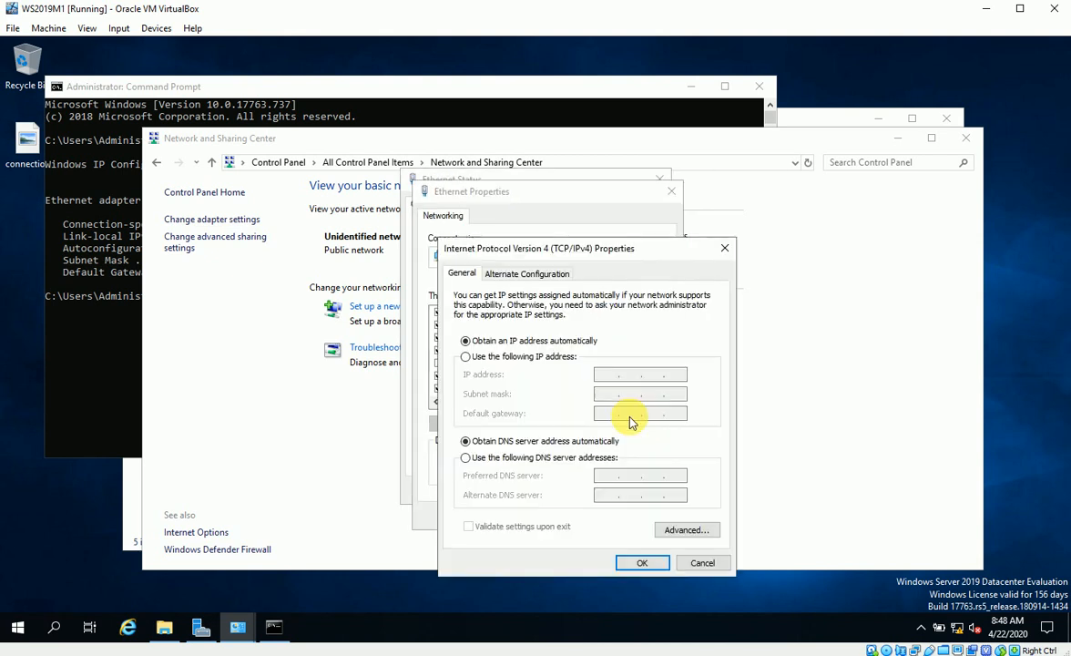
click(470, 357)
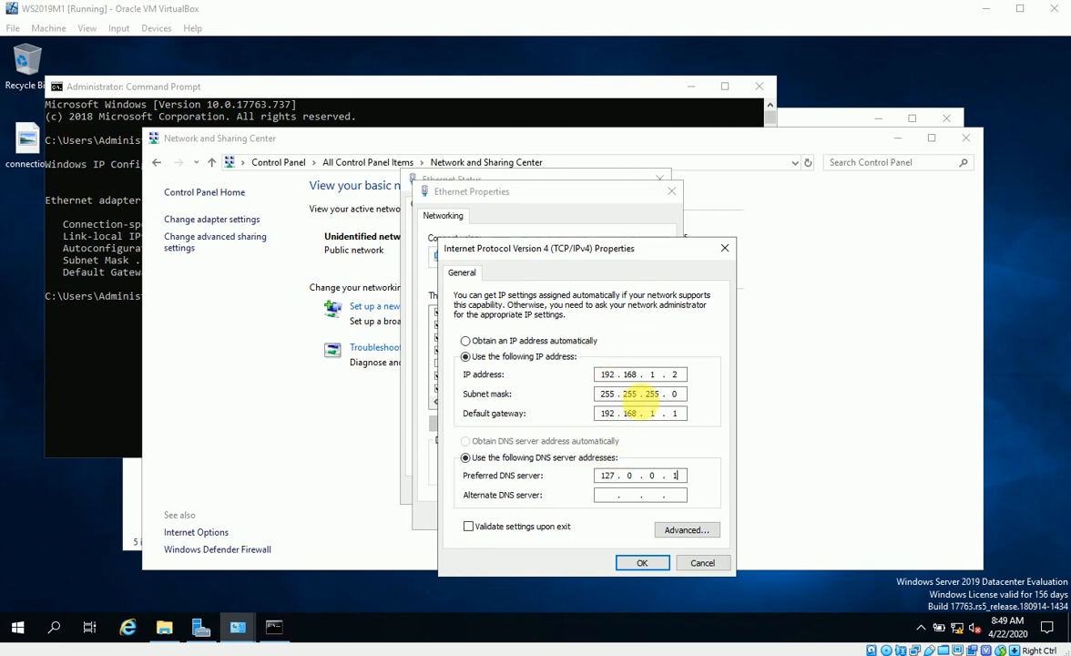
click(641, 562)
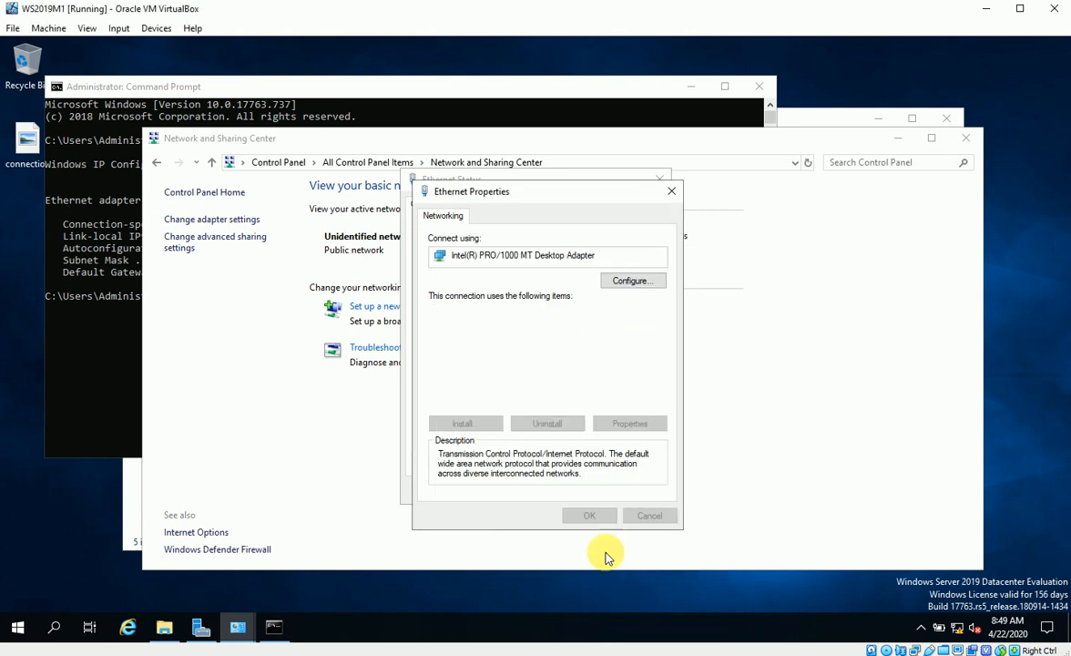
click(584, 518)
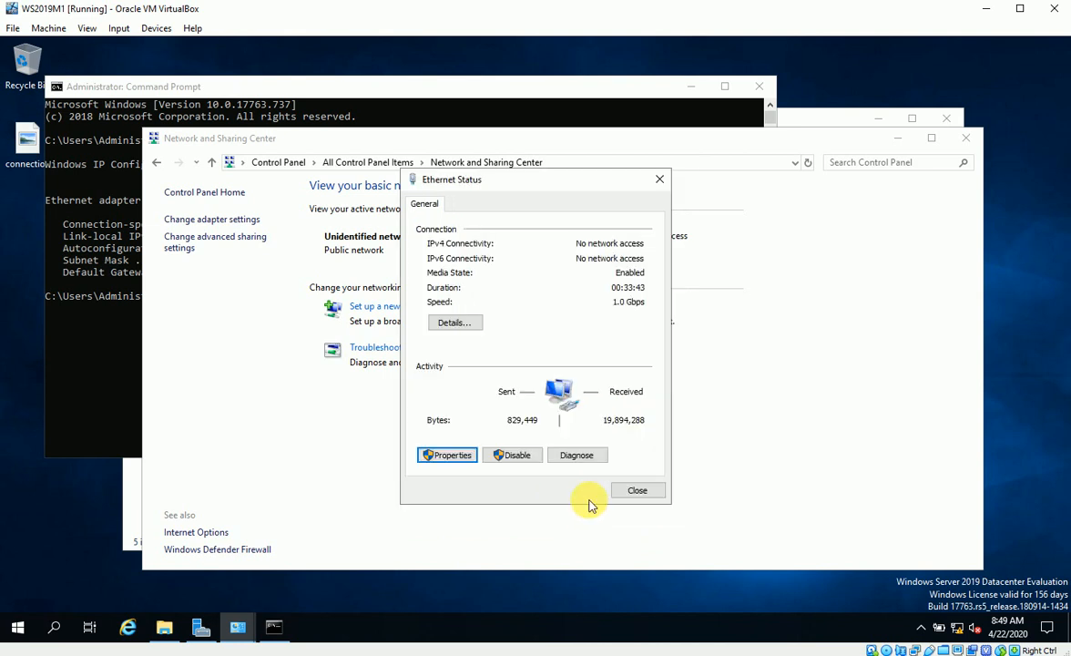
click(634, 490)
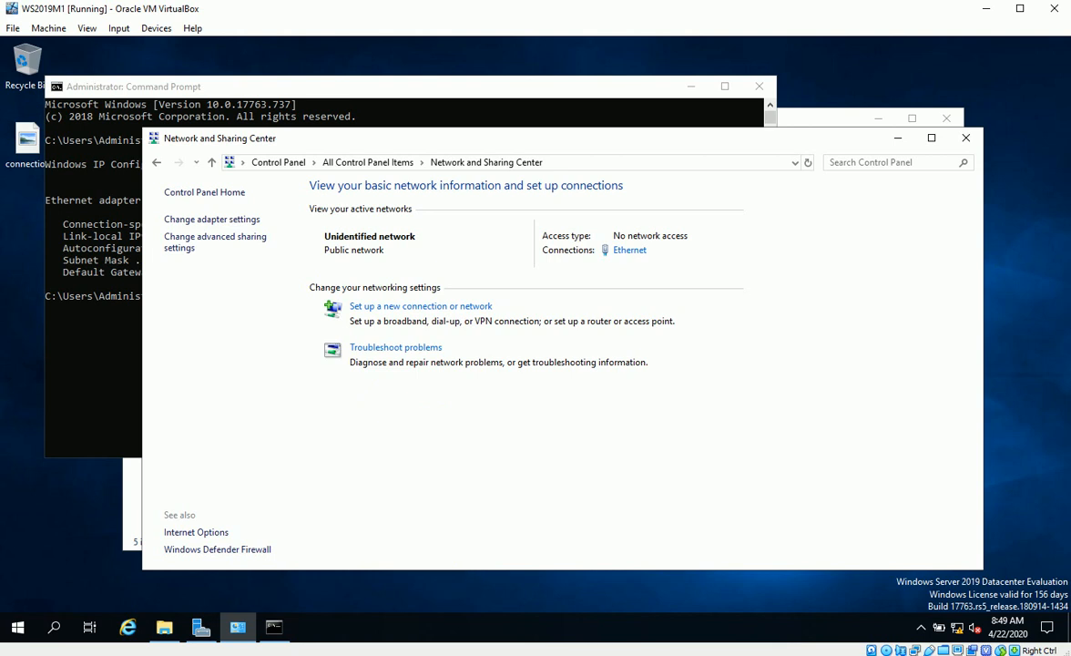
Restart the server with Other (Planned) as the shutdown reason
click(31, 626)
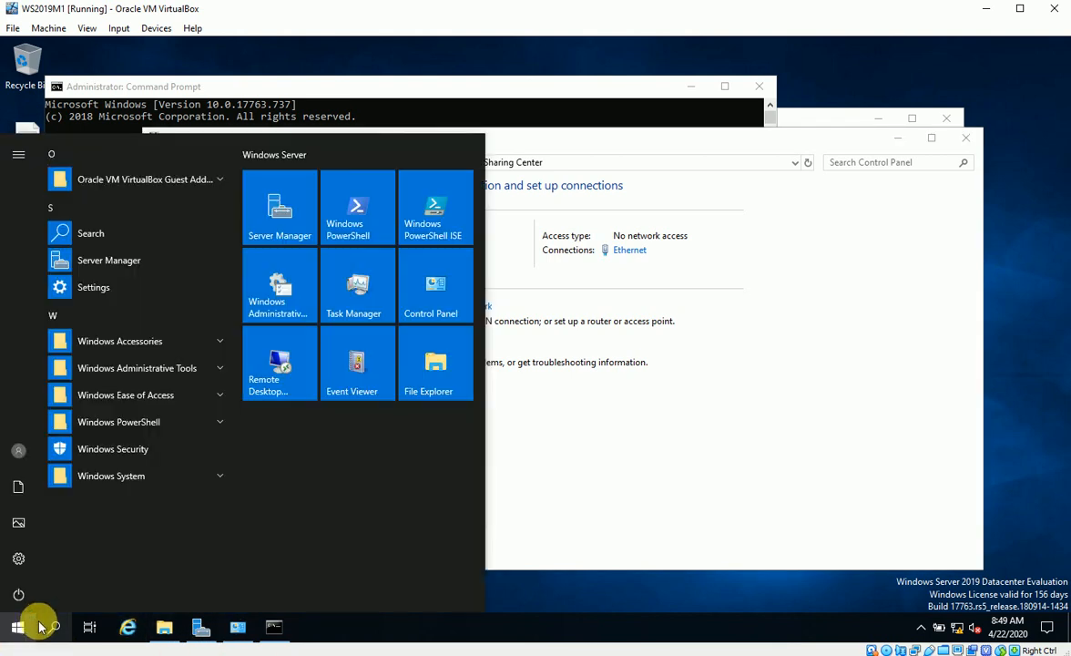
click(18, 591)
click(36, 551)
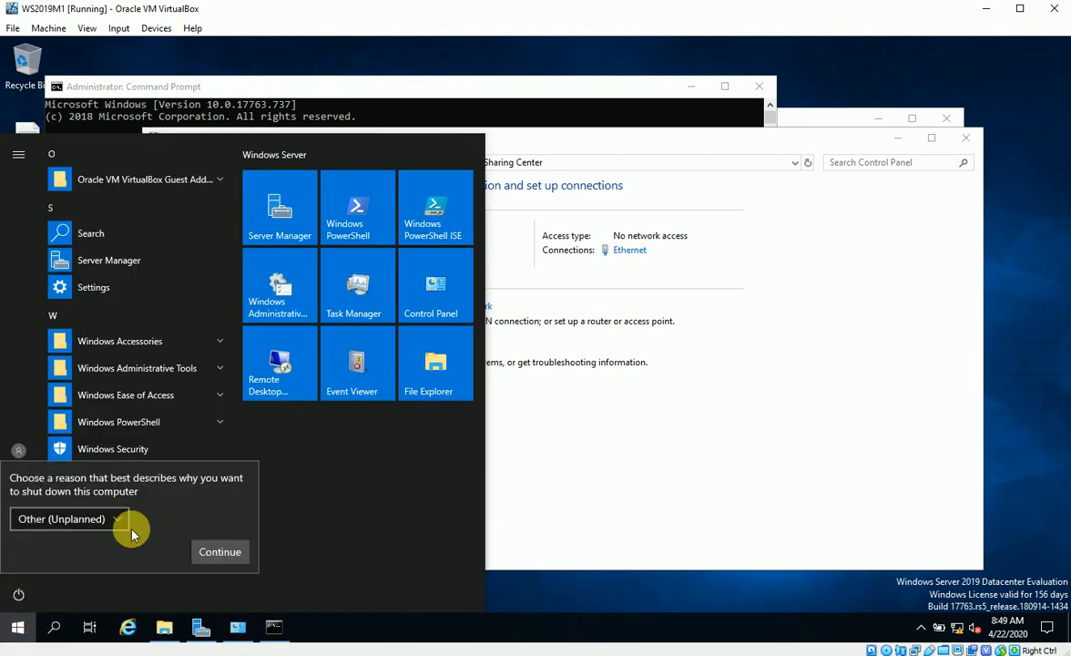
click(100, 517)
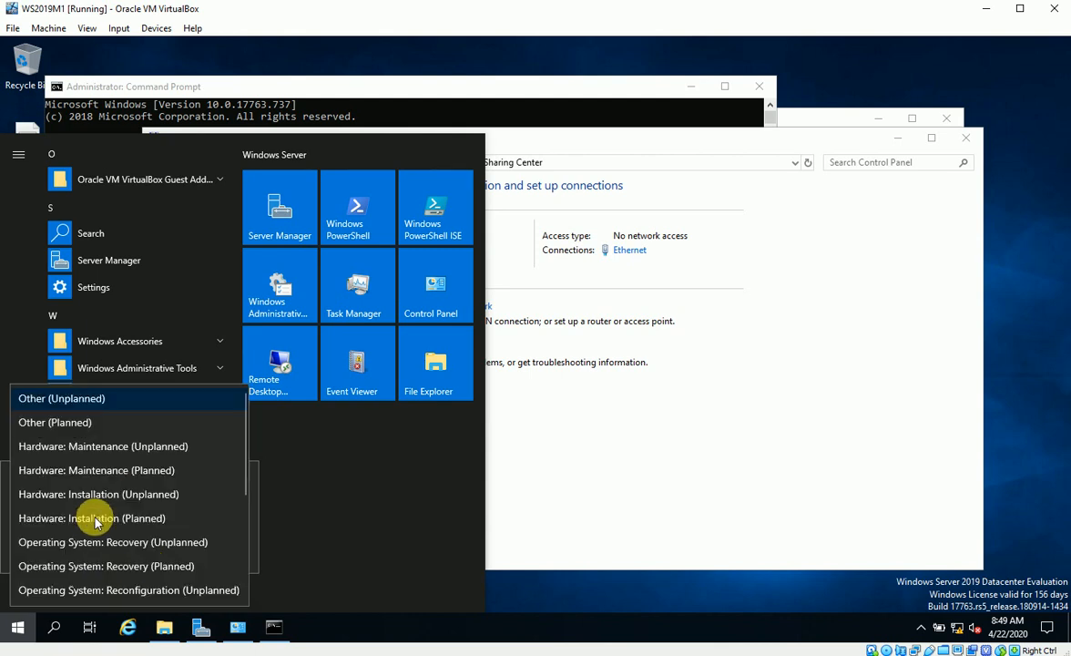
click(80, 425)
click(233, 547)
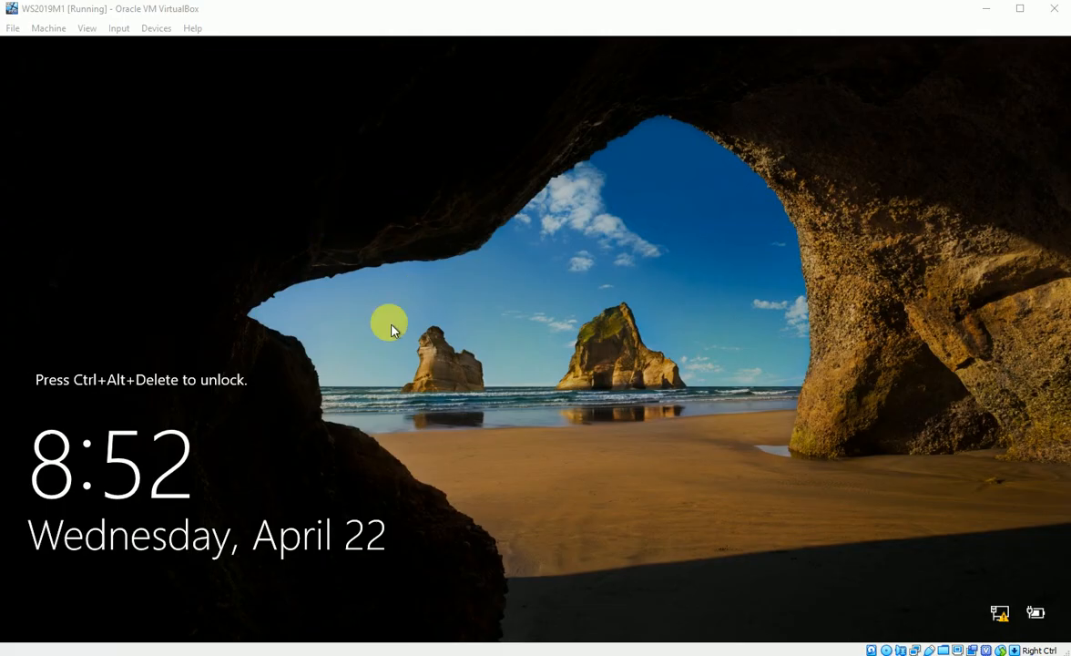
Send Ctrl-Alt-Del to the VM and sign back in with the Administrator password
click(121, 33)
mouse_move(143, 47)
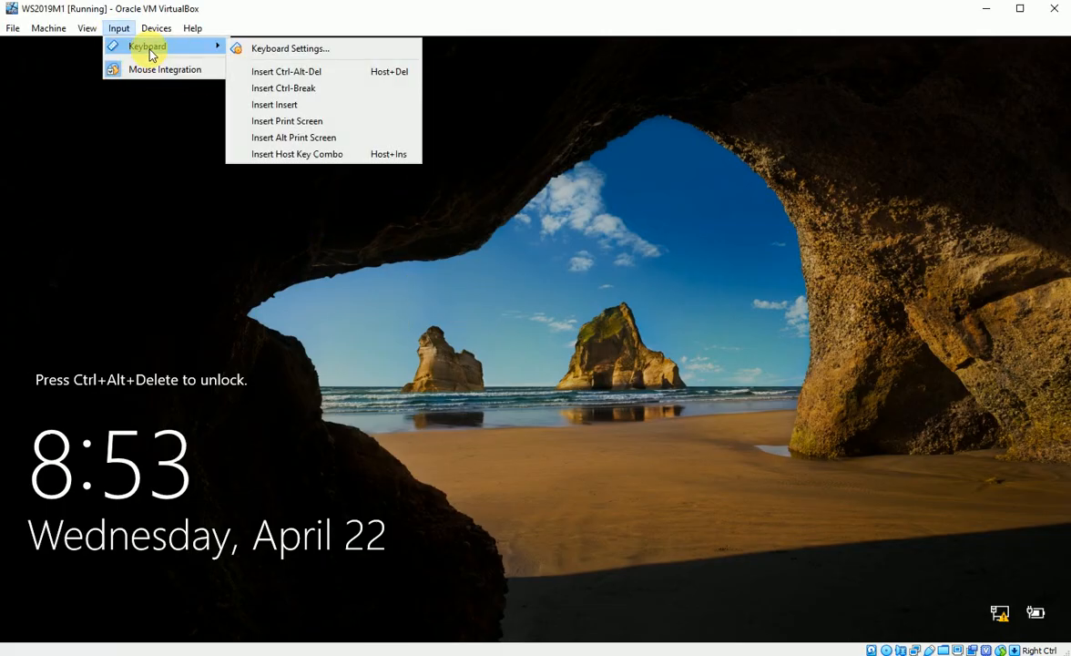
click(279, 70)
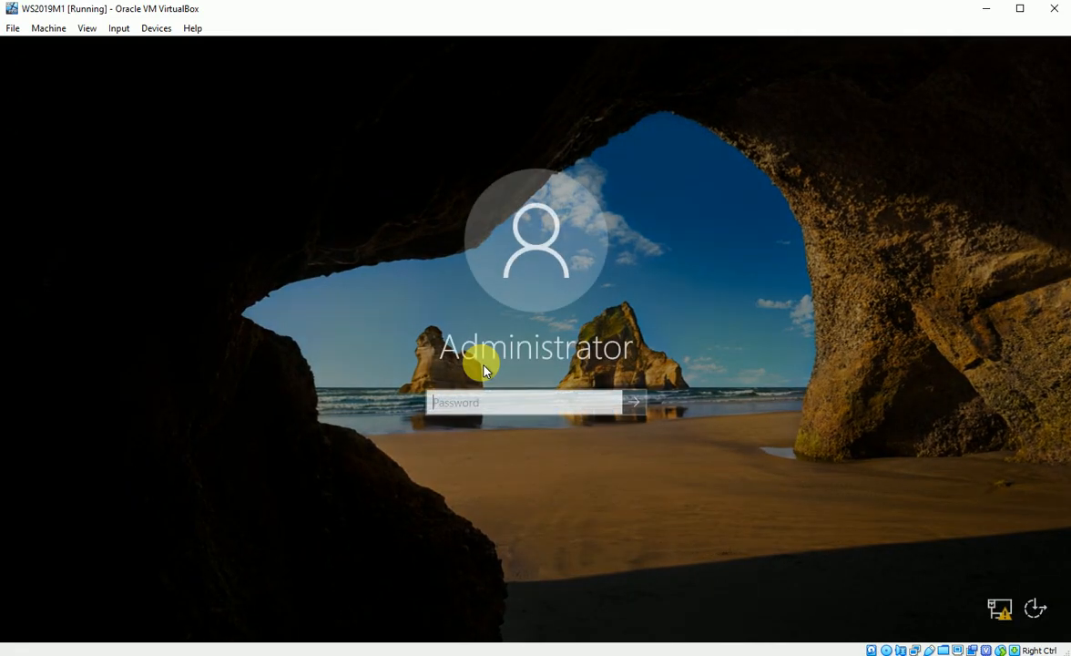
text(••••)
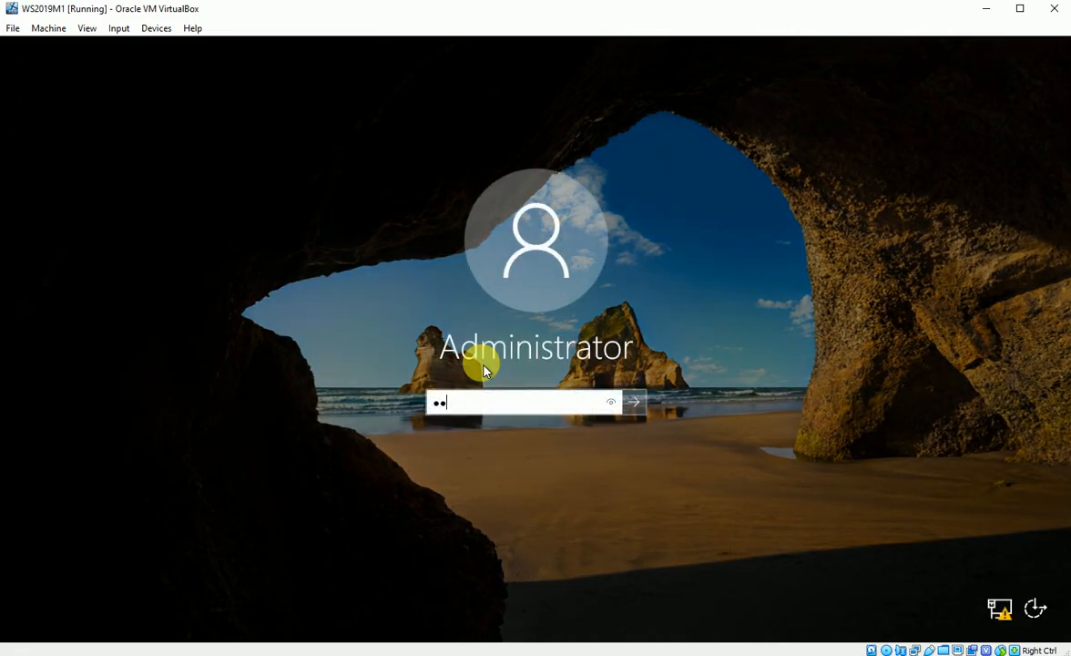
text(••••)
key(Return)
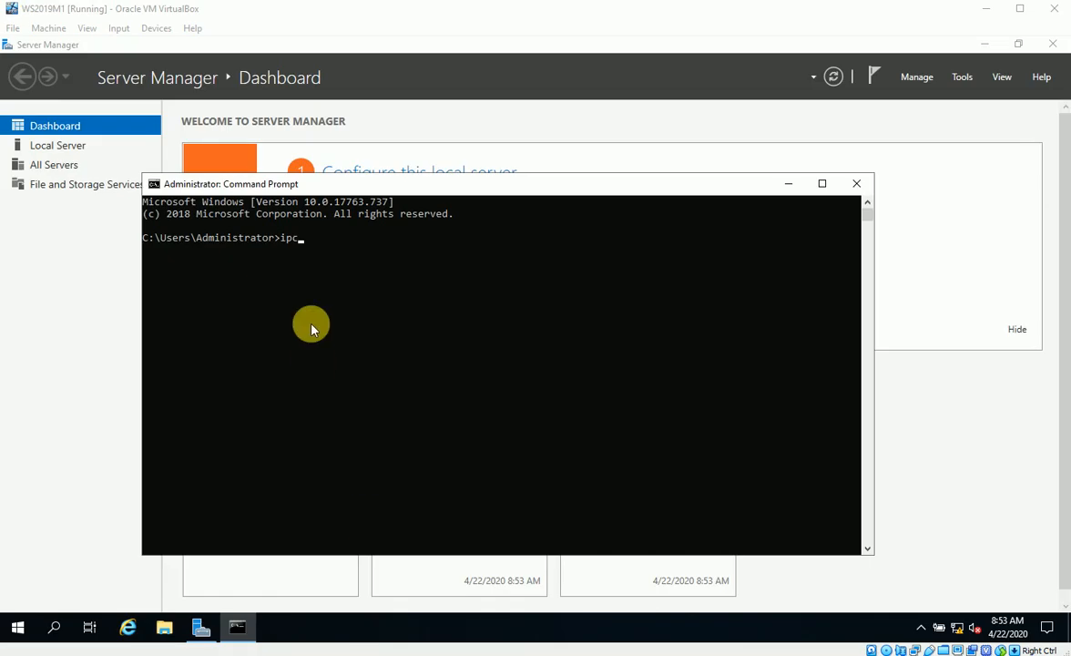
Run ipconfig /all to confirm 192.168.1.2, gateway 192.168.1.1 and DNS 127.0.0.1, then minimize the console
click(309, 246)
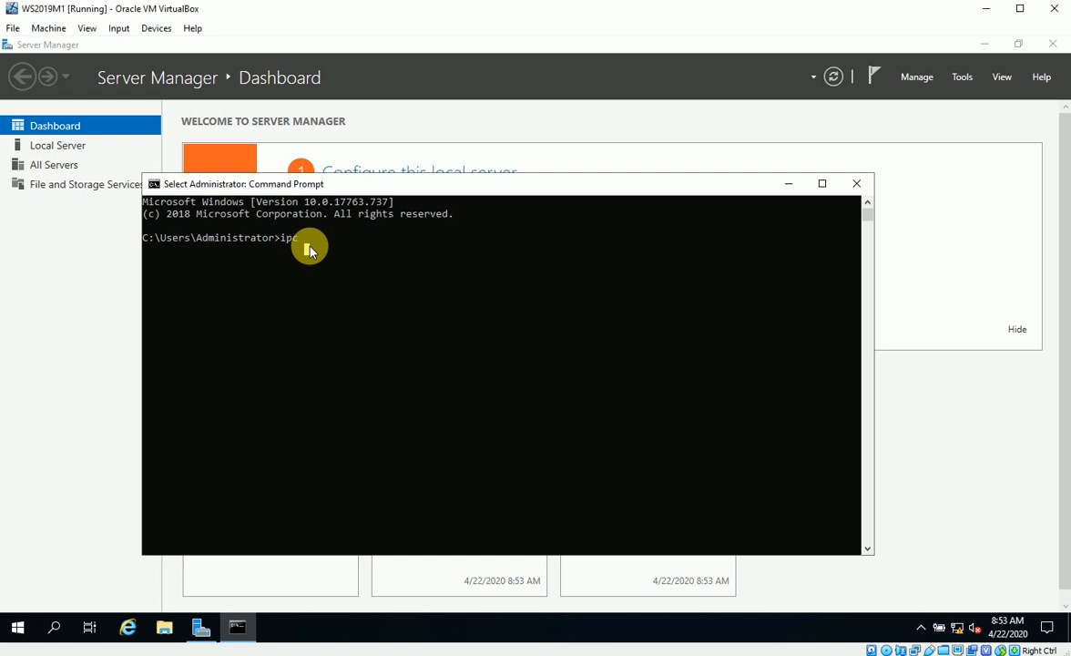
text(onfig)
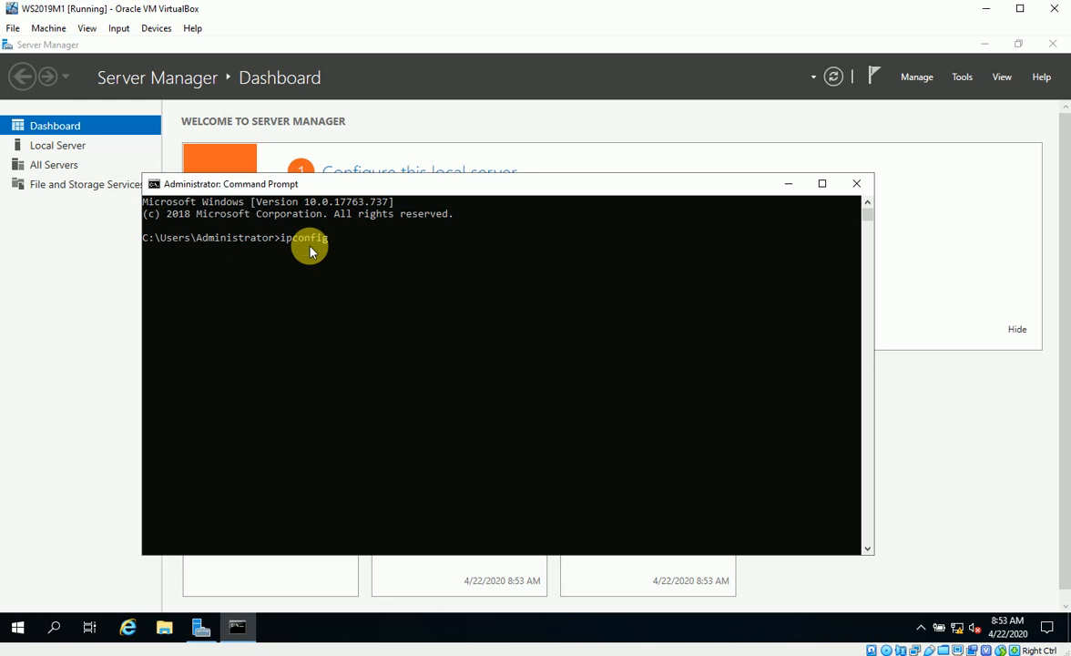
text( /all)
key(Return)
scroll(476, 435, down, 1)
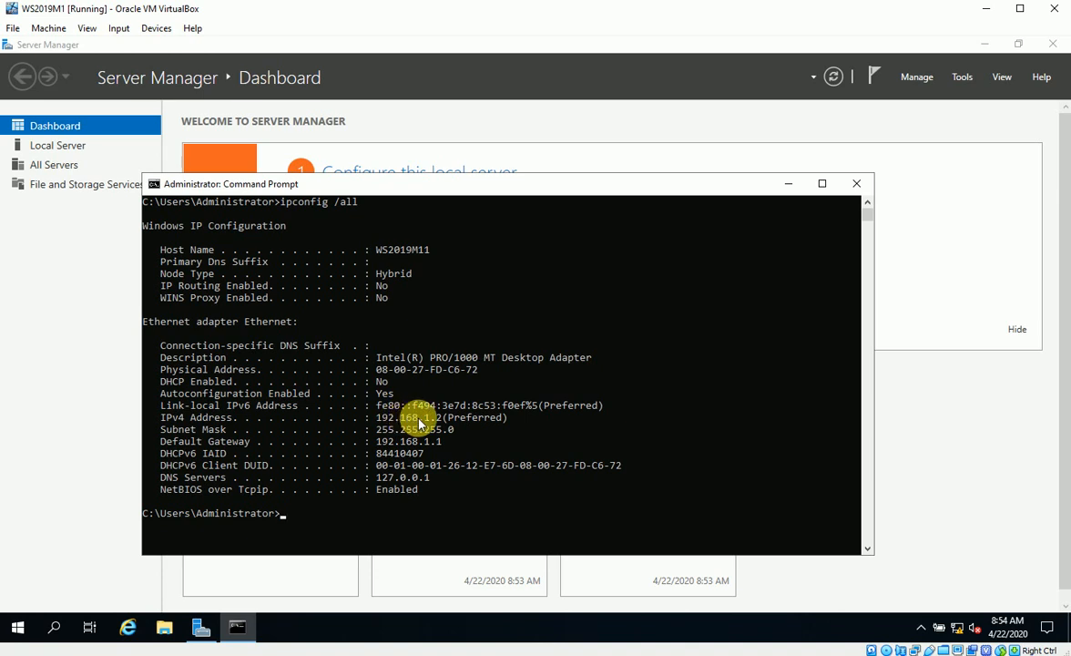
scroll(430, 420, down, 2)
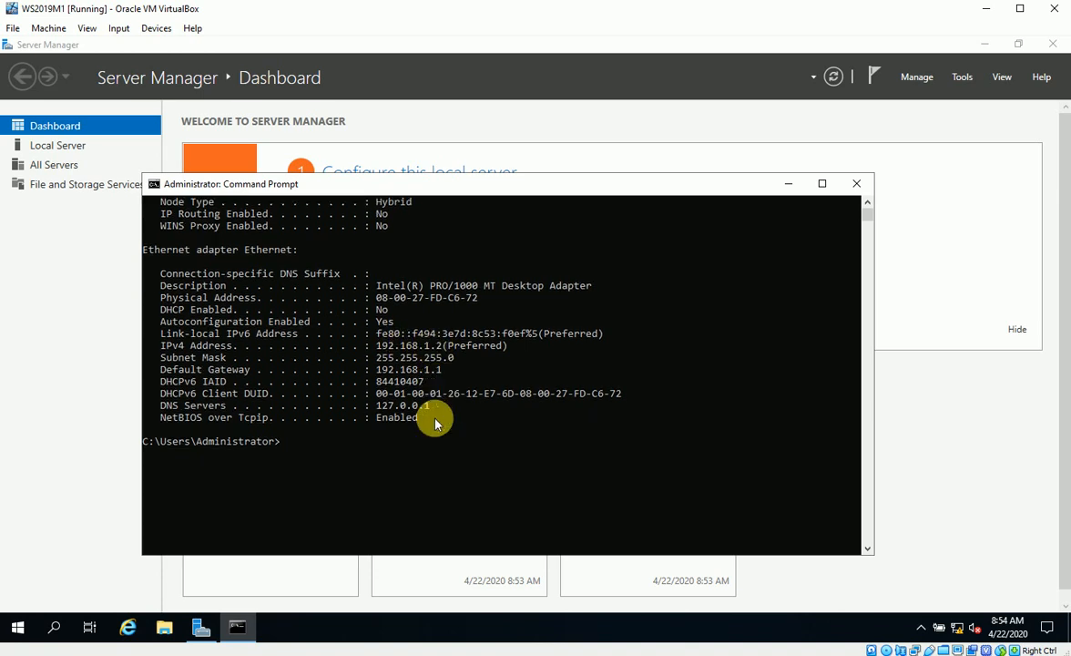
scroll(430, 421, up, 2)
click(785, 187)
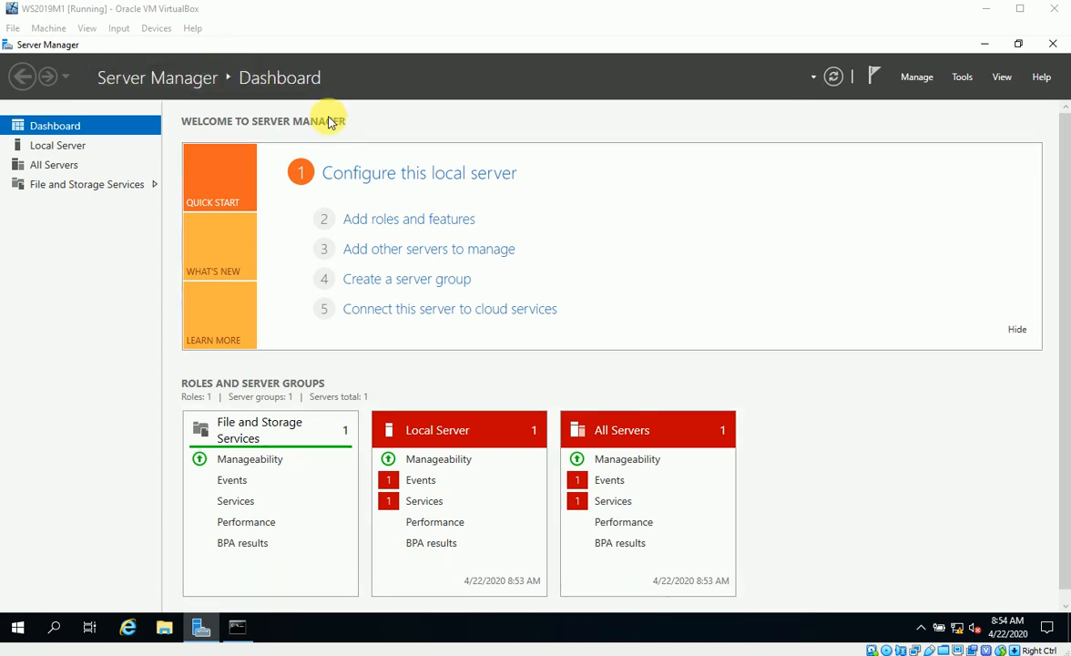
Start Add Roles and Features with role-based installation and WS2019M11 as the destination server
click(388, 226)
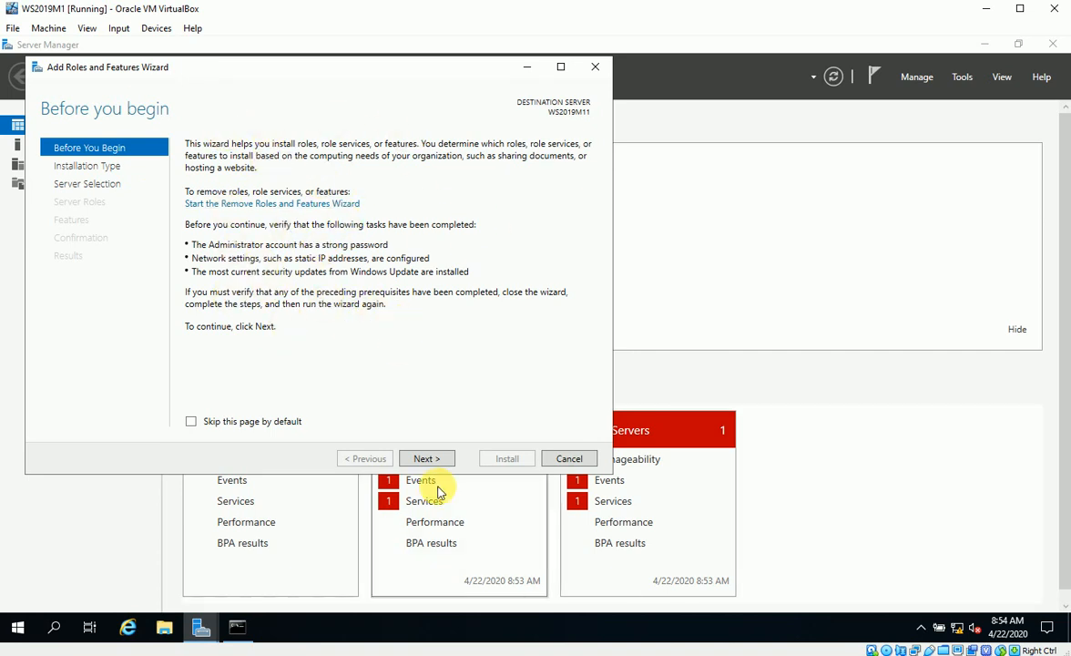
click(429, 459)
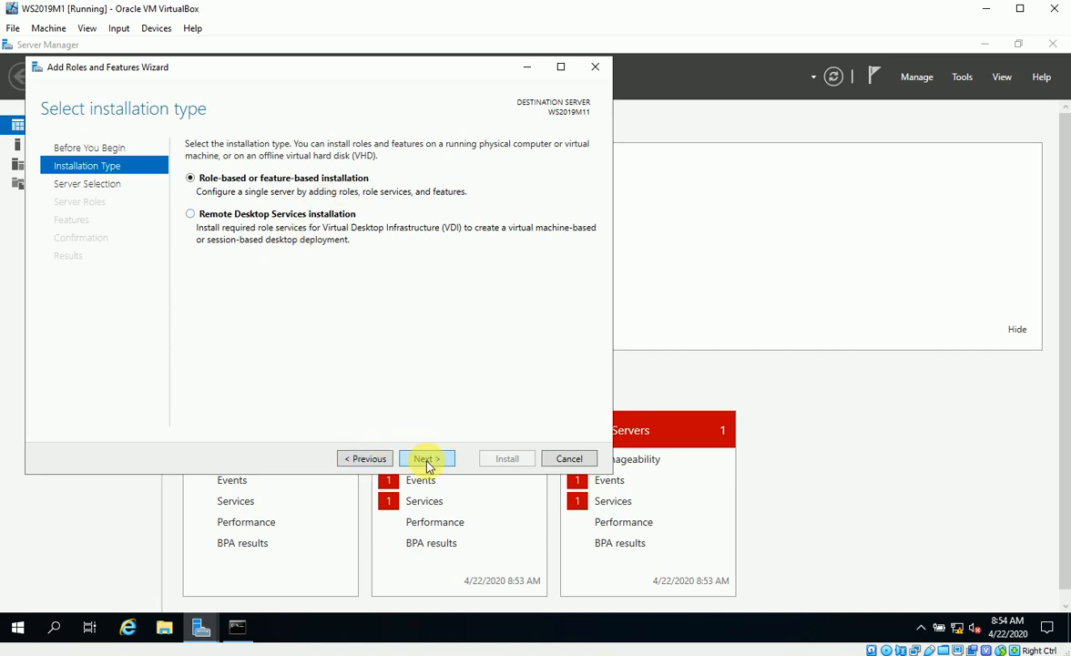
click(425, 458)
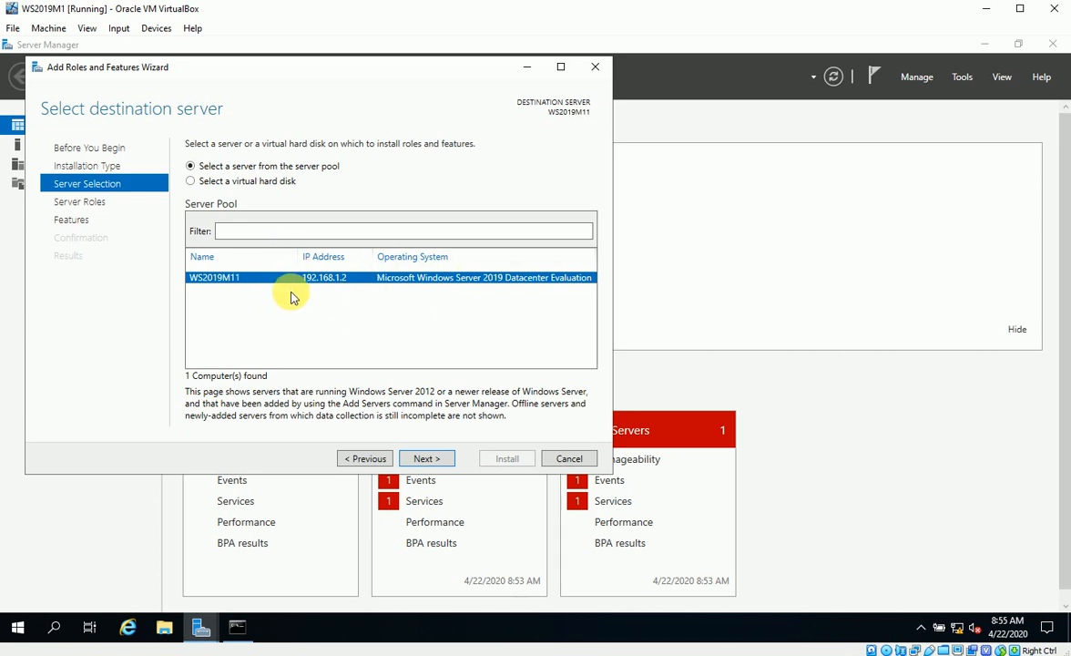
click(426, 458)
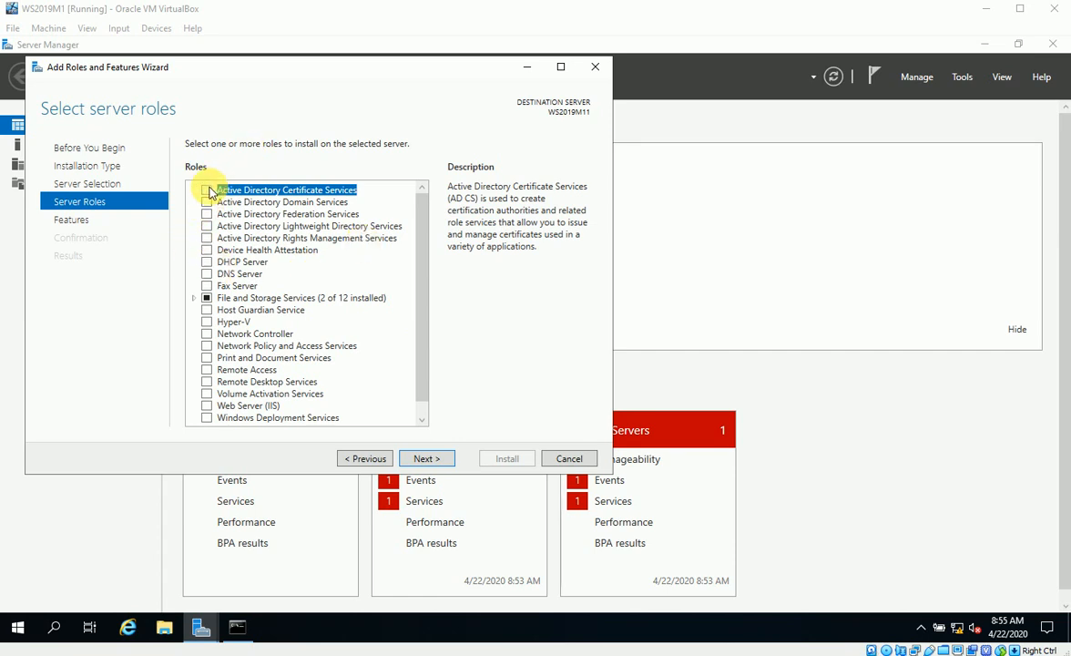
Check the AD DS, DHCP Server and DNS Server roles, accepting their required management tools
scroll(211, 193, down, 1)
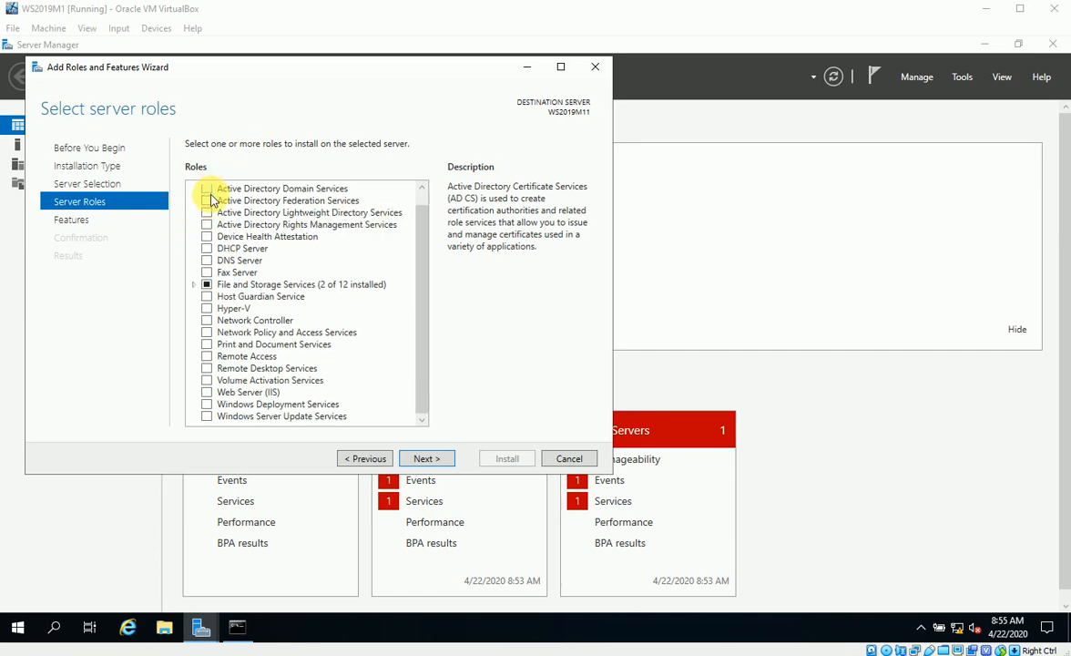
scroll(211, 196, up, 1)
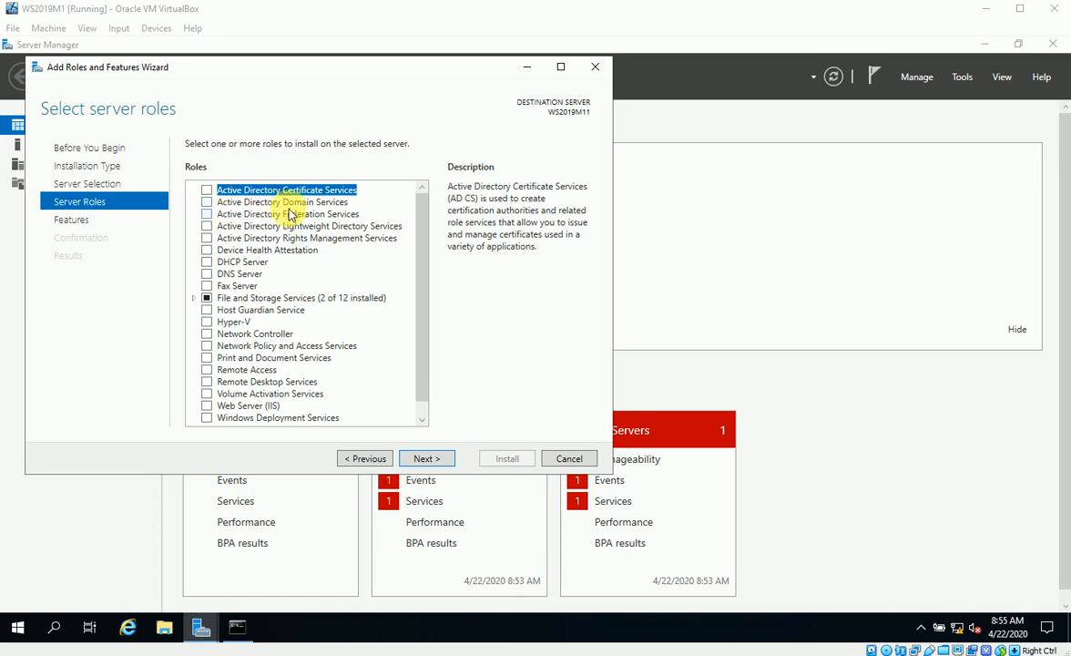
click(208, 202)
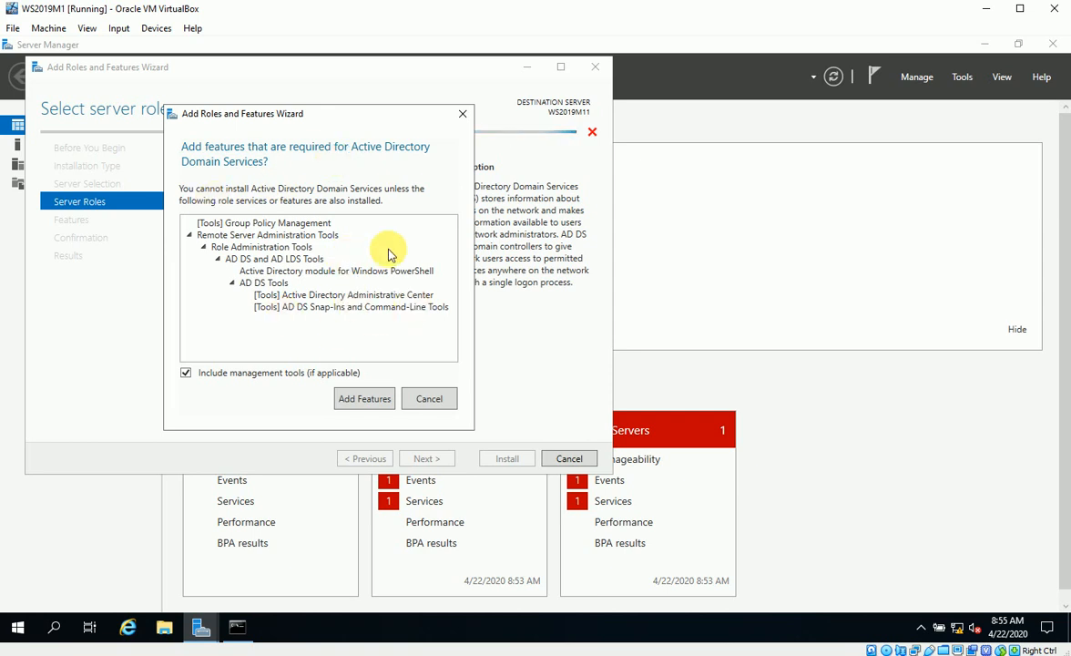
click(363, 400)
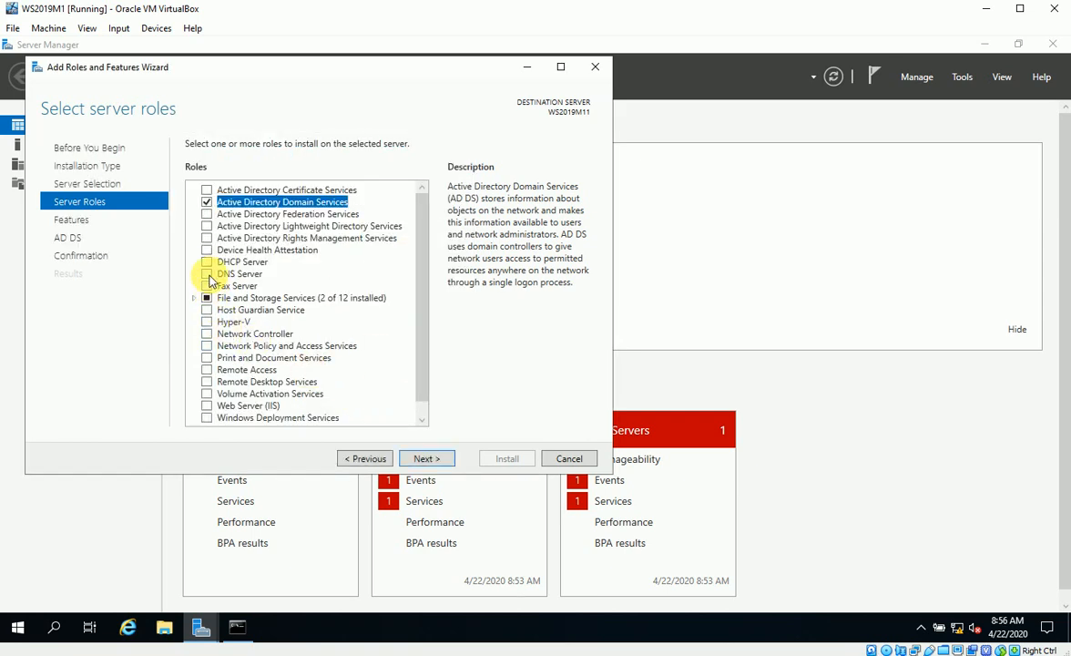
click(207, 261)
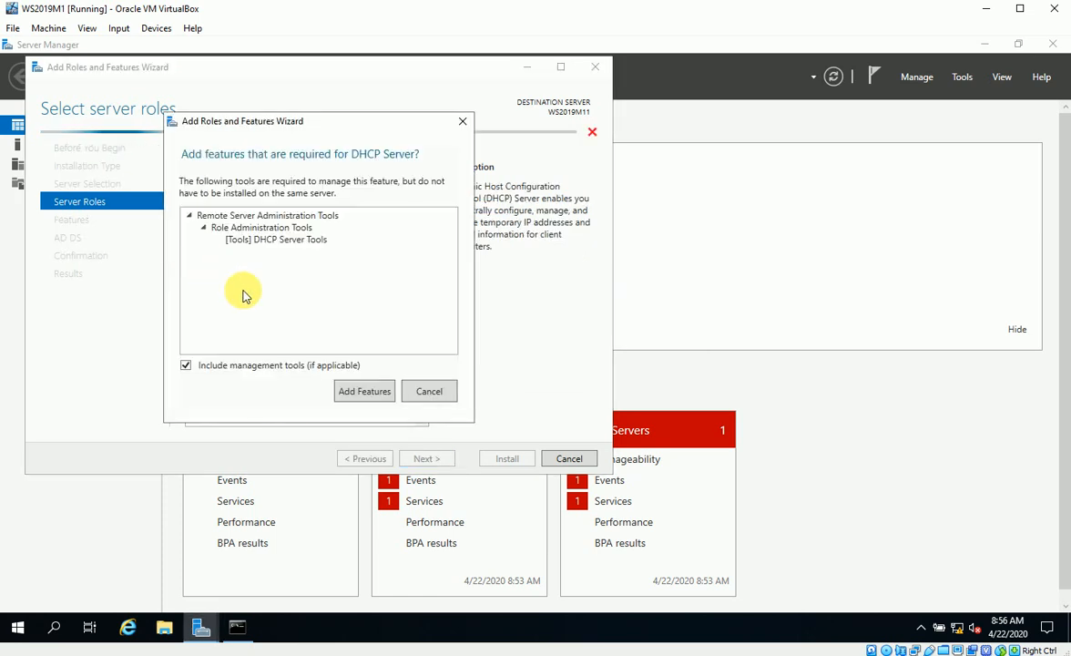
click(362, 390)
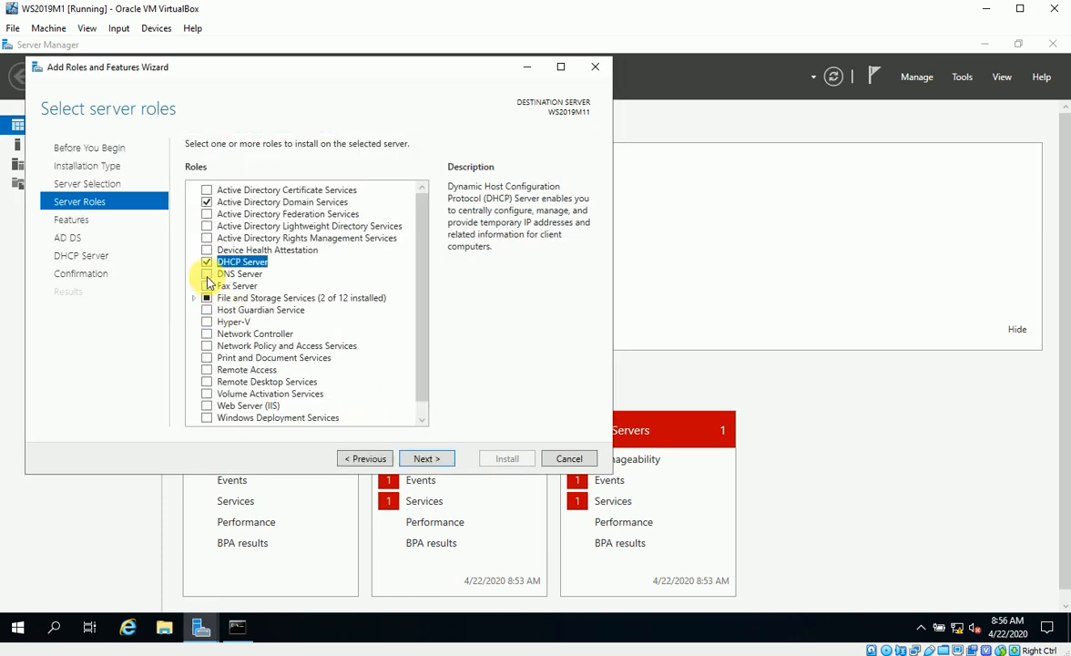
click(208, 276)
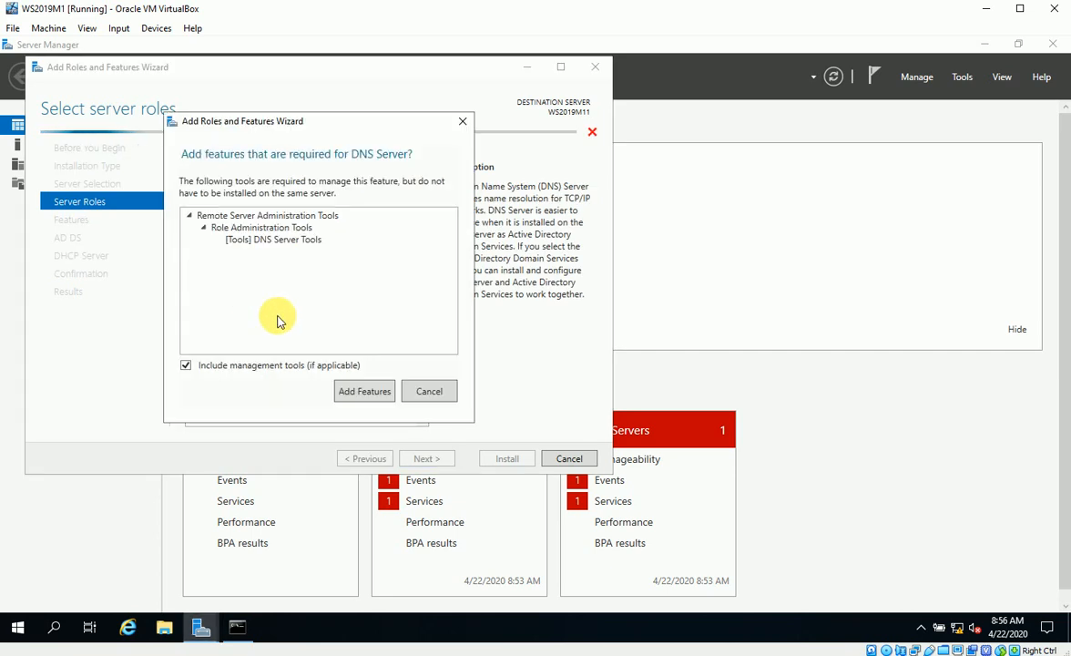
click(361, 388)
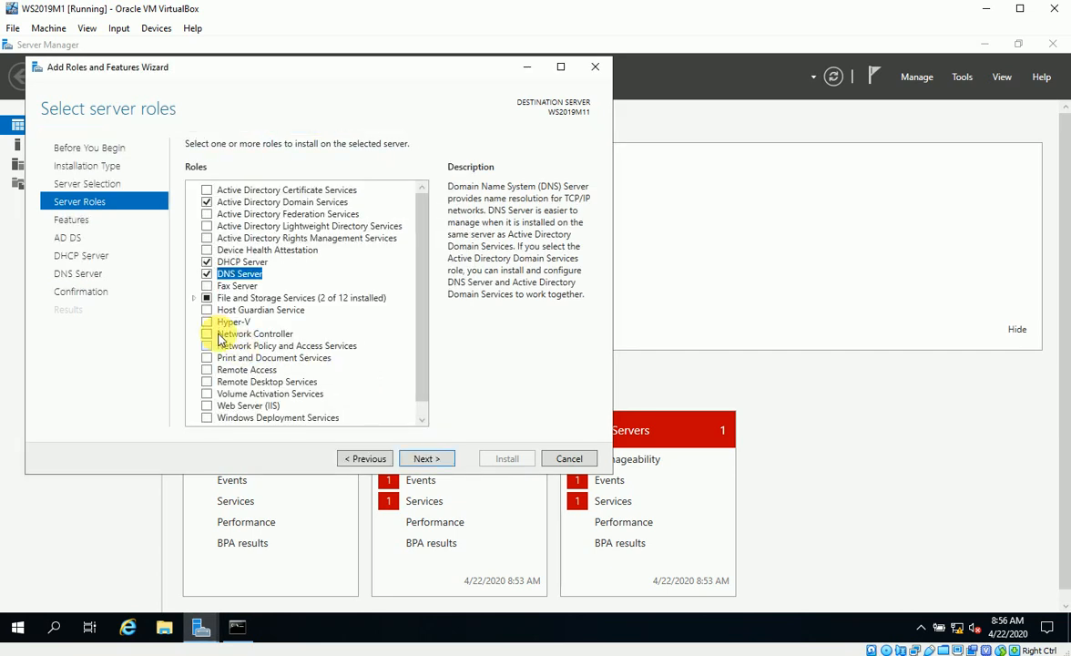
Add the File Server Resource Manager role service with its tools and continue to features
click(194, 301)
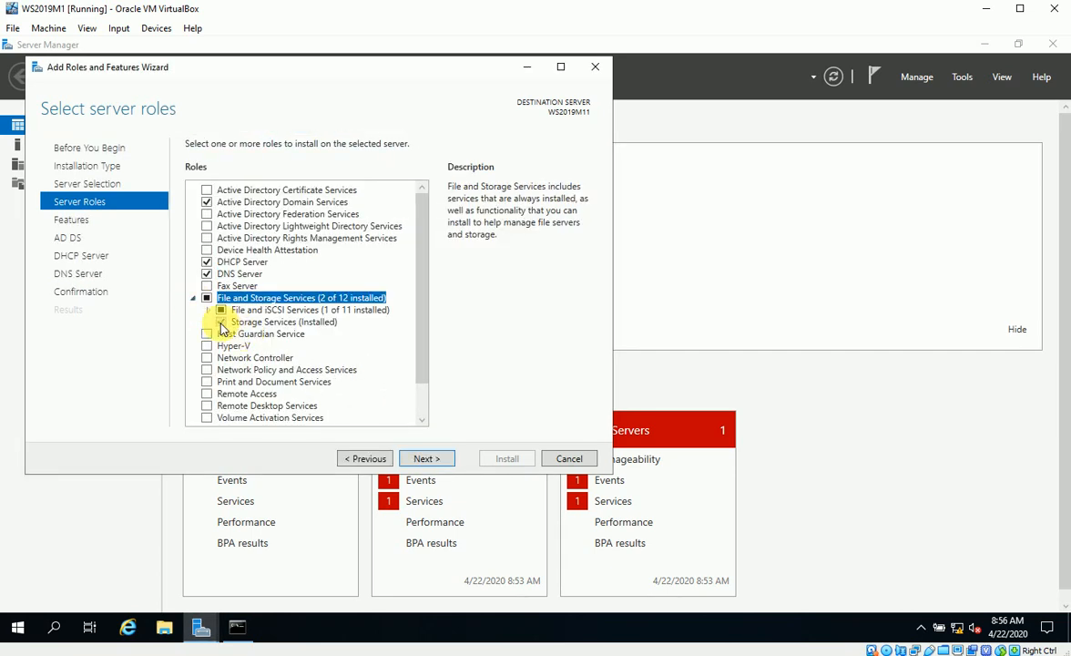
click(209, 310)
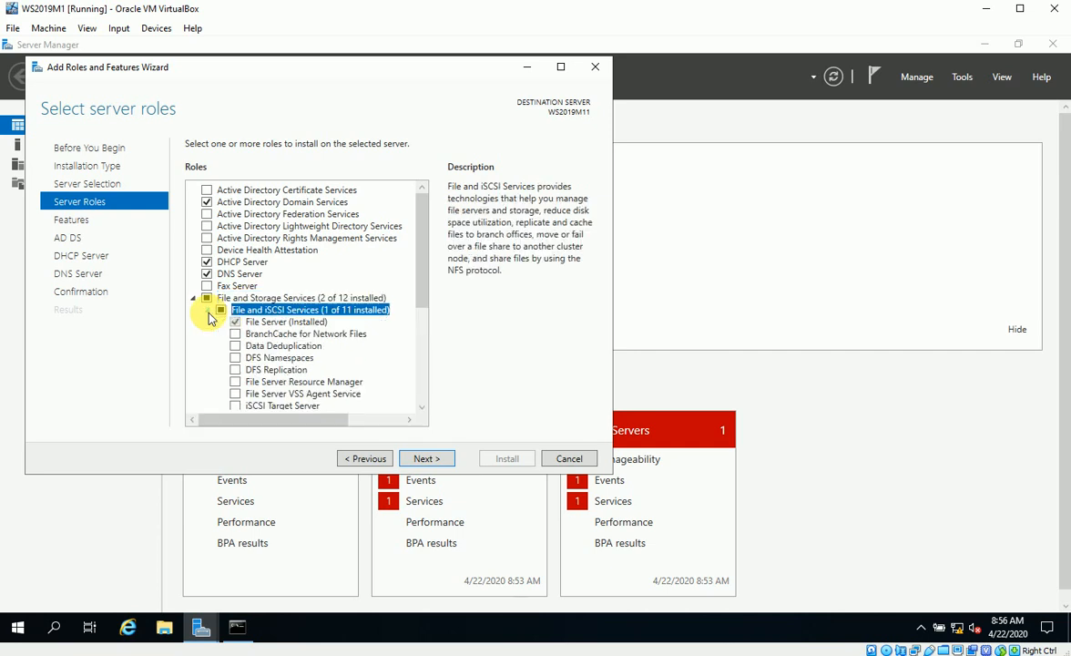
scroll(239, 337, down, 2)
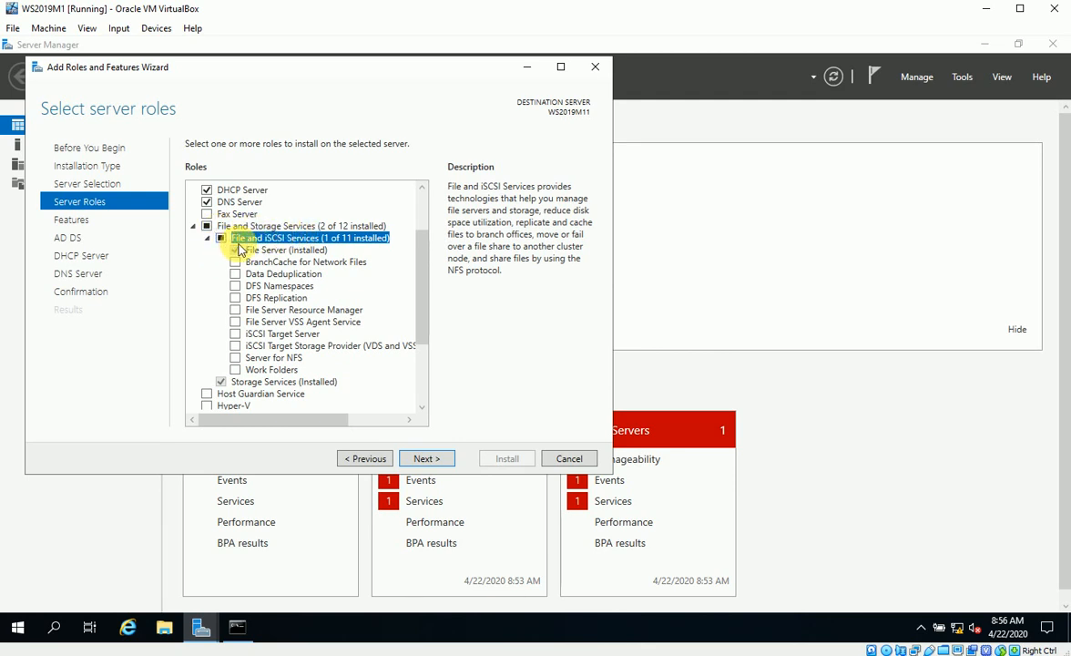
click(240, 312)
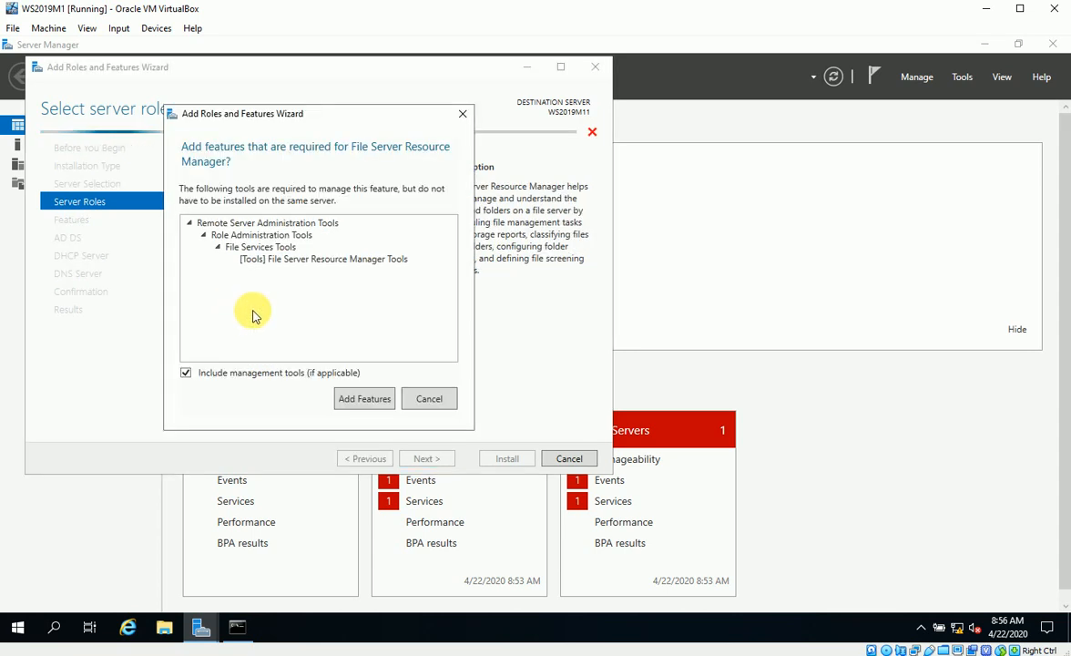
click(355, 399)
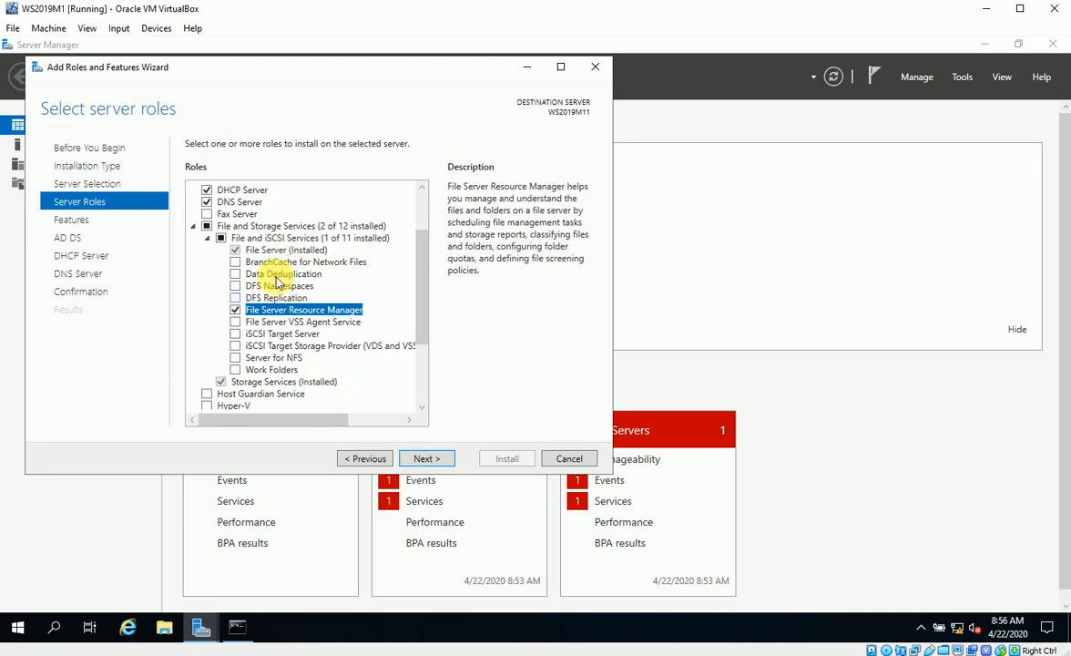
scroll(270, 283, up, 2)
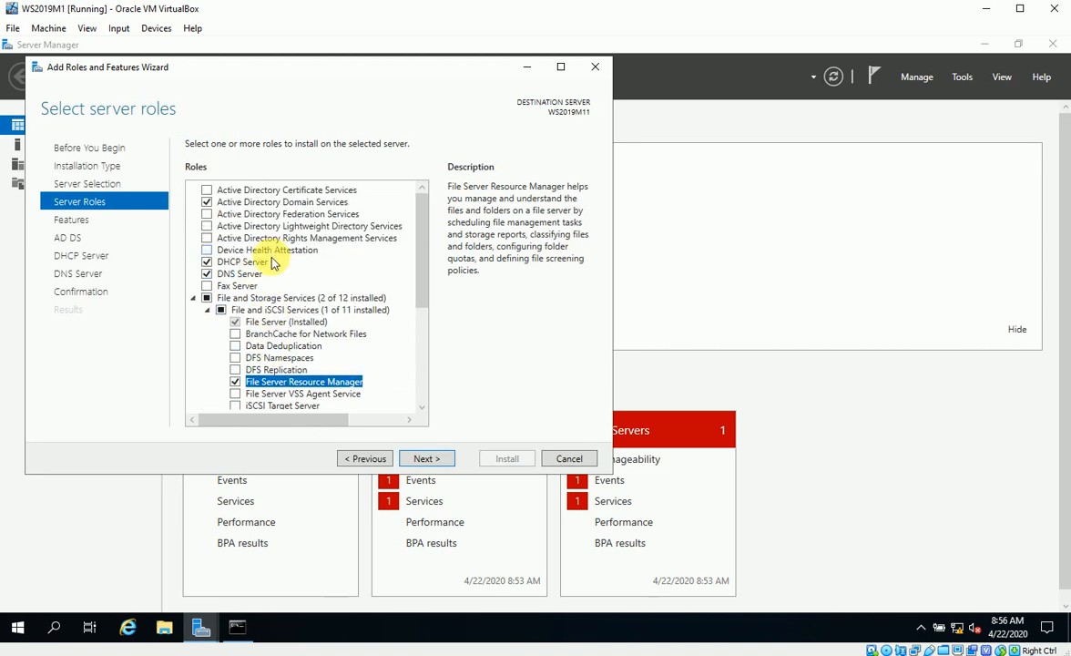
scroll(277, 261, down, 3)
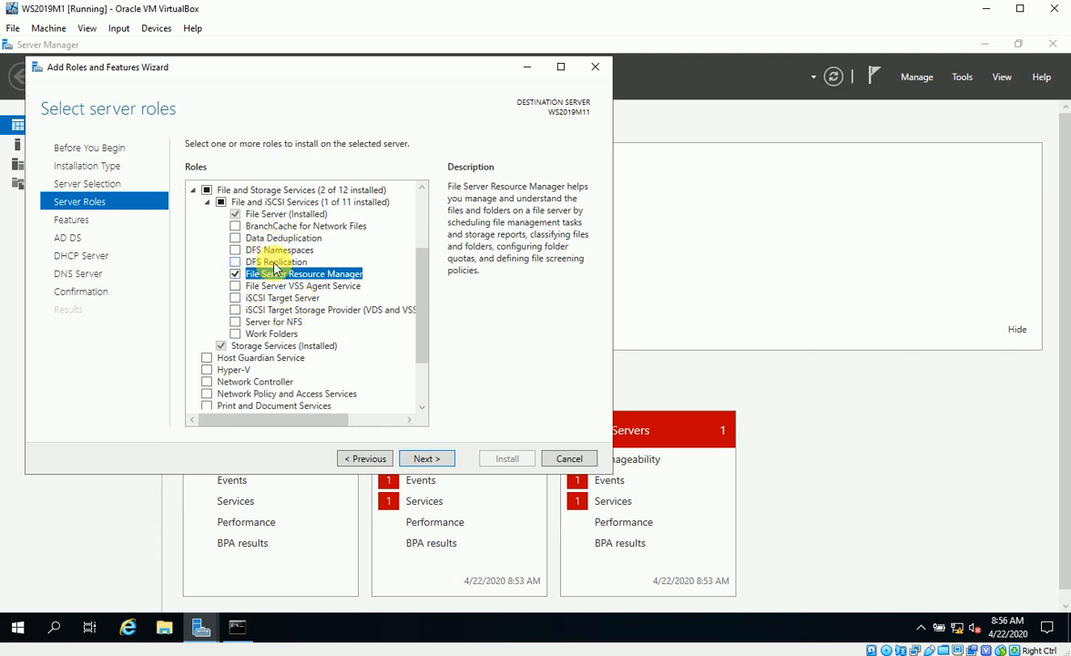
scroll(274, 267, down, 2)
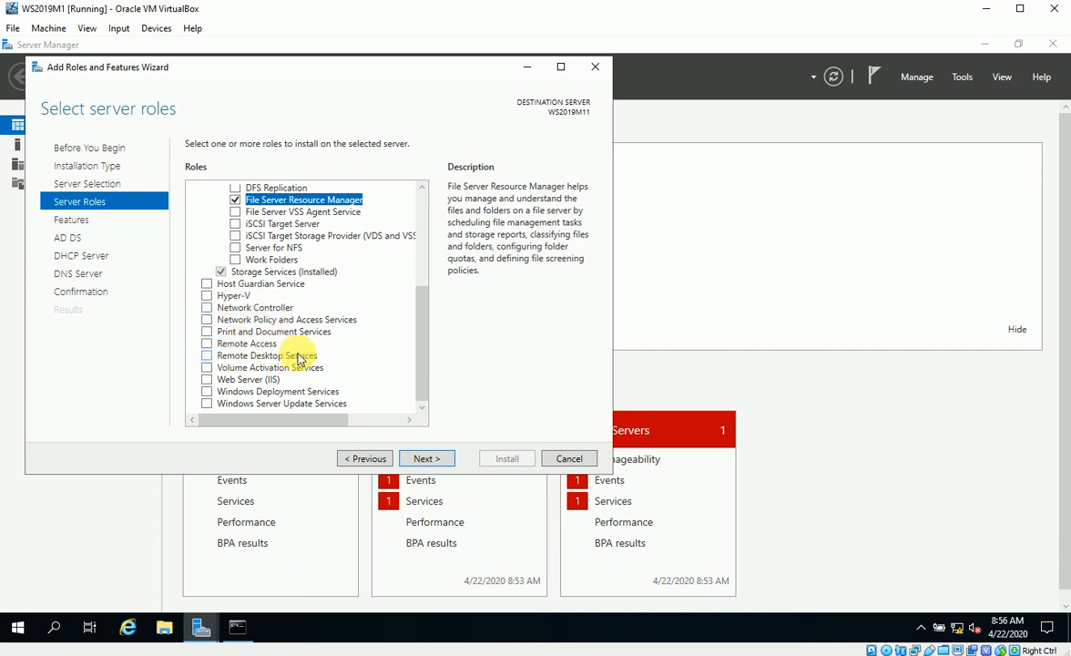
click(424, 458)
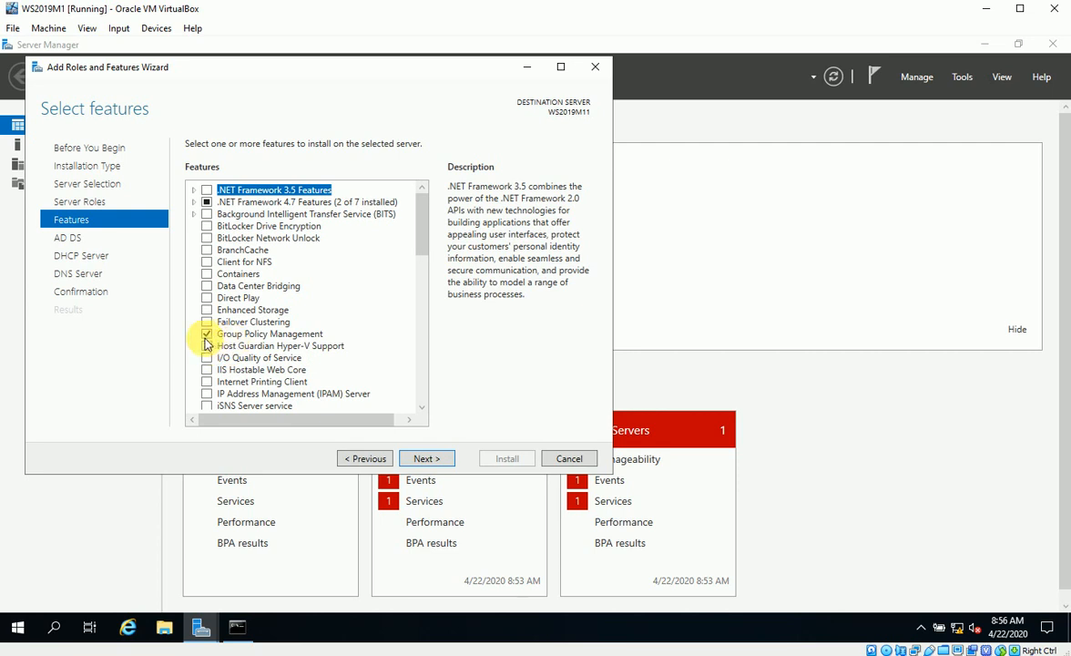
Advance past Features and the AD DS and DHCP pages, then review the confirmation list
click(421, 459)
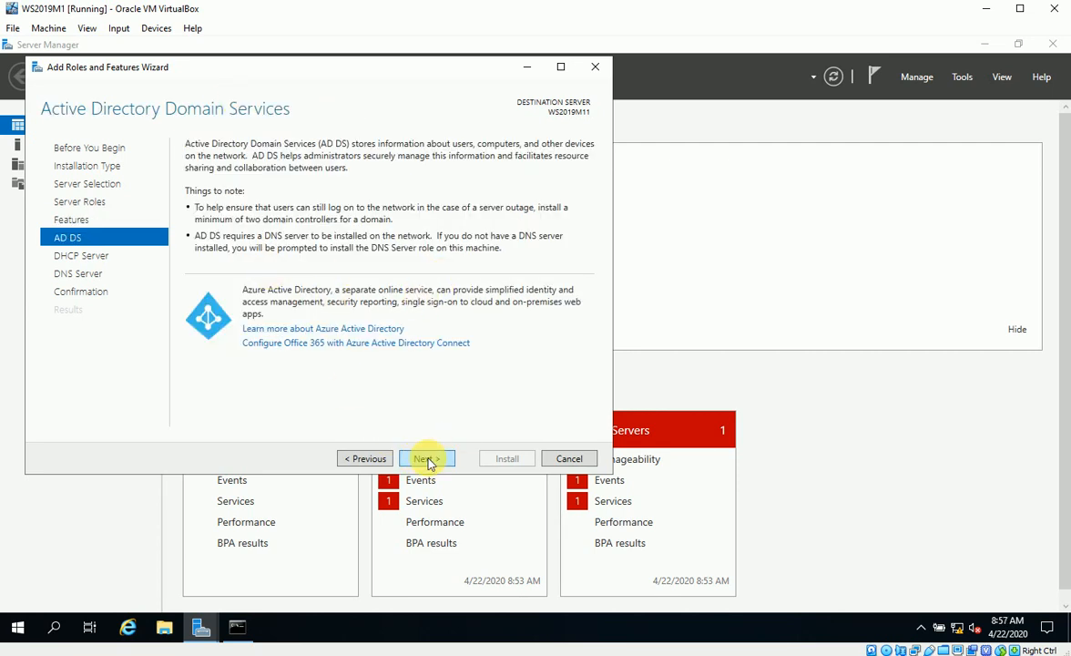
click(429, 461)
click(430, 461)
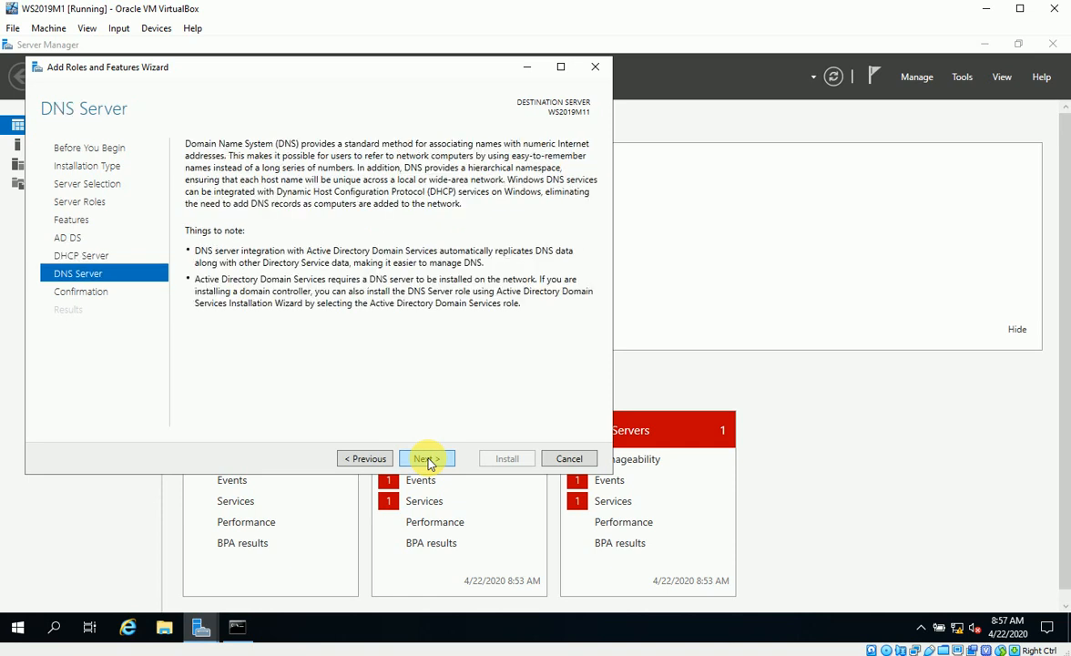
click(428, 460)
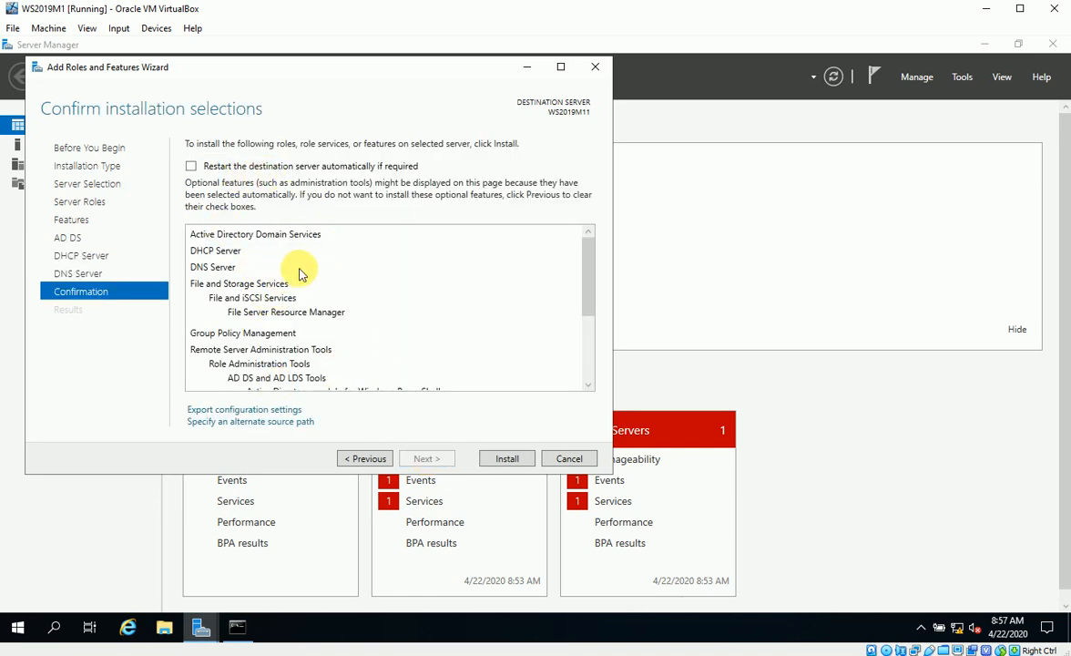
scroll(305, 255, down, 3)
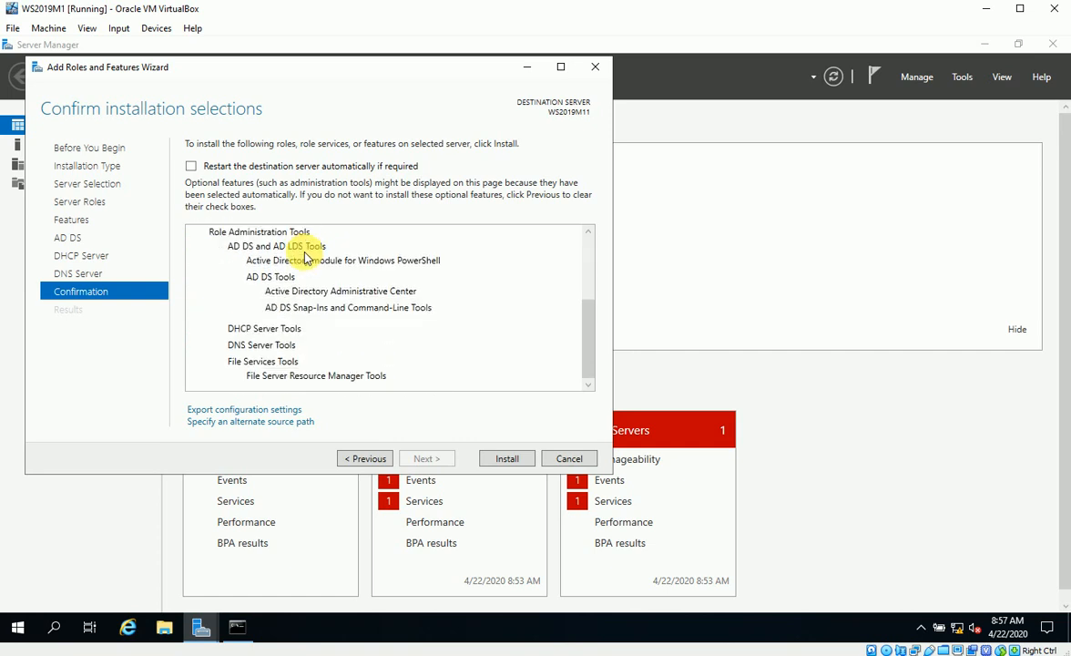
scroll(287, 265, up, 2)
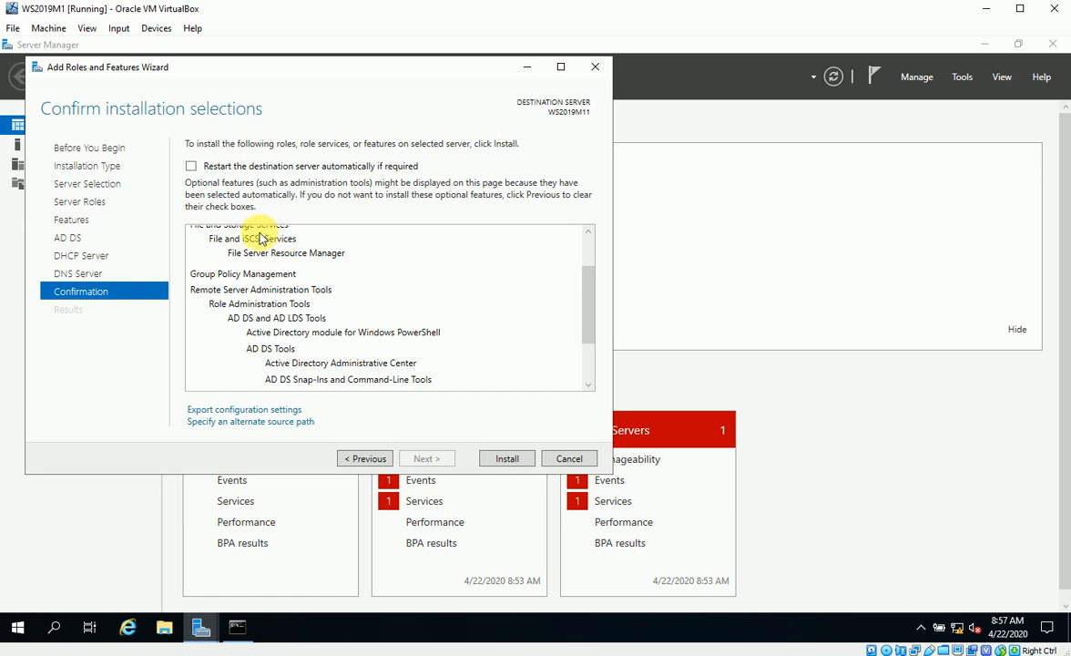
scroll(273, 246, up, 1)
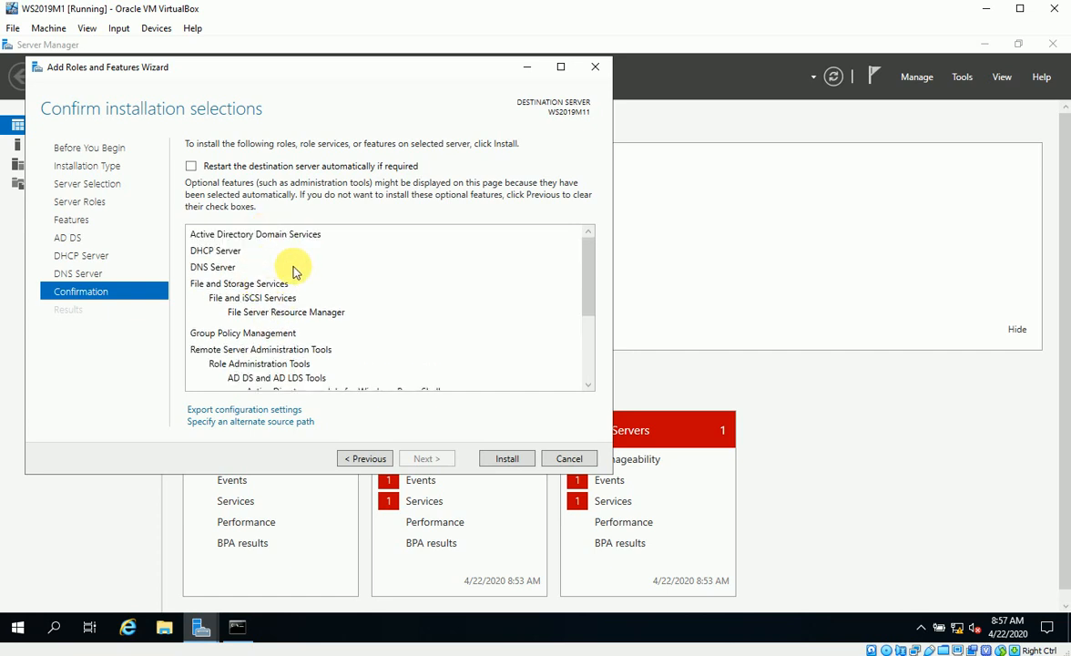
Install the selected AD DS, DHCP and DNS roles and close the wizard once installation succeeds
click(508, 460)
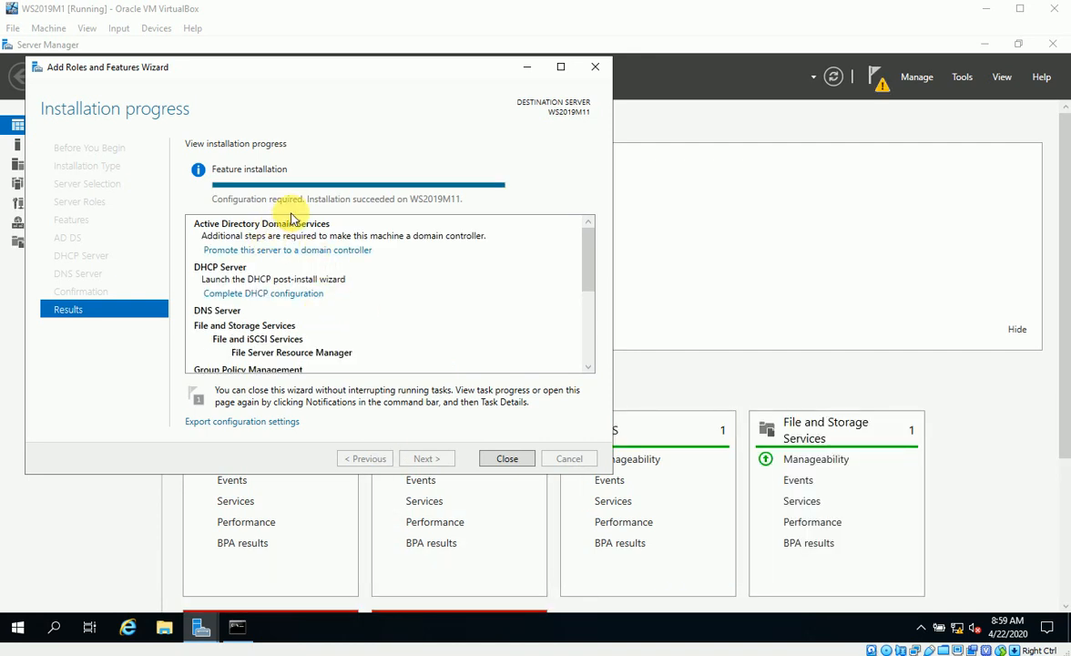
click(507, 459)
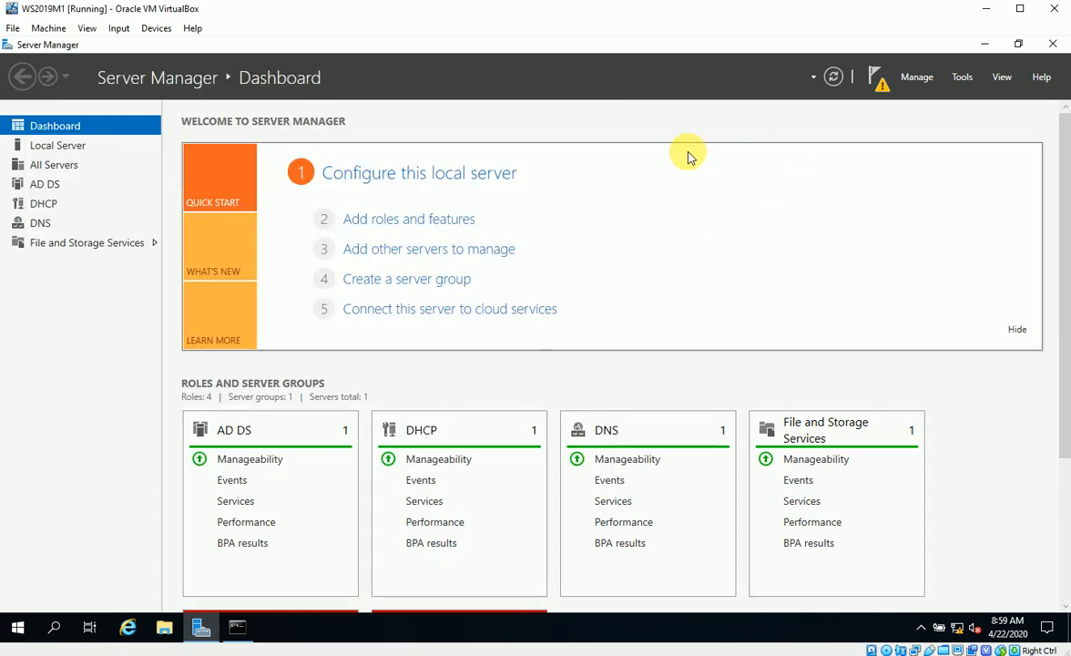
Refresh the dashboard and launch 'Promote this server to a domain controller' from the notifications
click(834, 79)
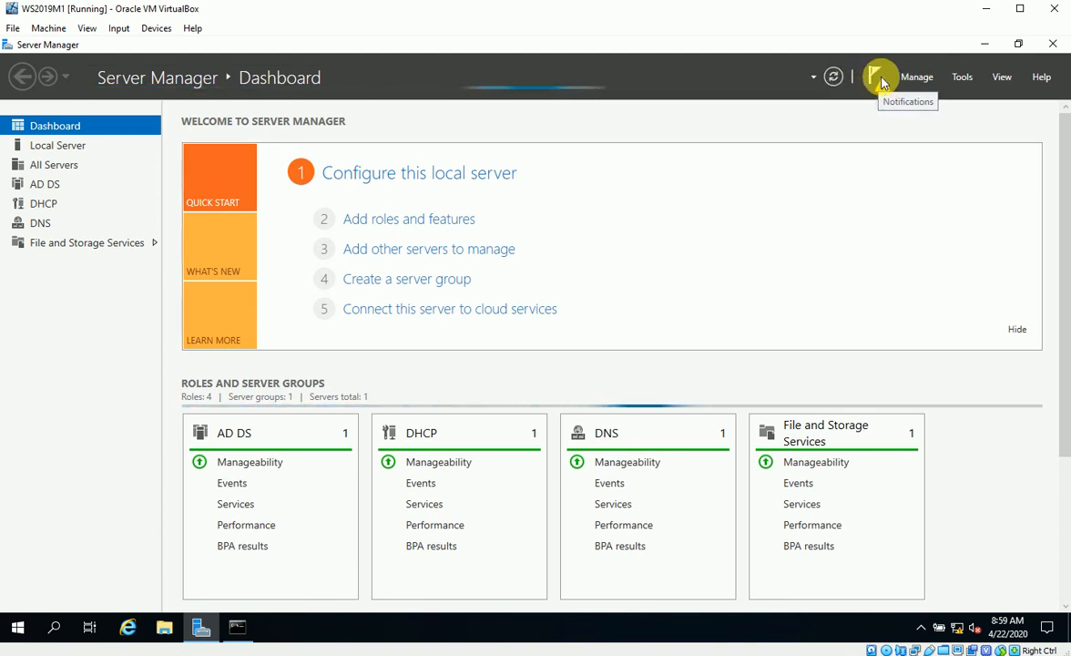
click(879, 85)
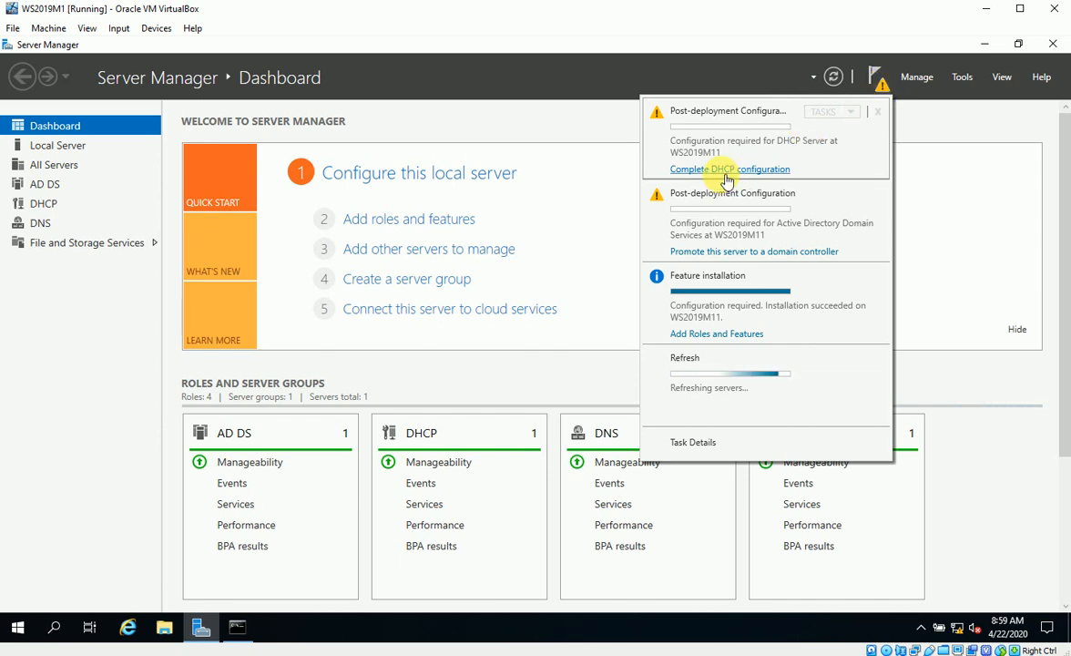
click(745, 254)
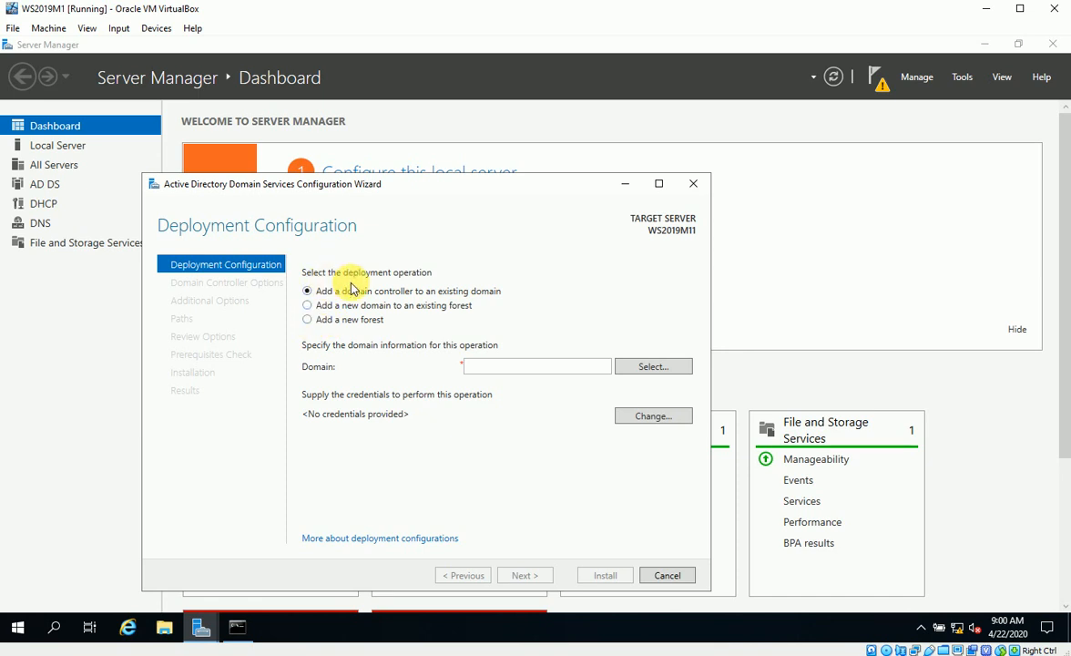
Choose 'Add a new forest' with root domain name Study.edu.om and continue
click(319, 323)
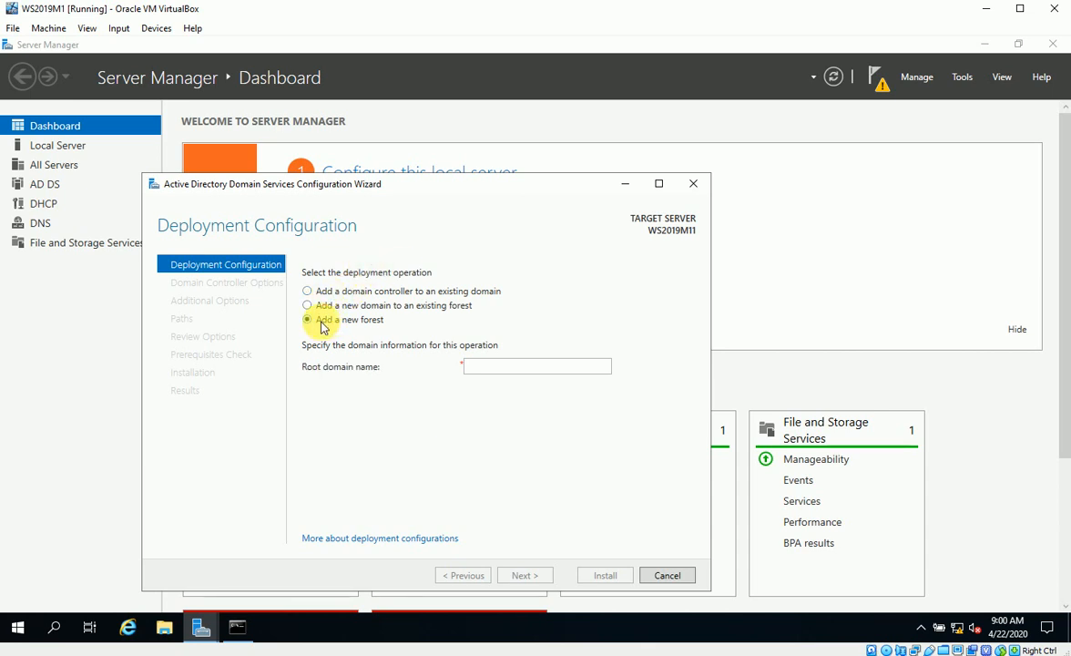
click(482, 365)
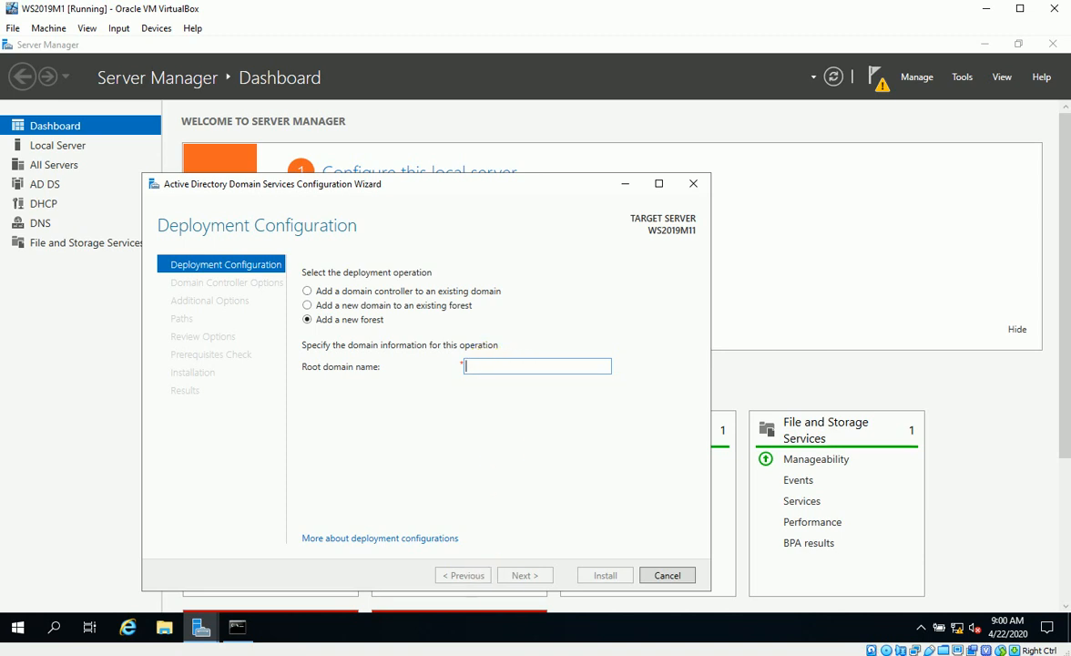
text(Study.edu.om)
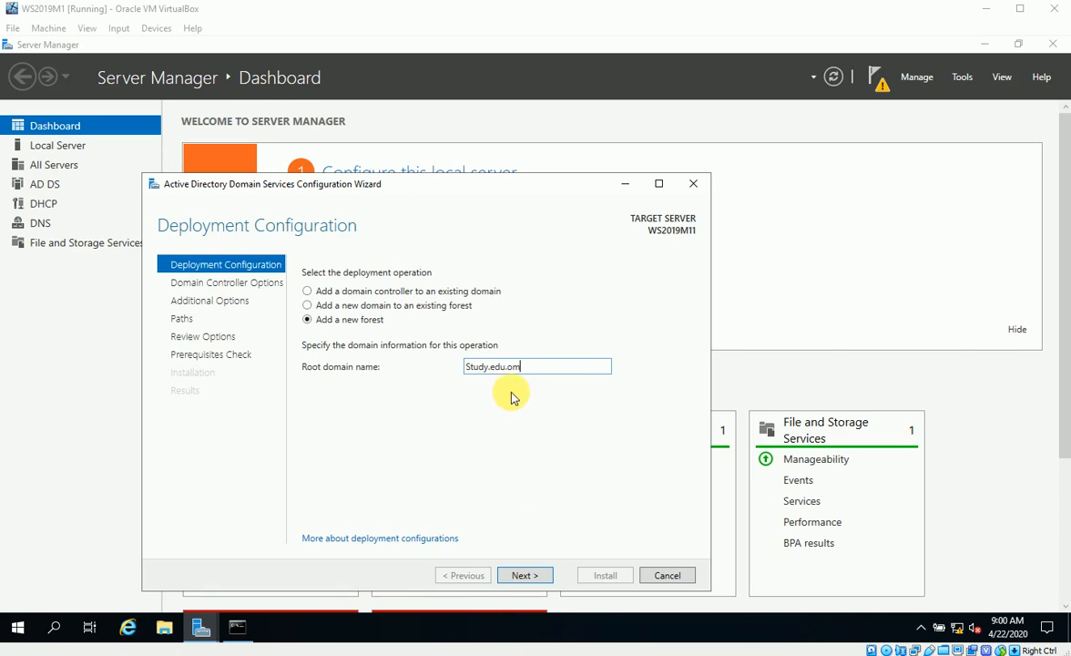
click(531, 575)
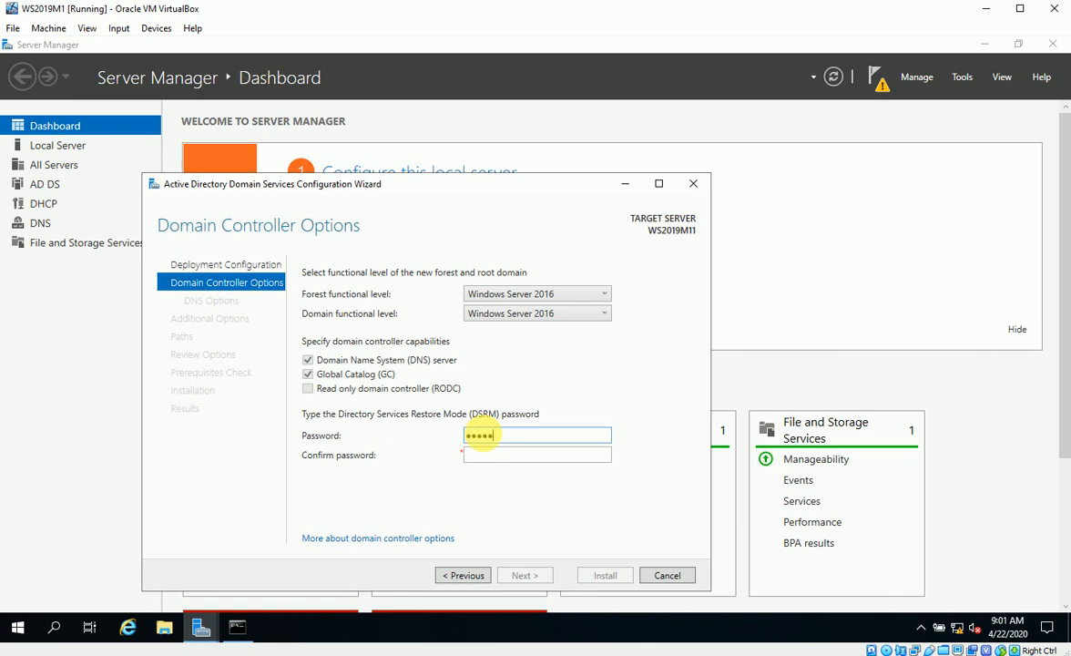
Confirm the DSRM password, skip DNS delegation and accept the NetBIOS name STUDY
key(Tab)
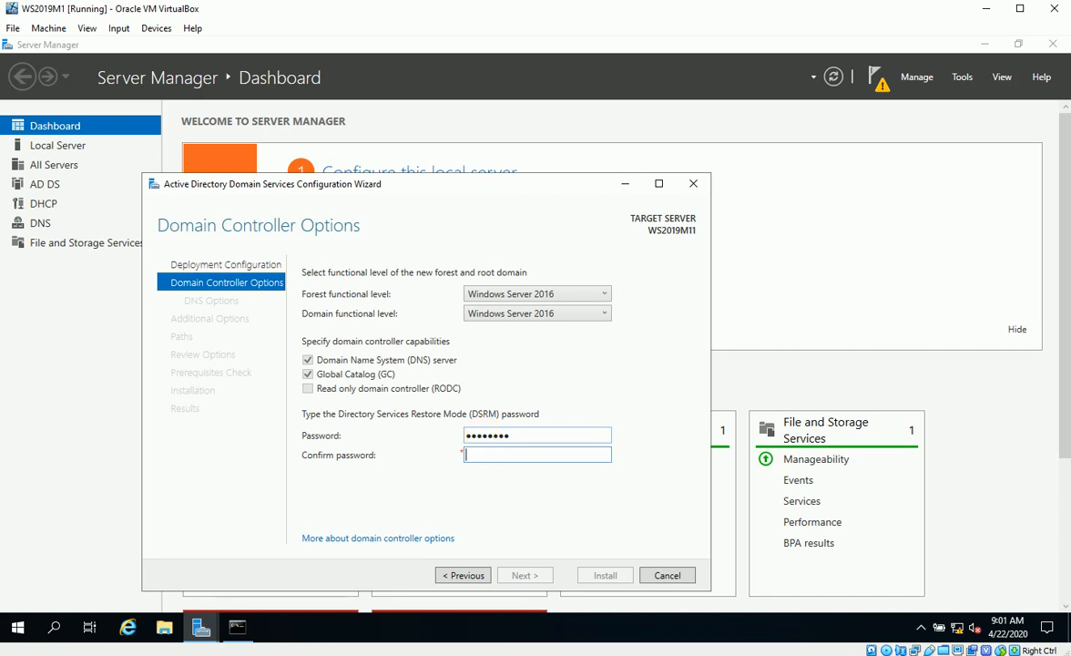
text(********)
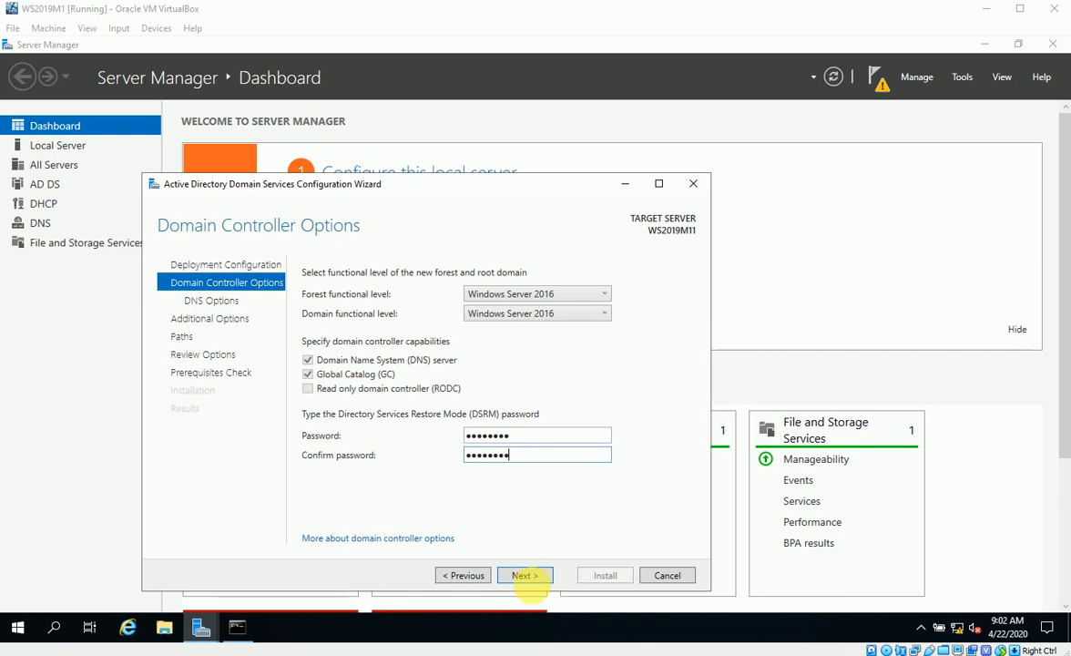
click(533, 577)
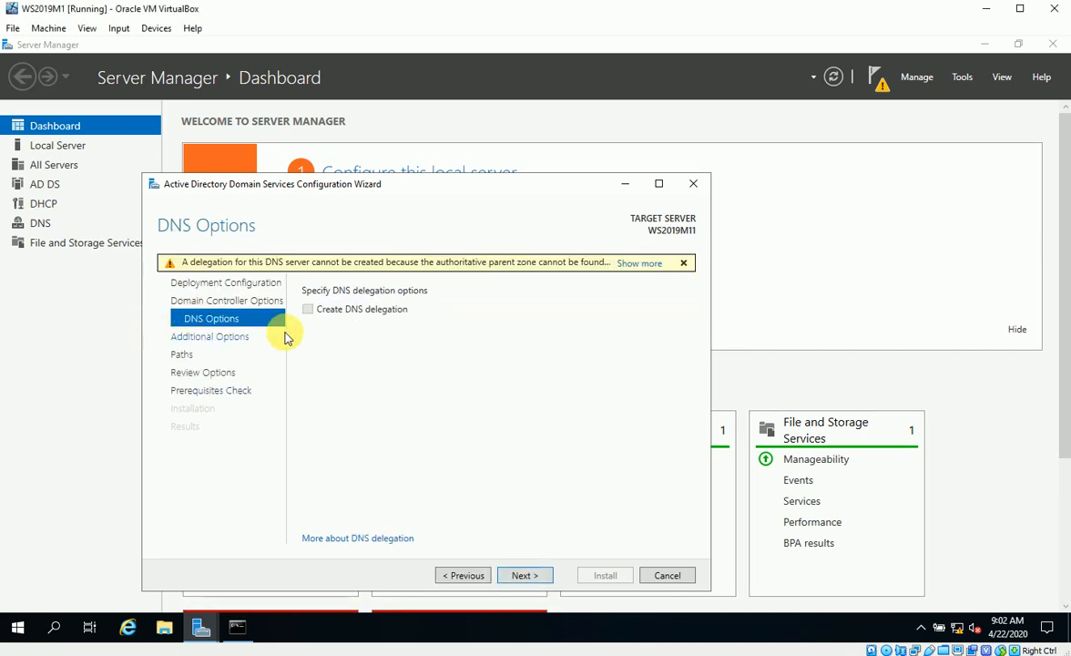
click(528, 578)
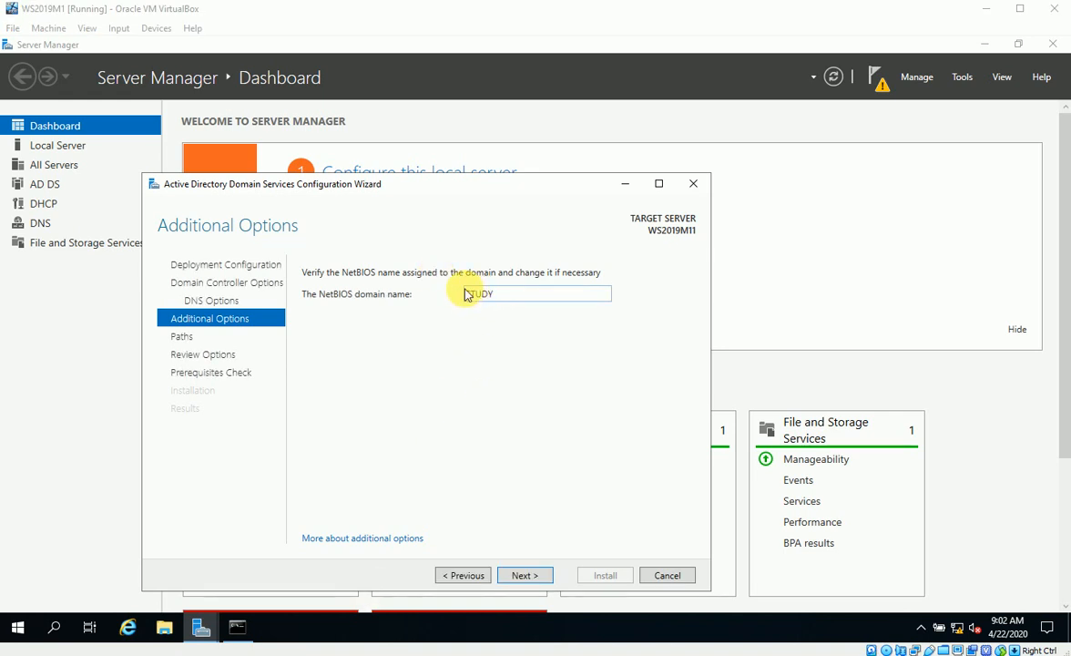
click(523, 575)
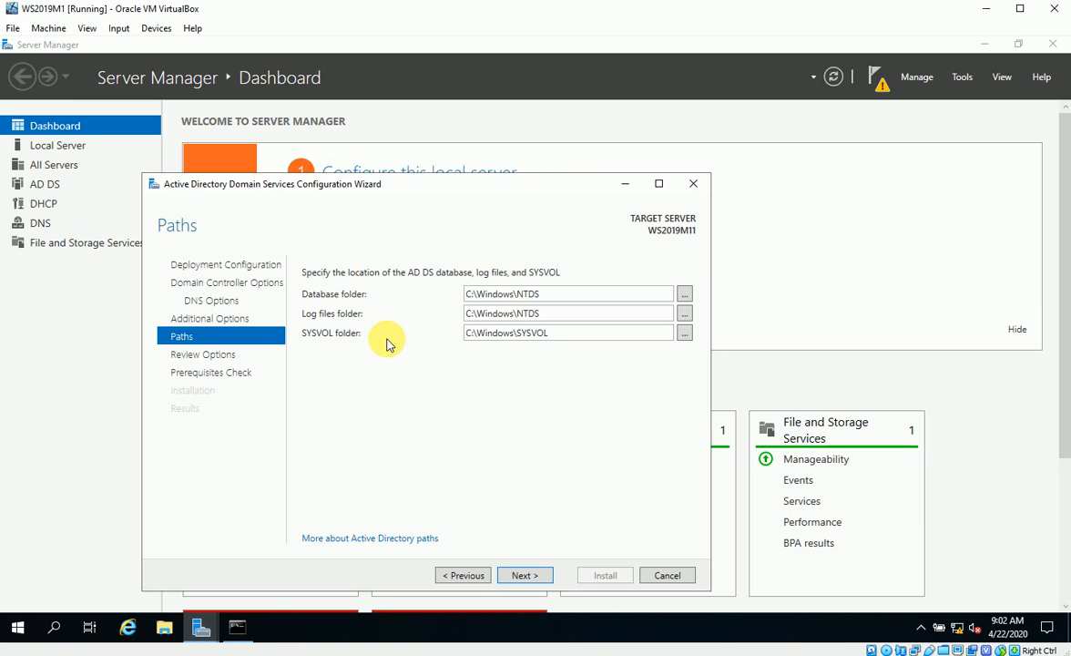
Accept the default database, log and SYSVOL paths, pass the prerequisites check, and install the domain controller
click(525, 576)
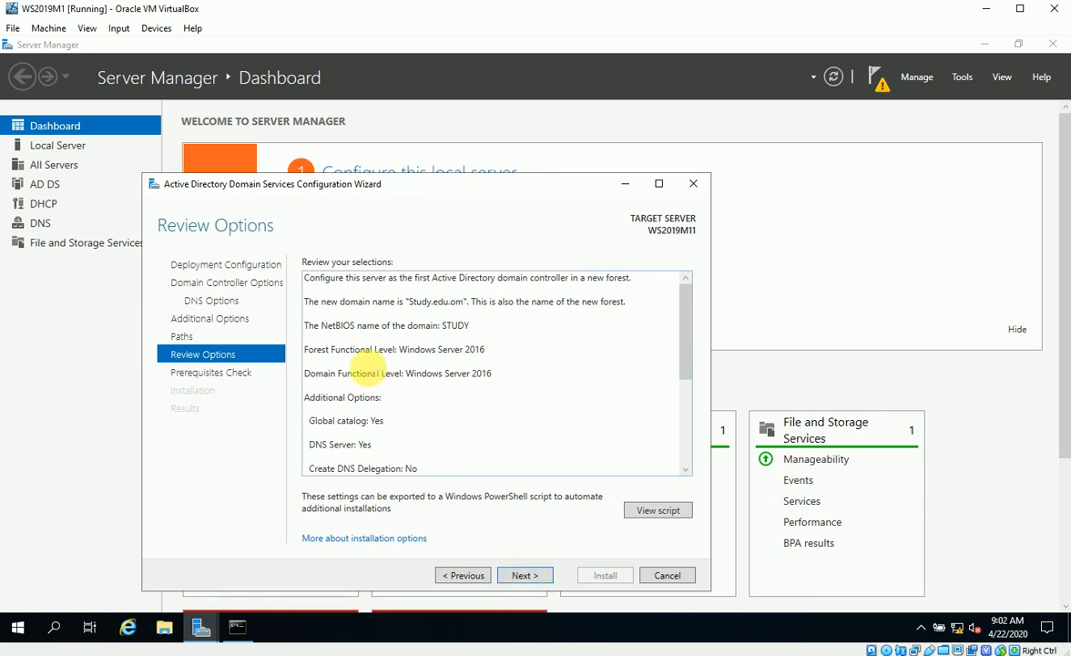
scroll(382, 353, down, 3)
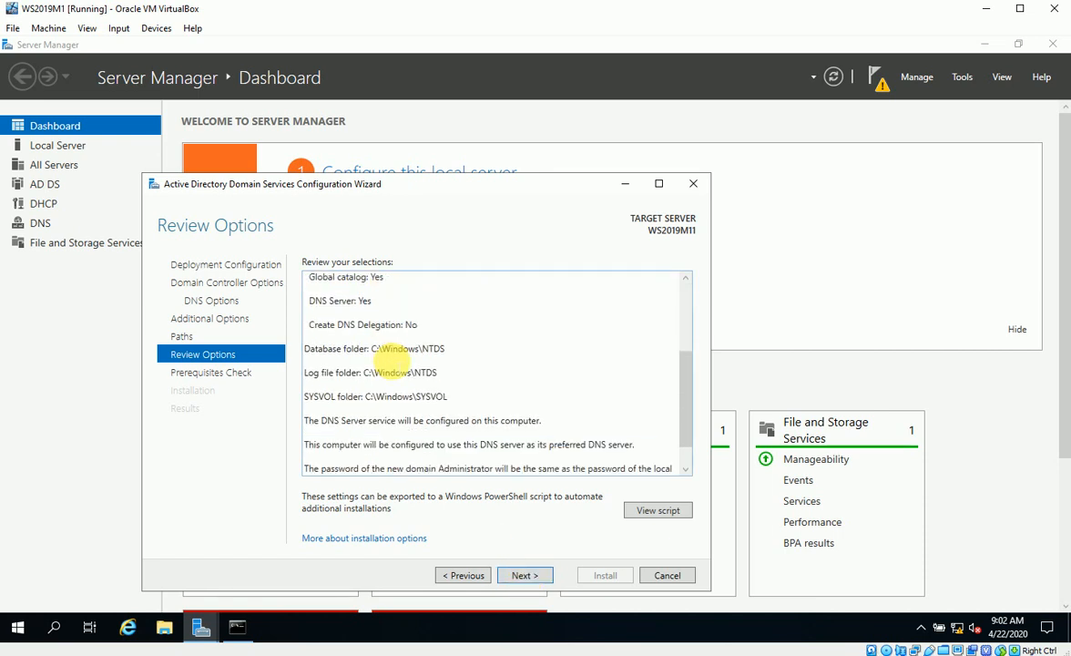
scroll(392, 364, up, 5)
click(535, 576)
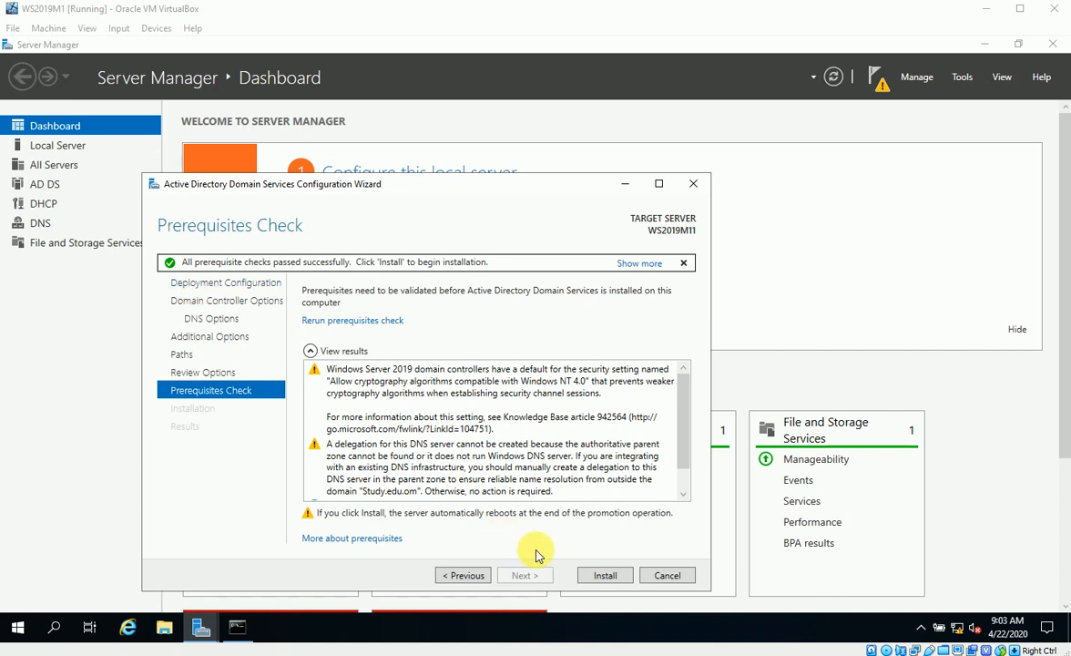
click(606, 577)
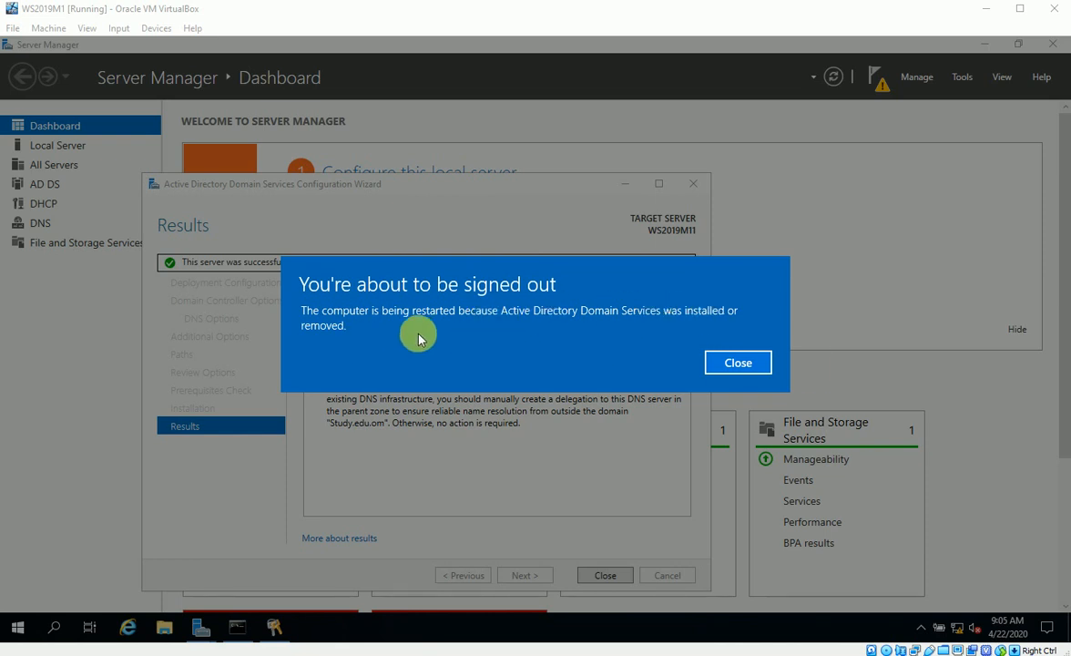
click(738, 364)
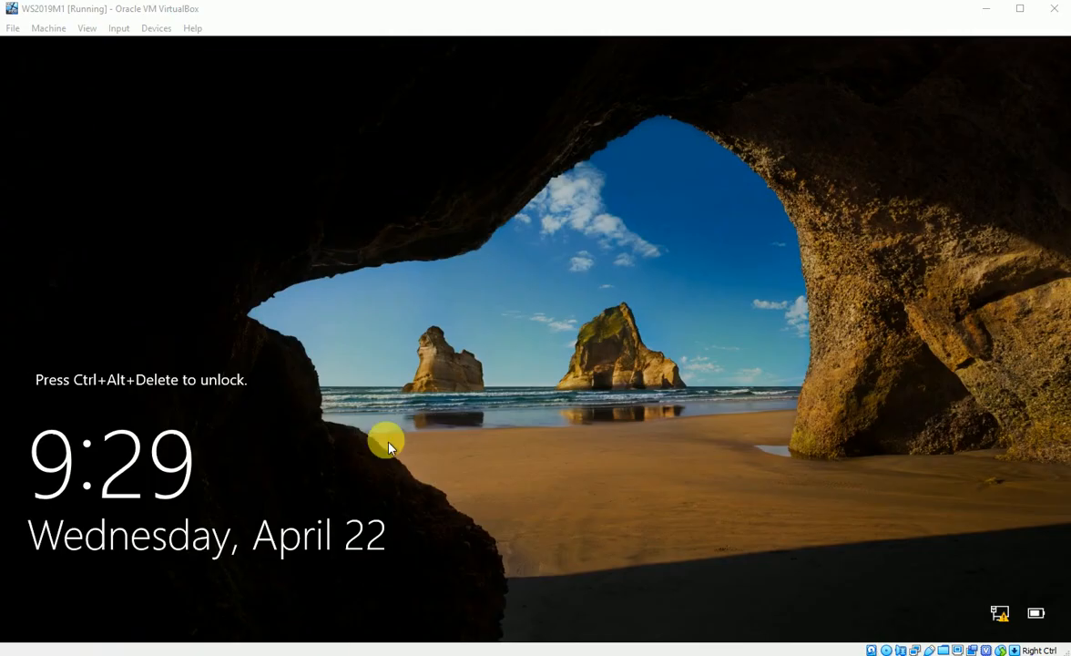
Send Ctrl-Alt-Del from the VirtualBox Input menu and sign in with the Administrator password
click(118, 28)
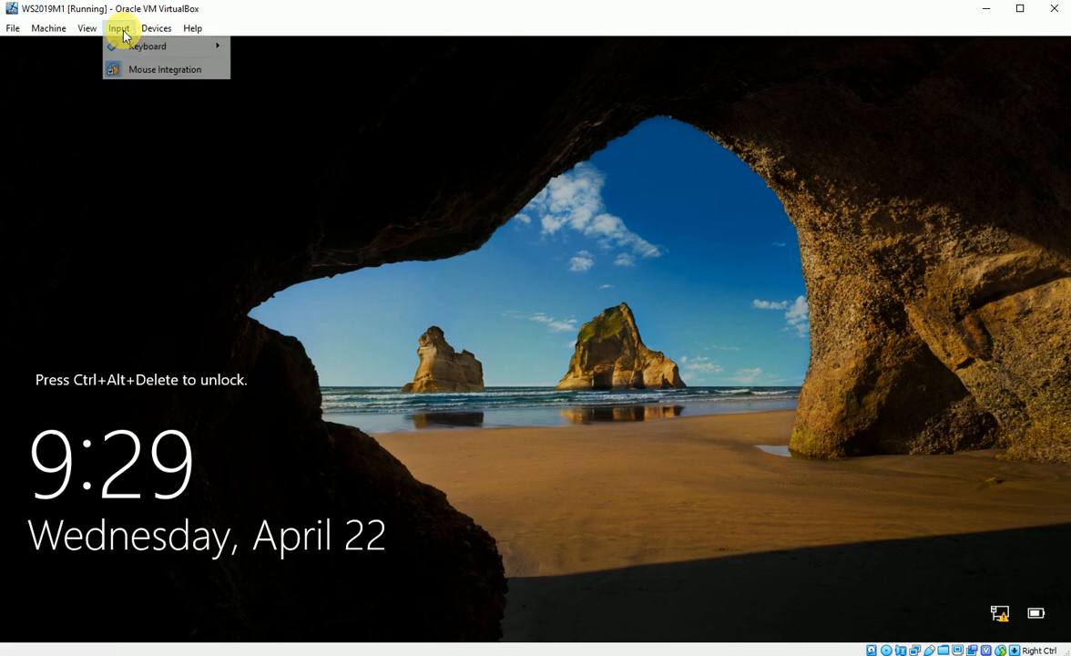
mouse_move(143, 50)
click(264, 68)
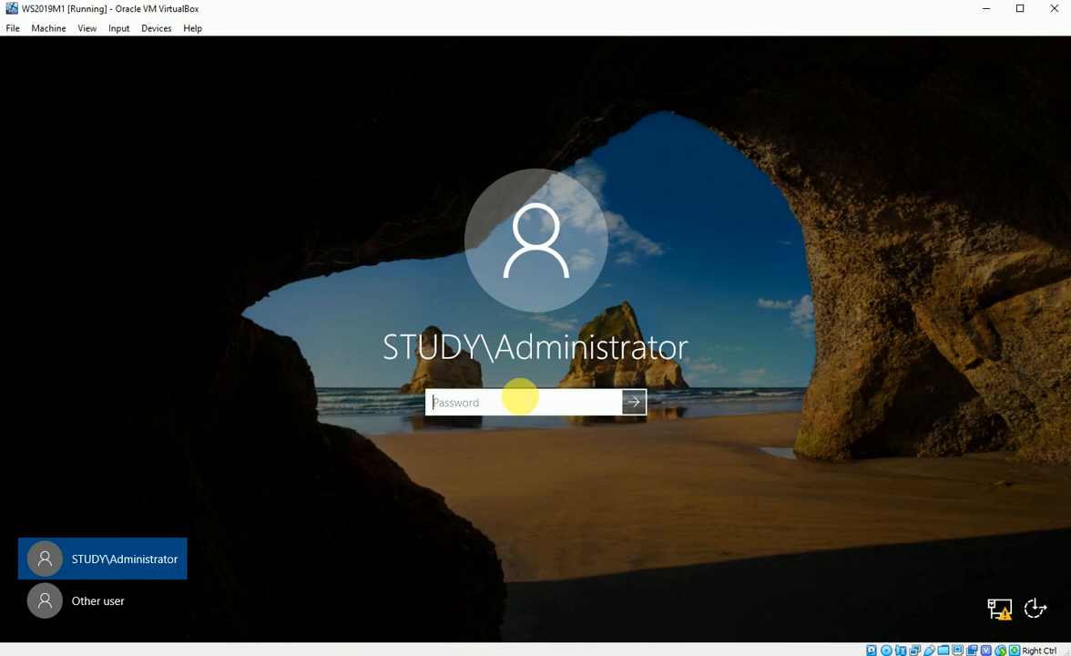
text(P)
key(Return)
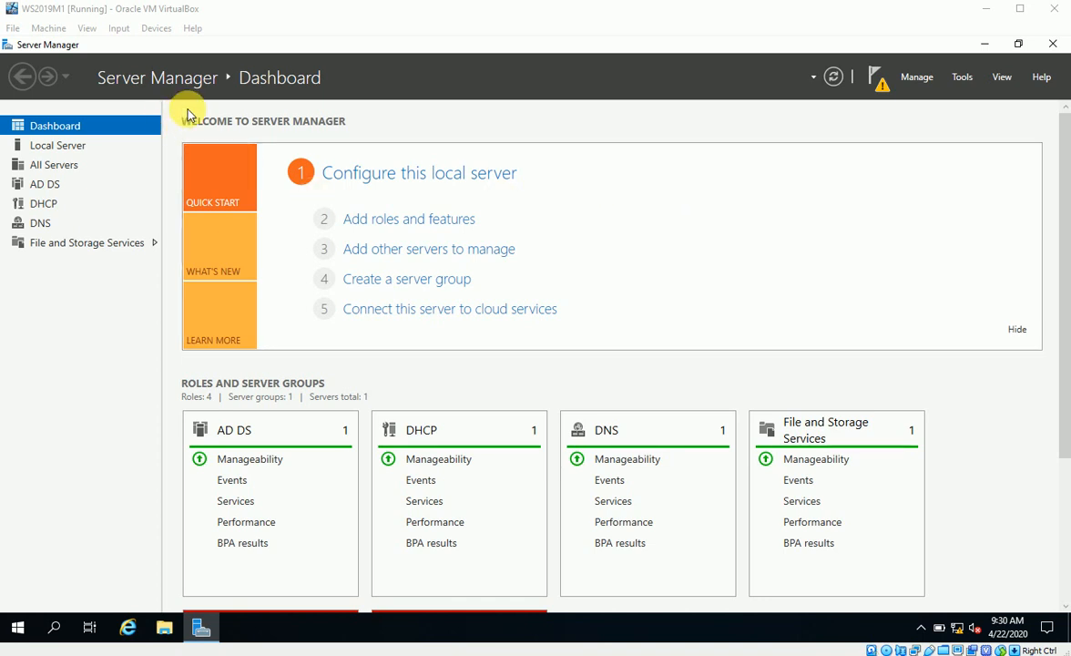
Launch Active Directory Users and Computers from Server Manager's Tools menu
click(73, 151)
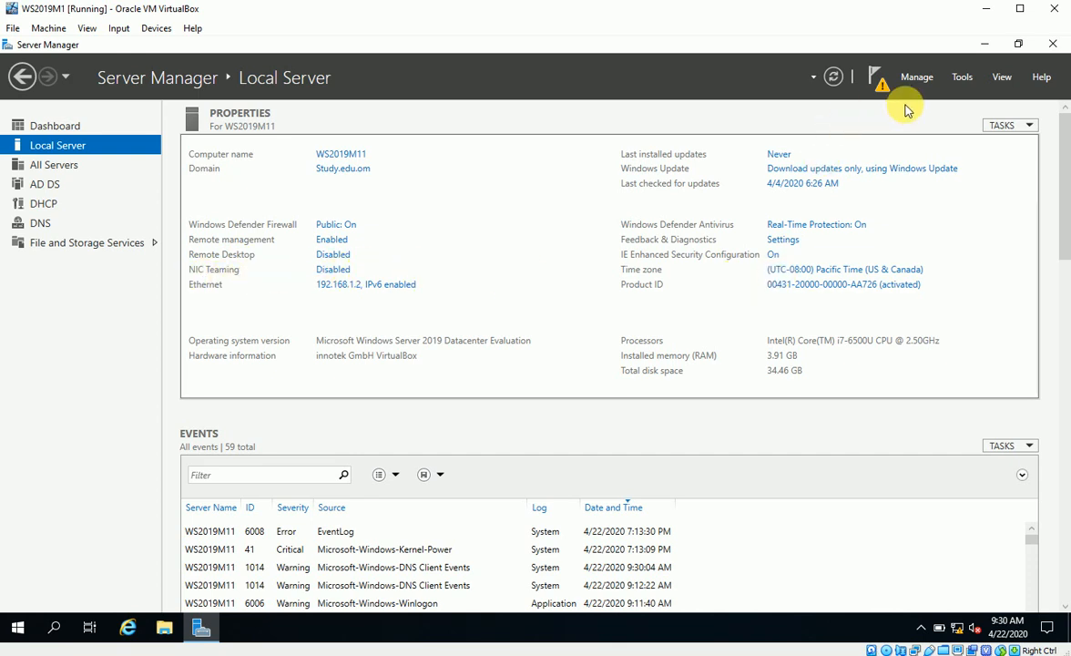
click(958, 78)
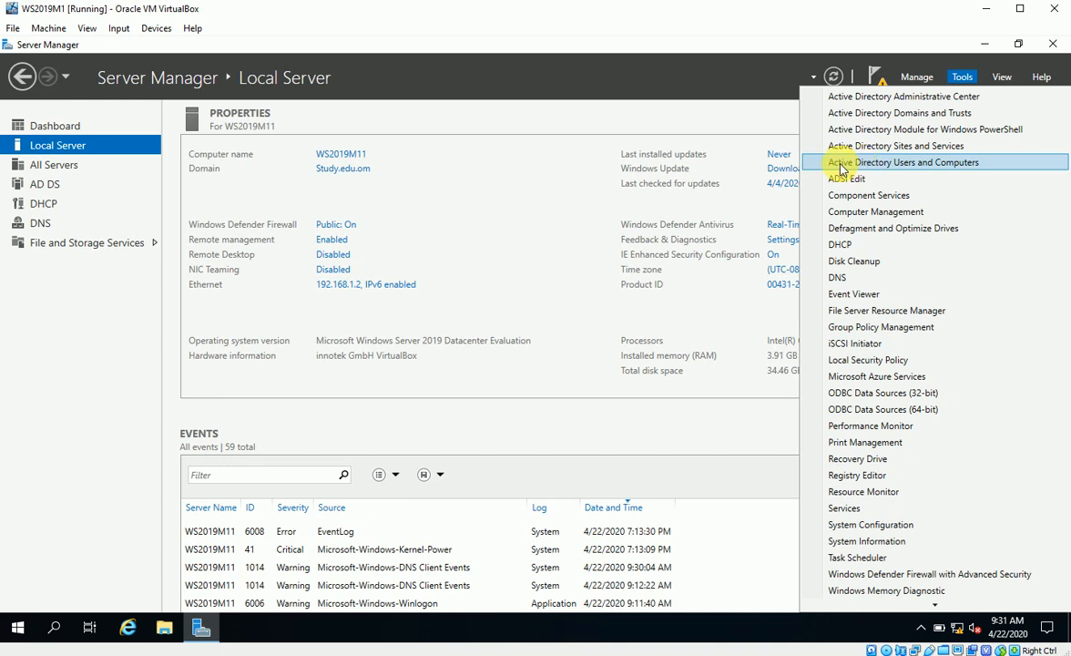
click(908, 170)
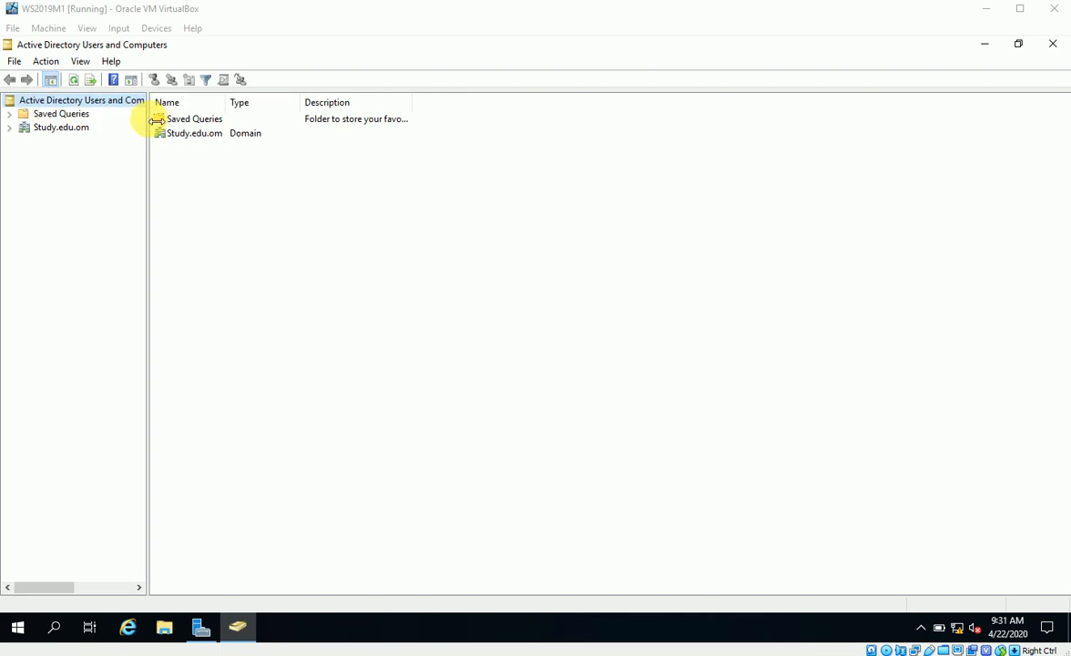
Create an organizational unit named Study1 directly under Study.edu.om
drag(148, 211, 198, 192)
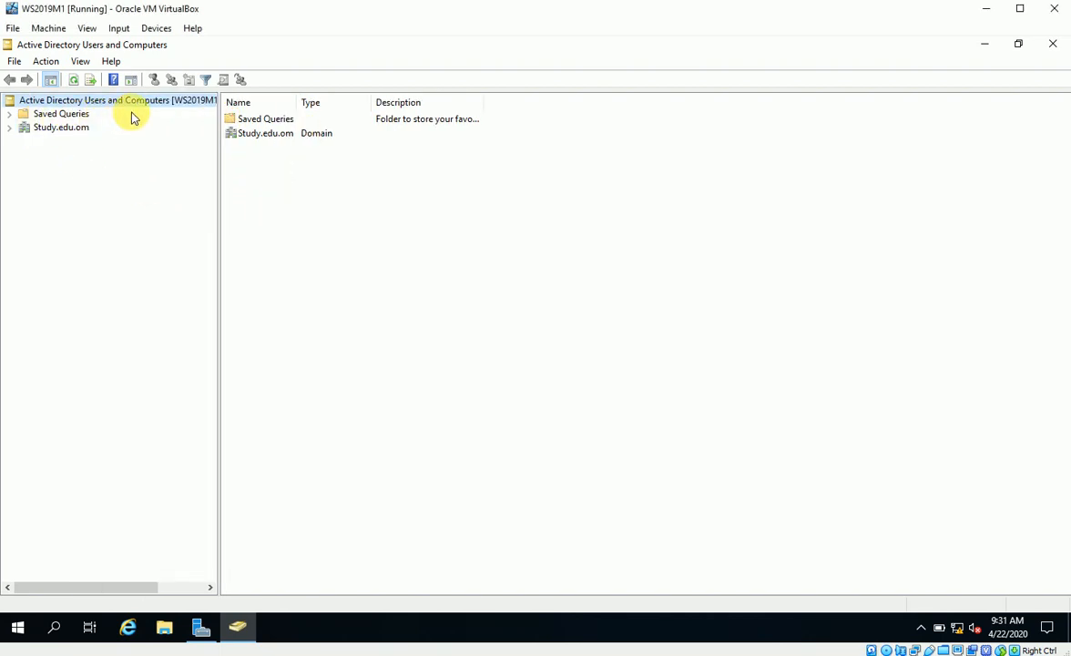
click(10, 128)
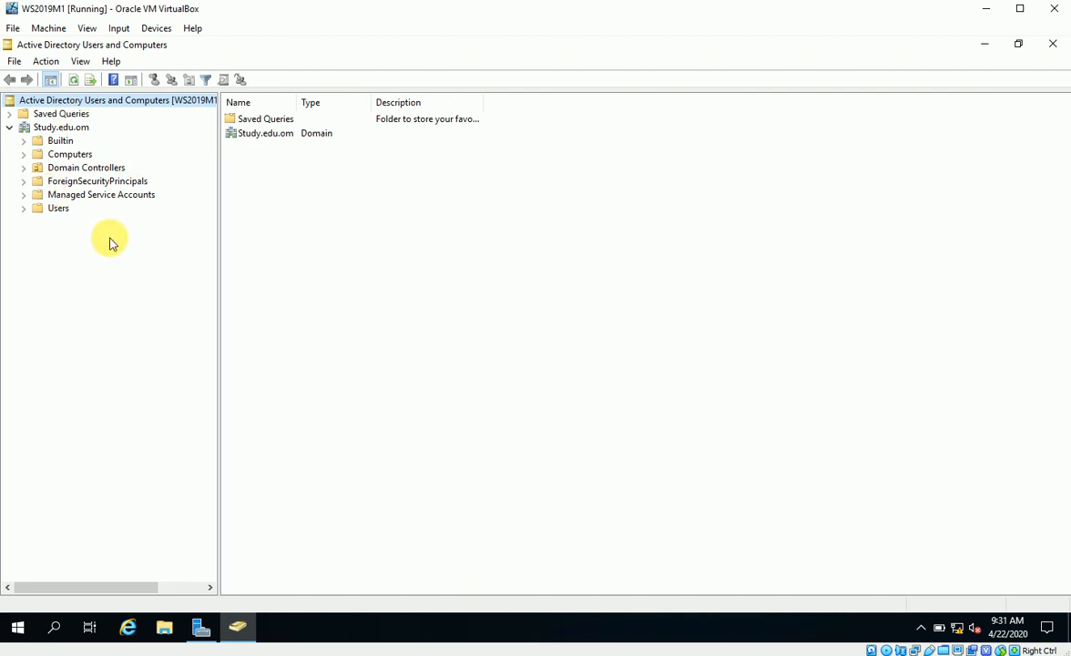
click(60, 133)
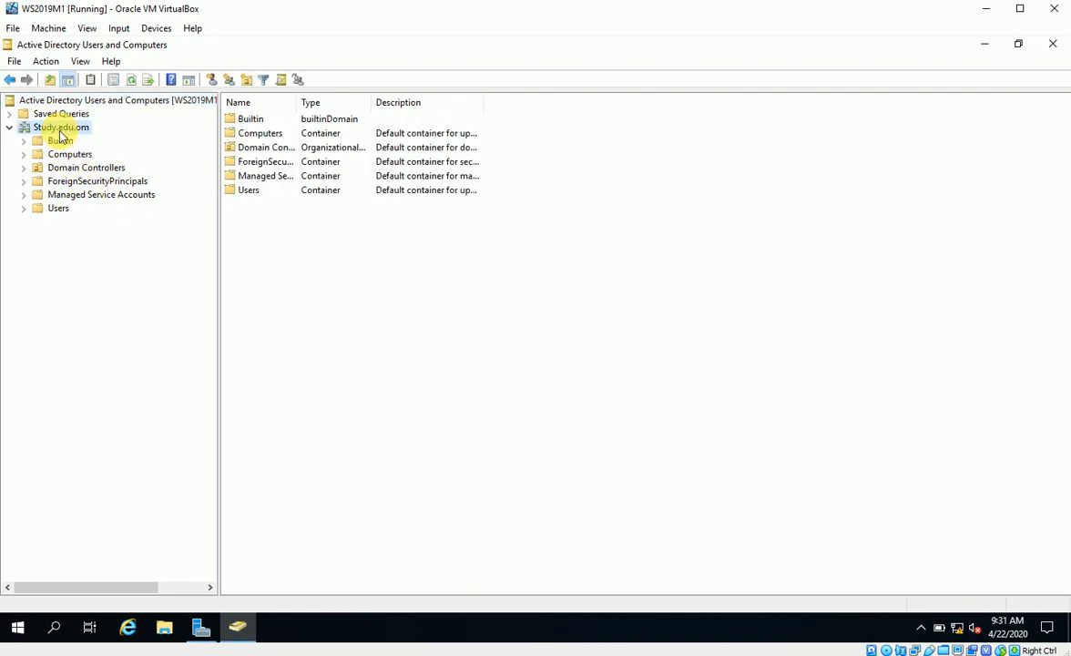
right_click(61, 133)
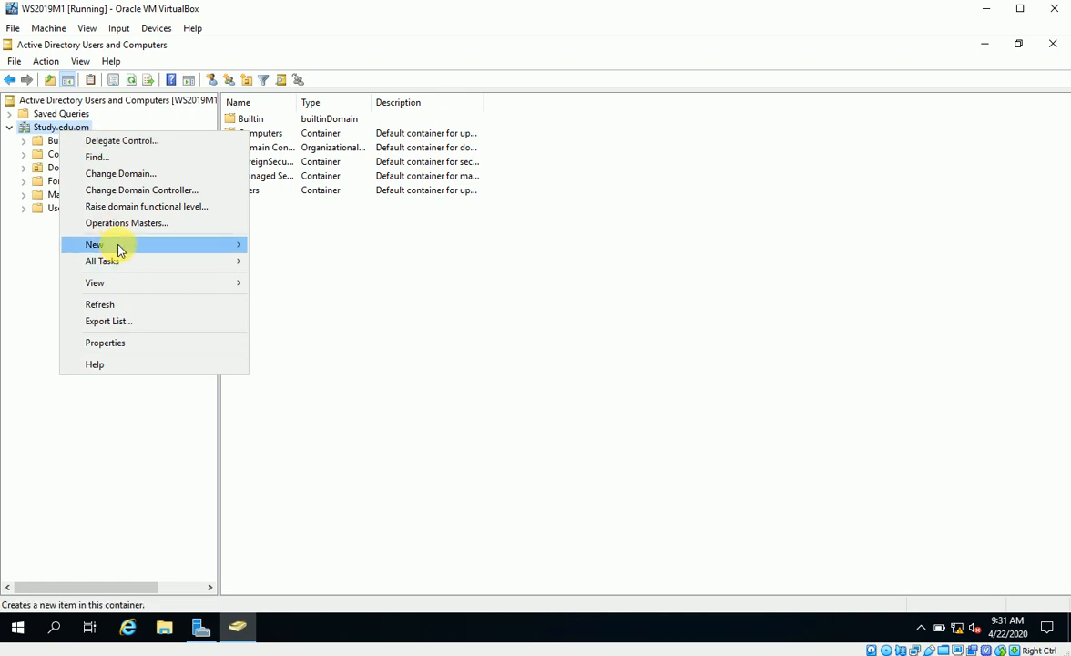
mouse_move(167, 244)
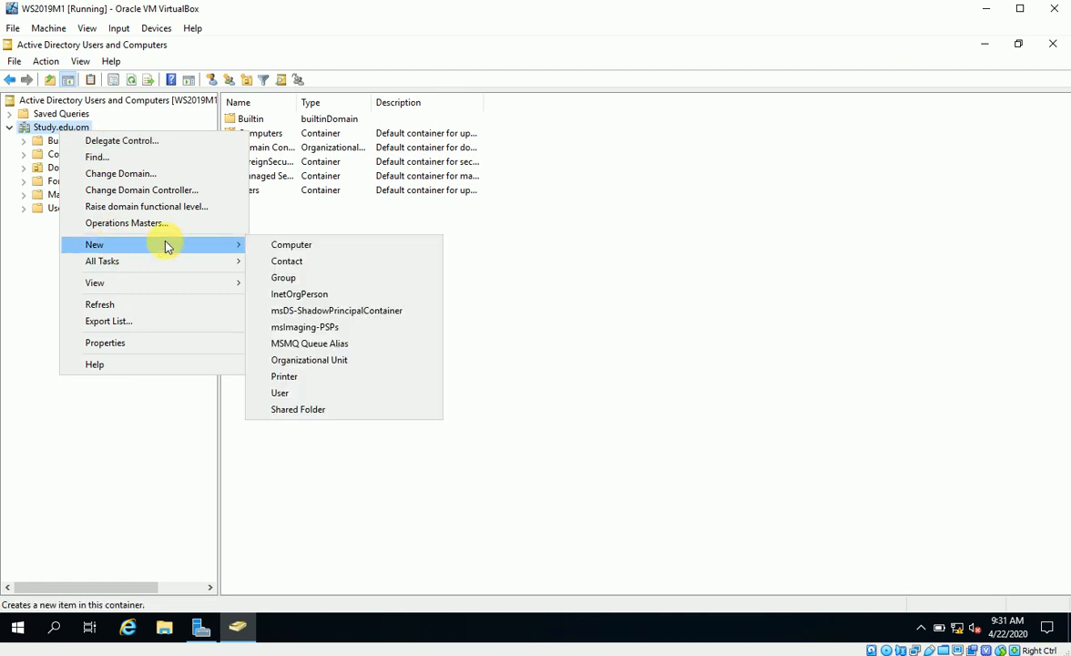
click(286, 365)
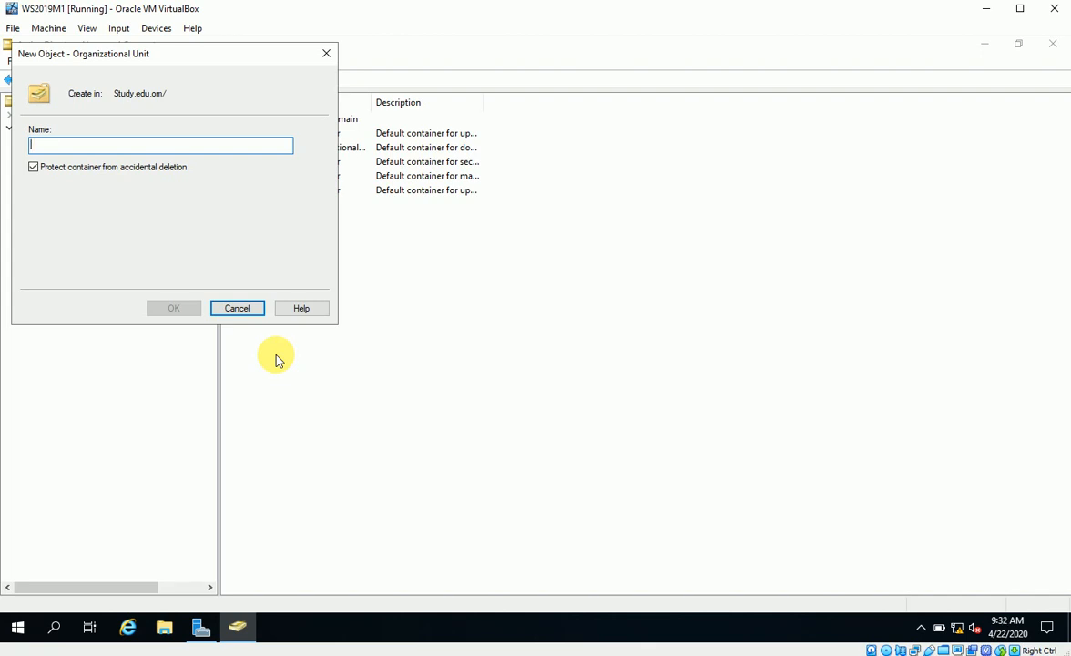
text(Study1)
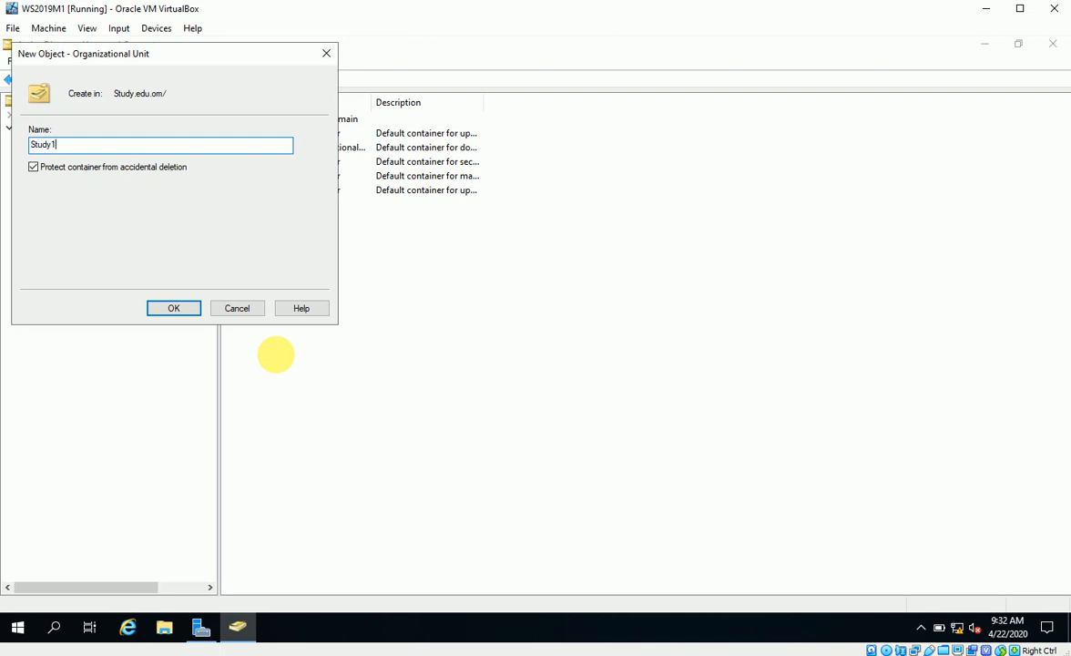
click(185, 312)
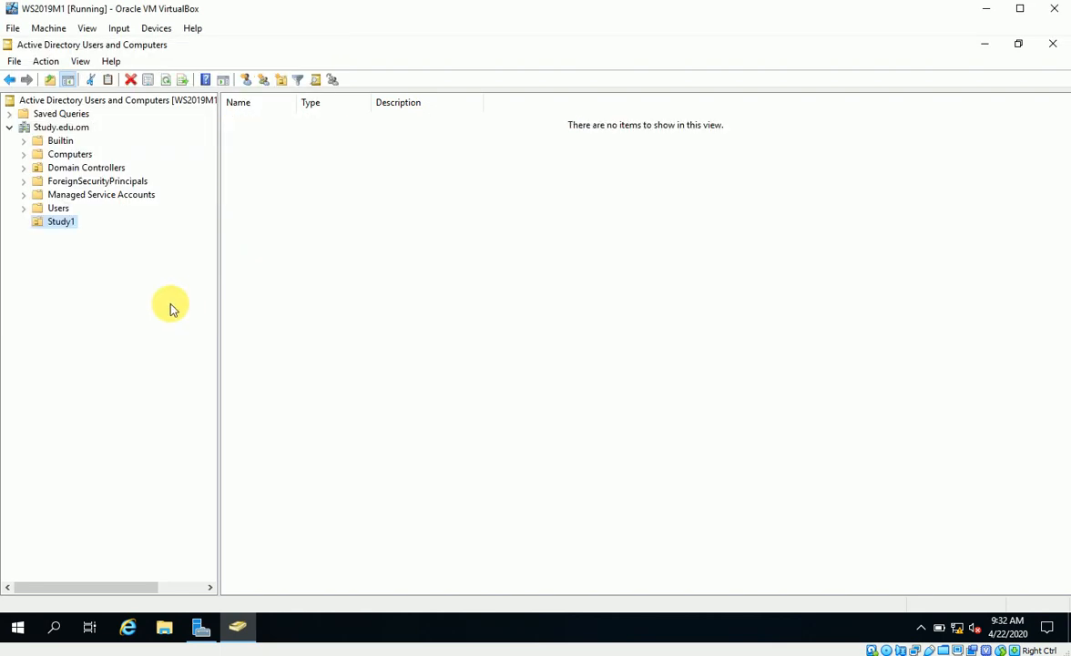
Create a Users1 organizational unit inside Study1 and select it
right_click(52, 226)
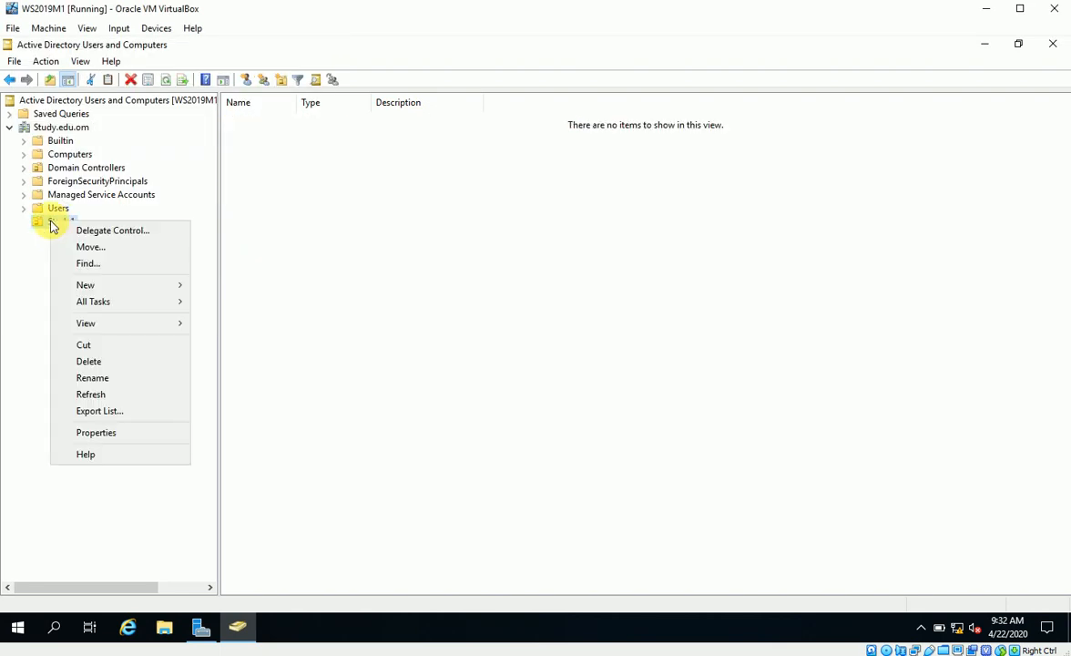
mouse_move(82, 288)
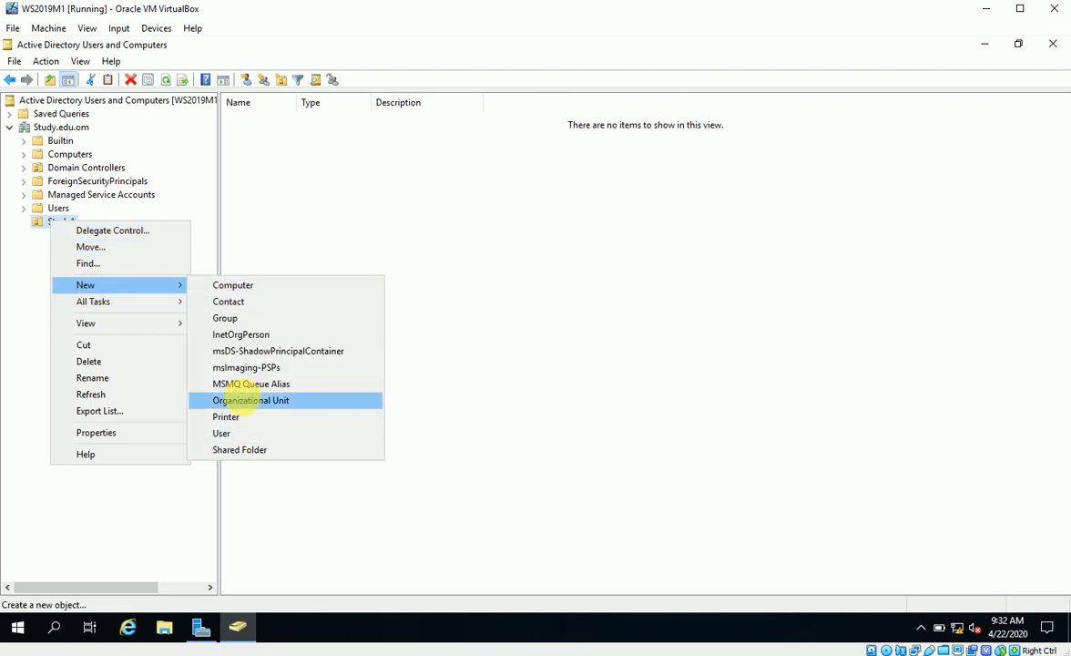
click(247, 400)
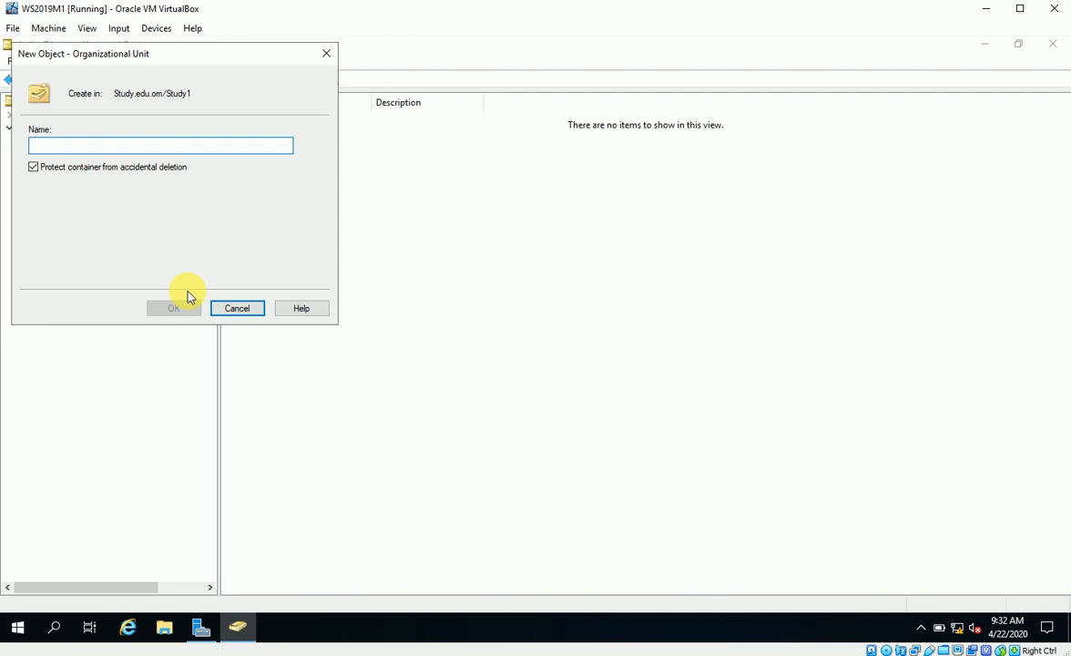
text(Users1)
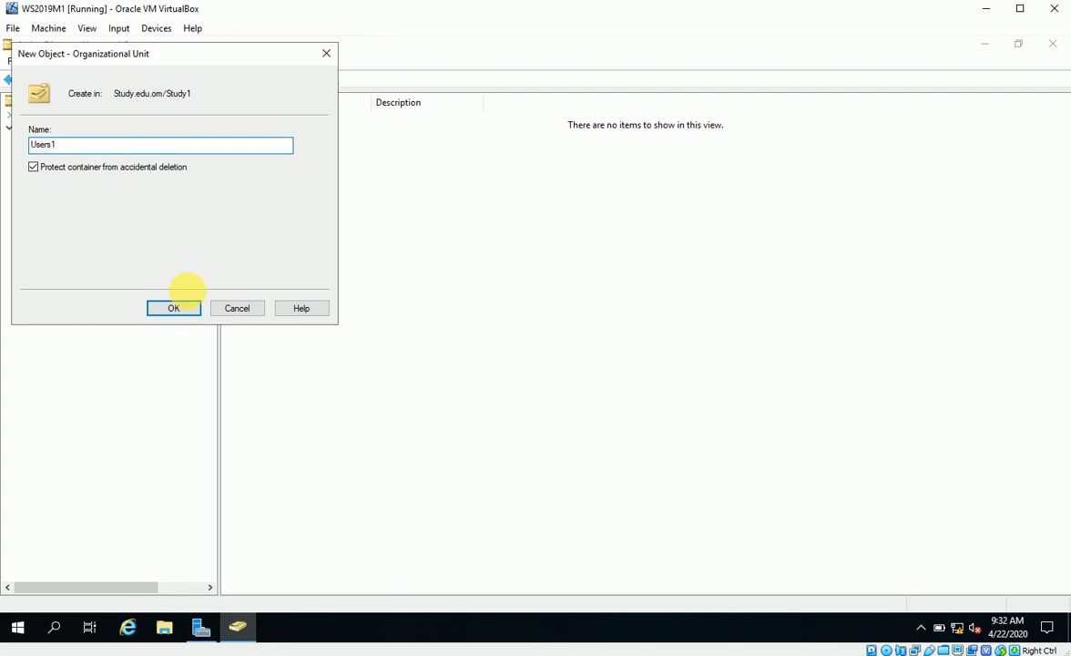
click(174, 307)
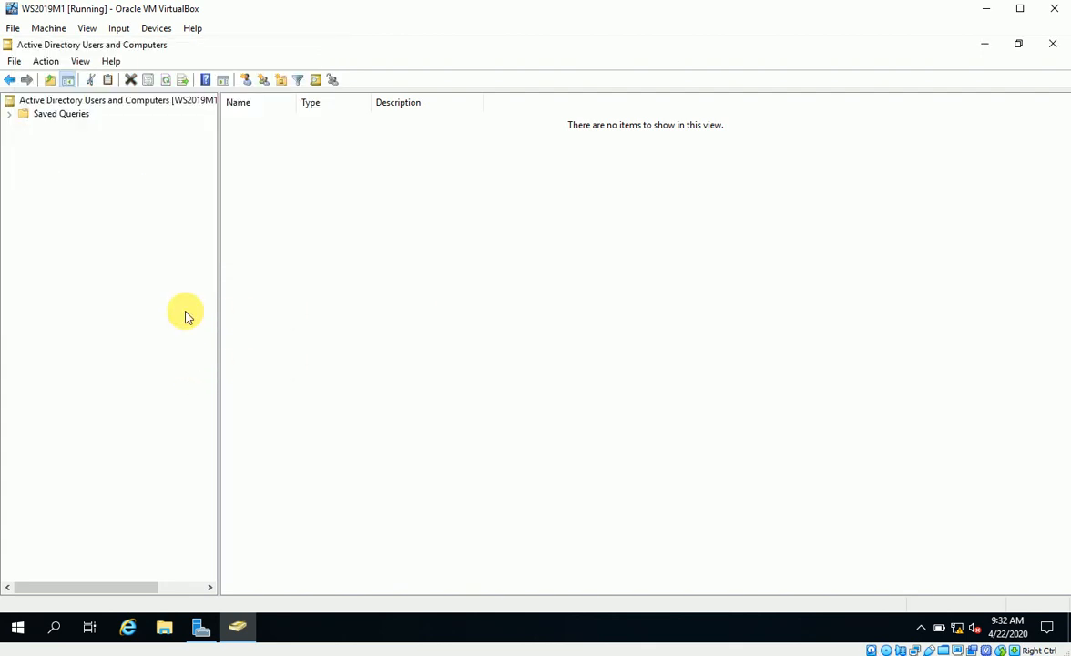
click(75, 236)
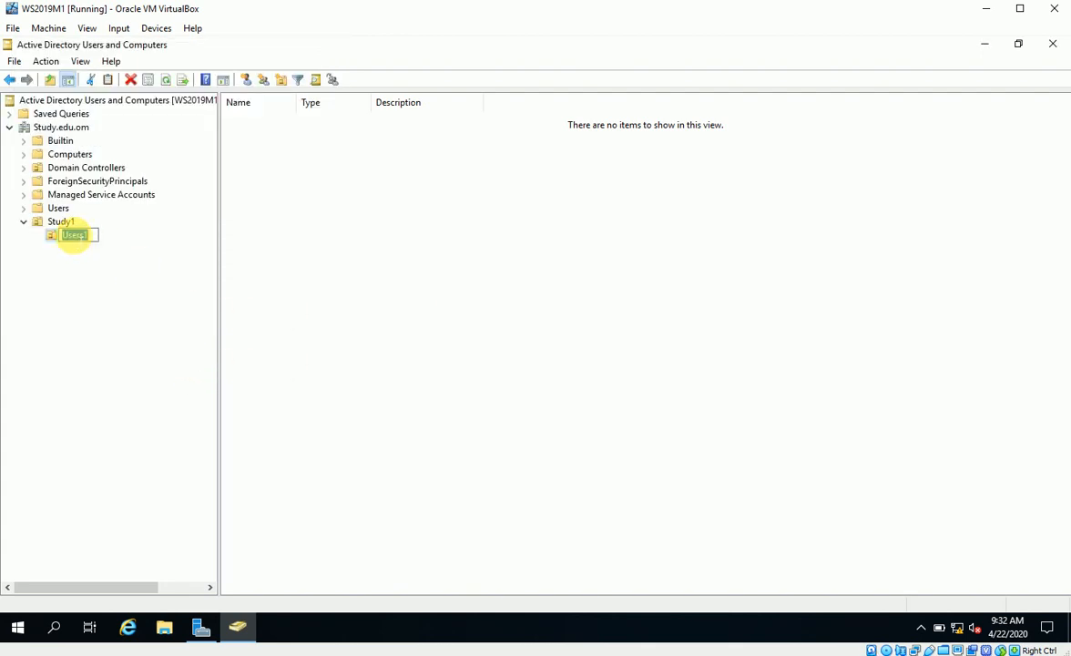
right_click(69, 238)
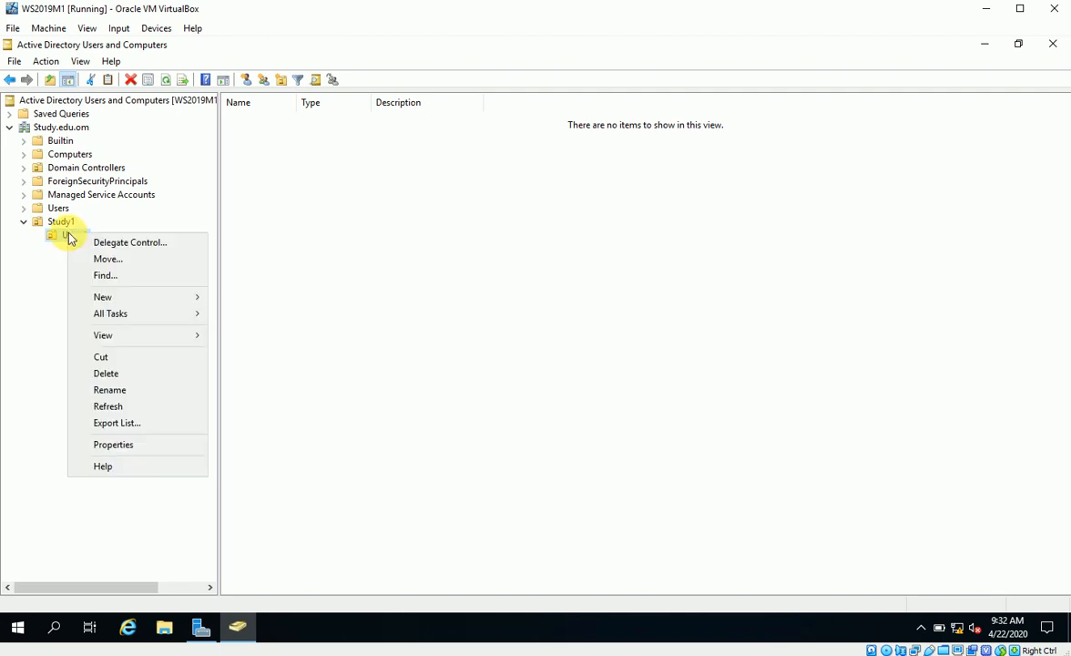
mouse_move(185, 305)
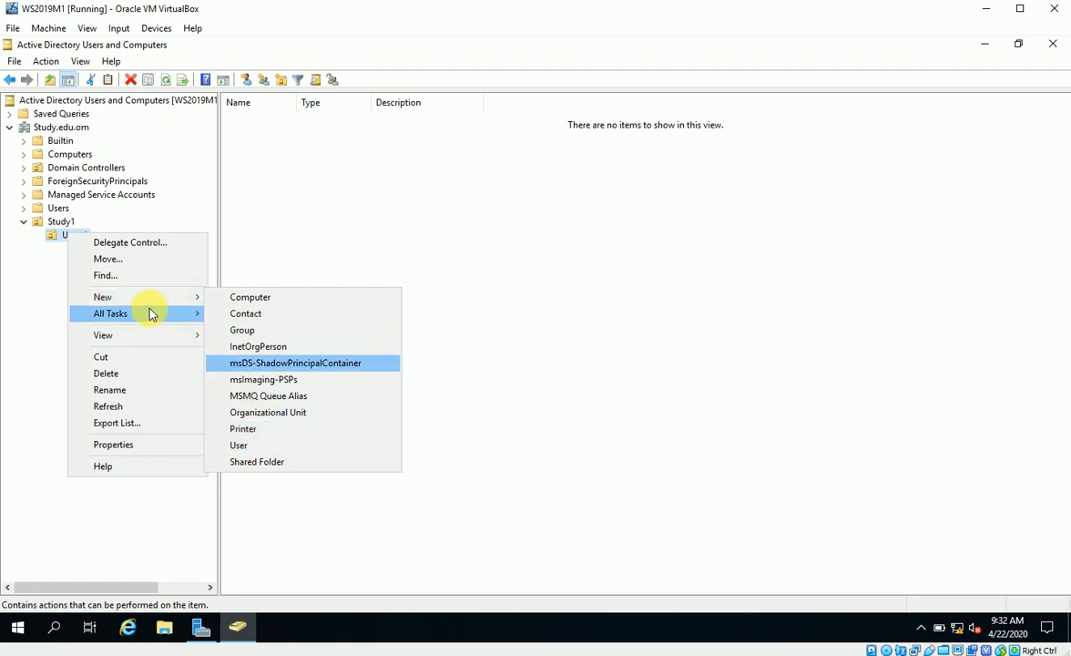
mouse_move(153, 311)
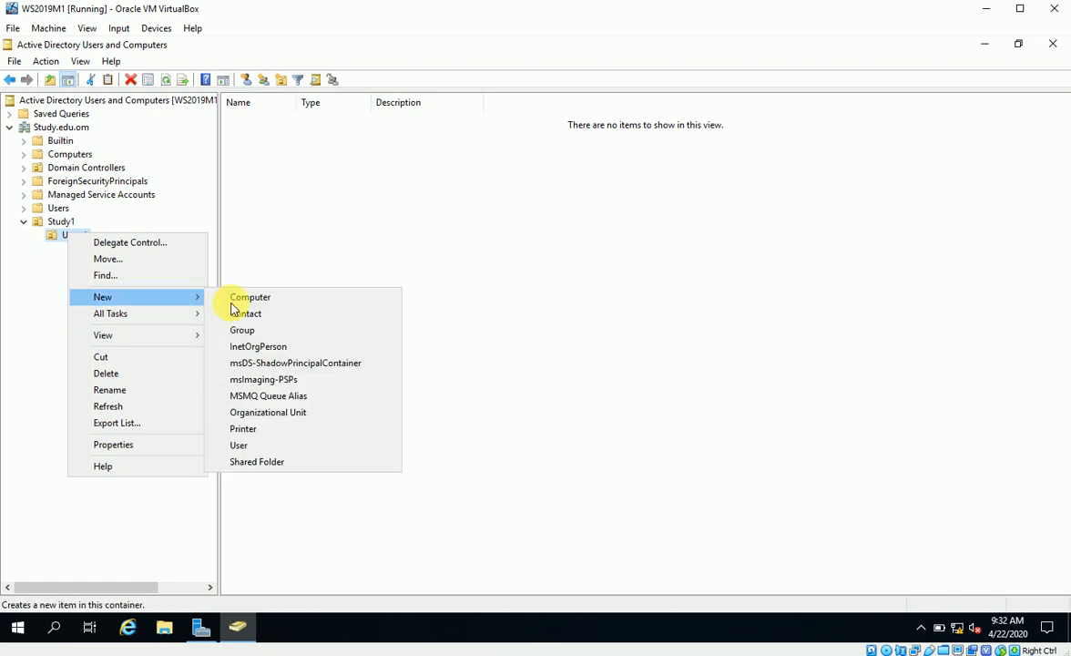
Create User 1 (logon User1) in Users1 with a never-expiring password the user cannot change
click(249, 446)
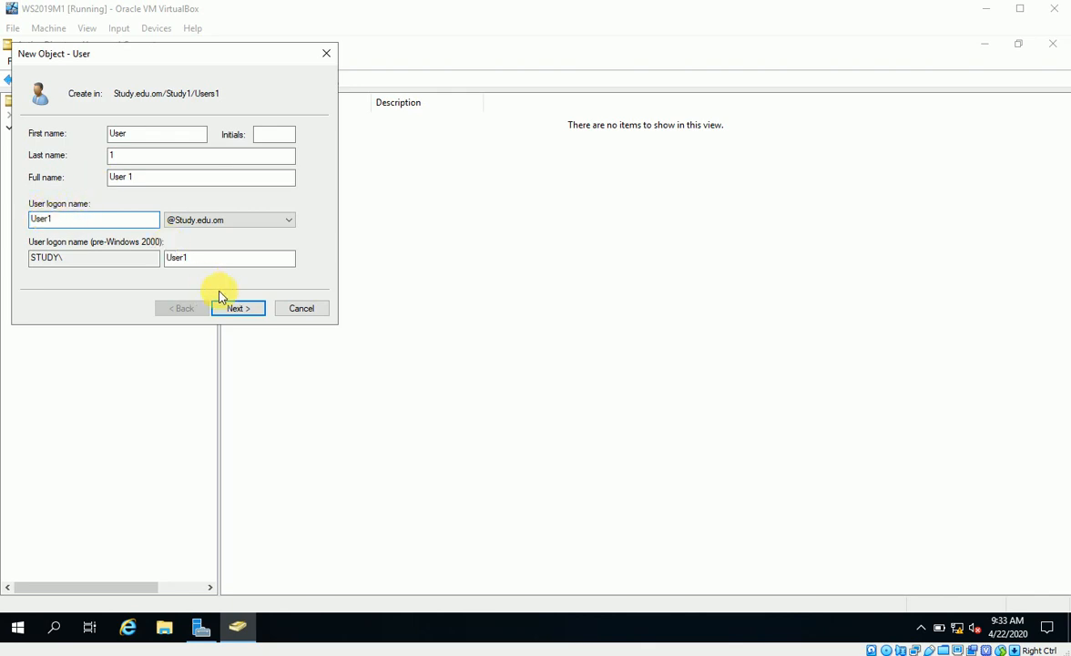
click(247, 309)
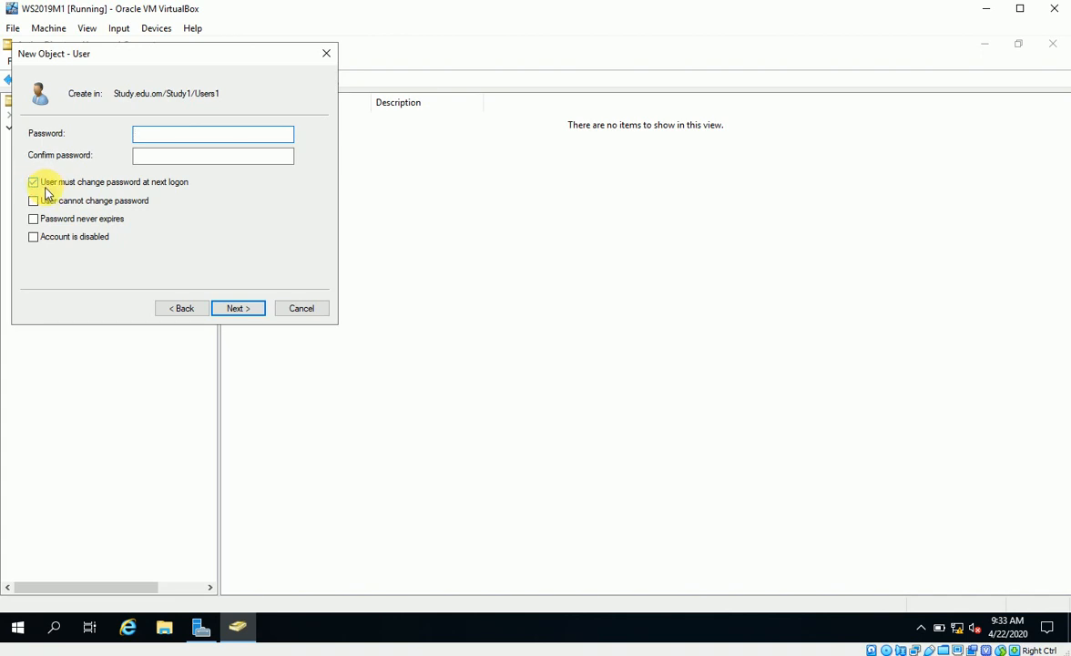
click(35, 184)
click(34, 201)
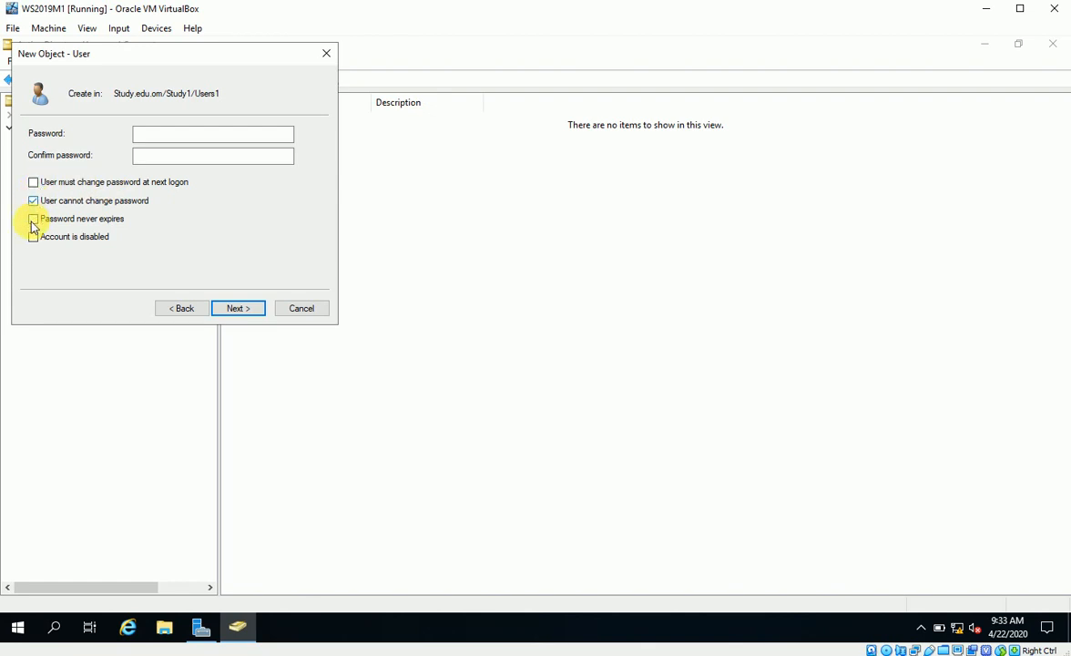
click(33, 218)
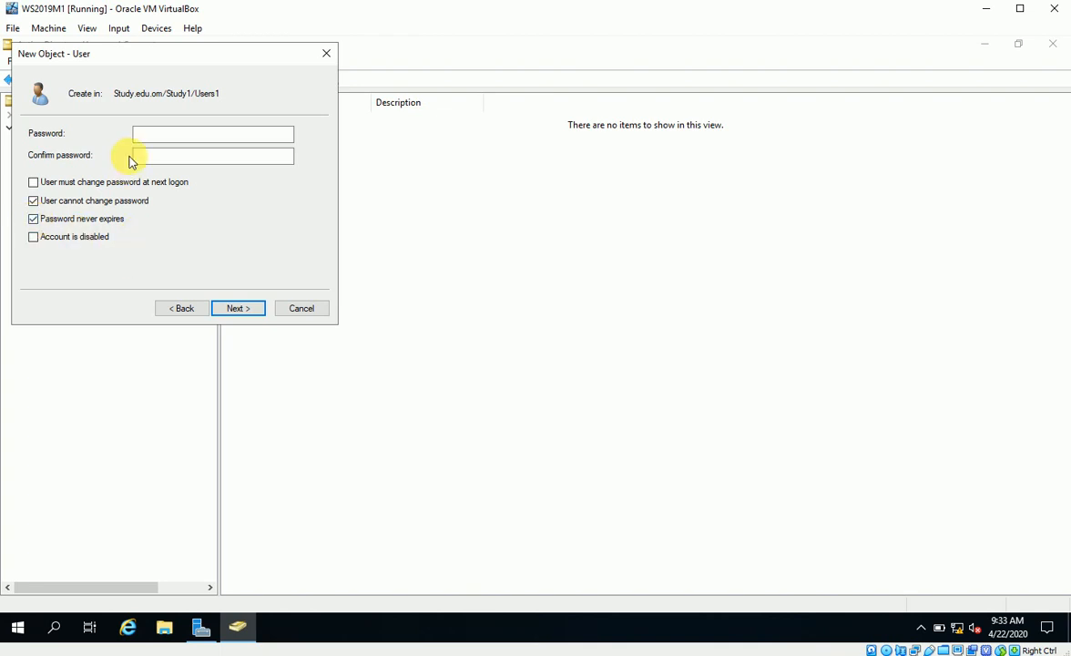
click(148, 137)
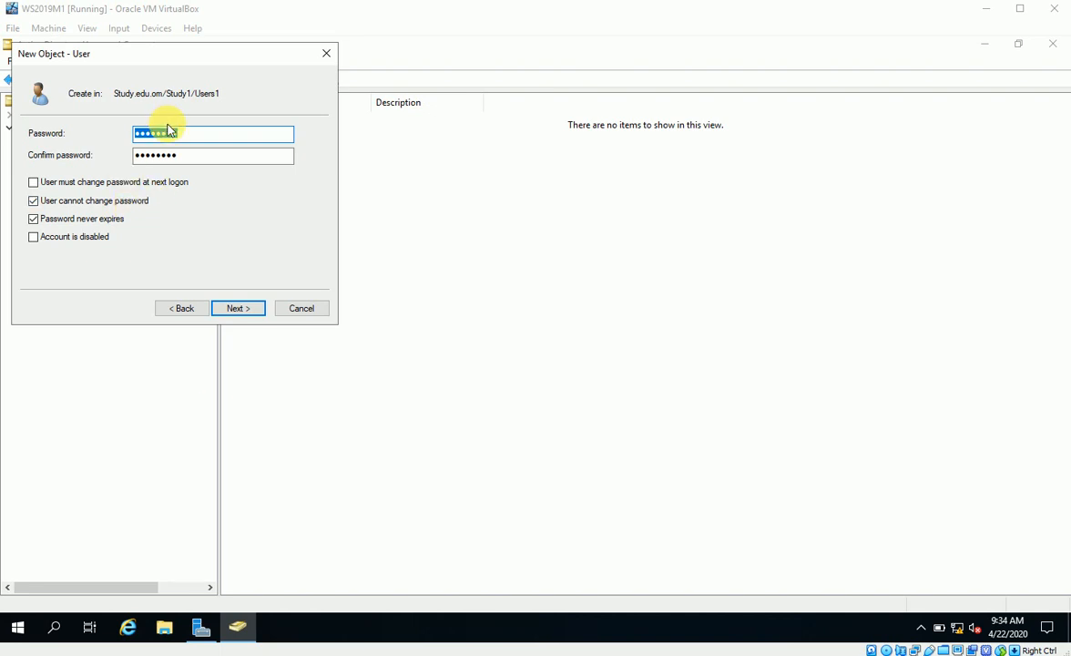
click(234, 309)
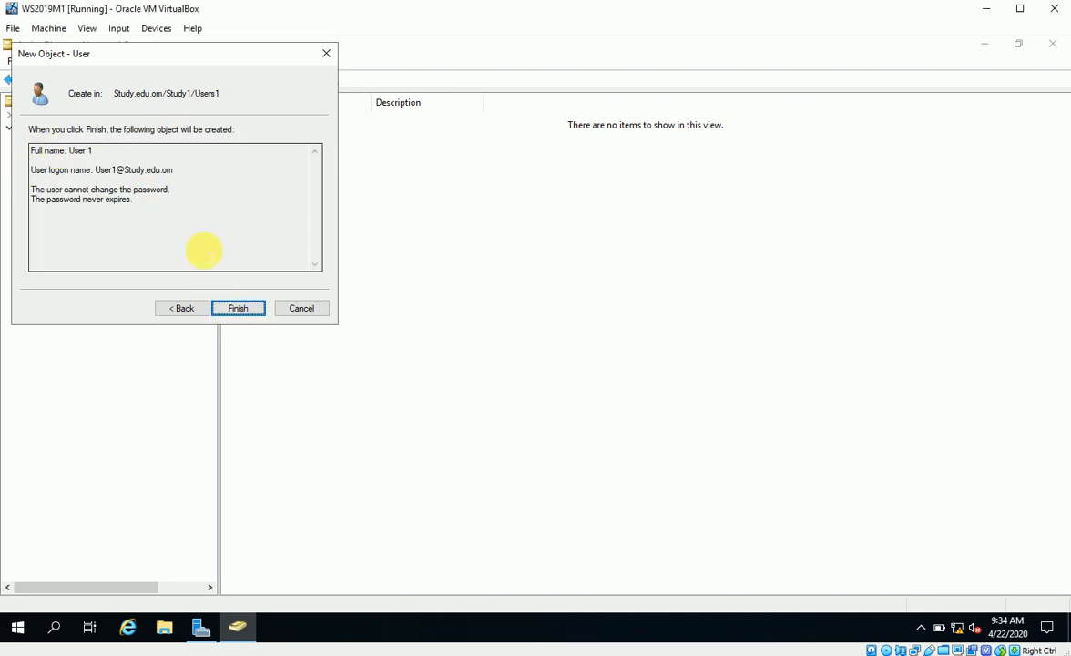
click(238, 308)
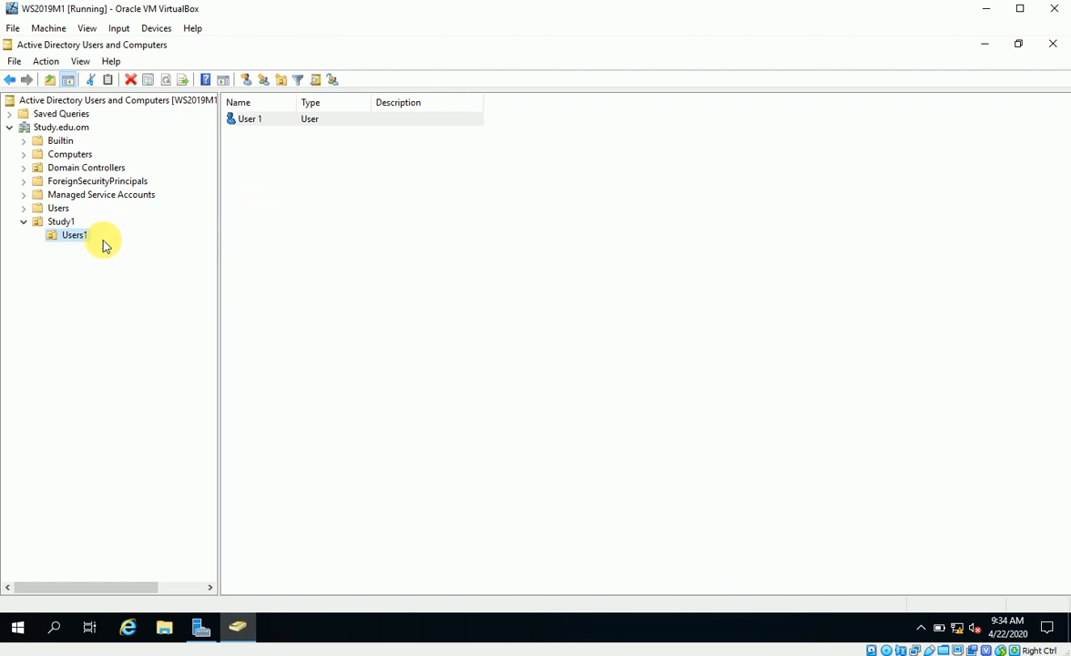
right_click(73, 234)
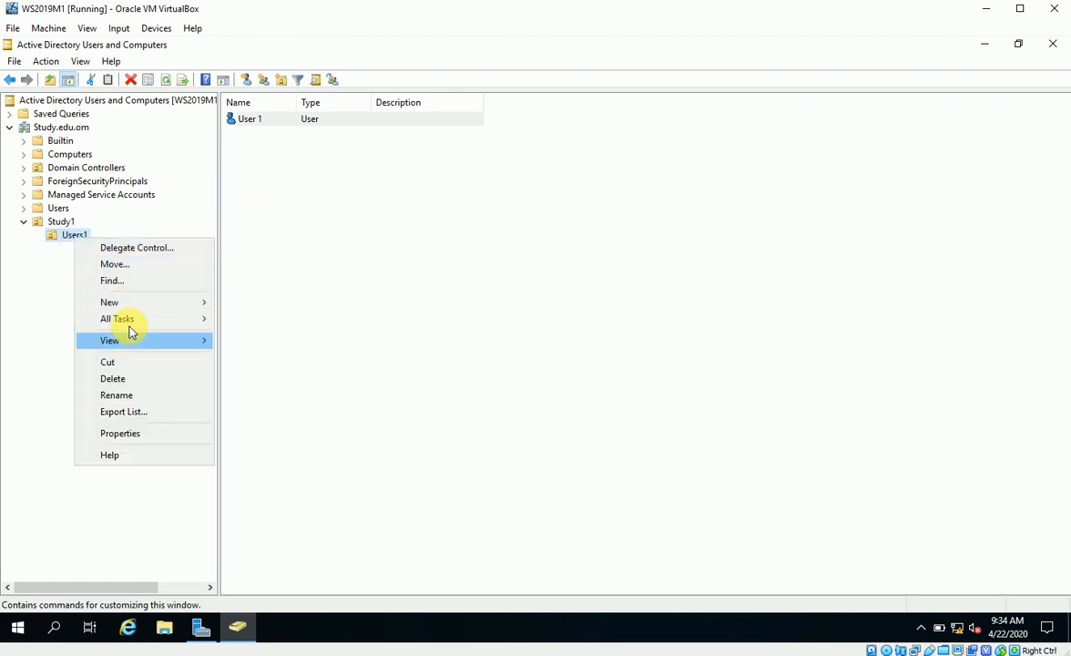
Create User 2 (logon User2) in Users1 with a never-expiring, user-unchangeable password
mouse_move(119, 301)
click(291, 451)
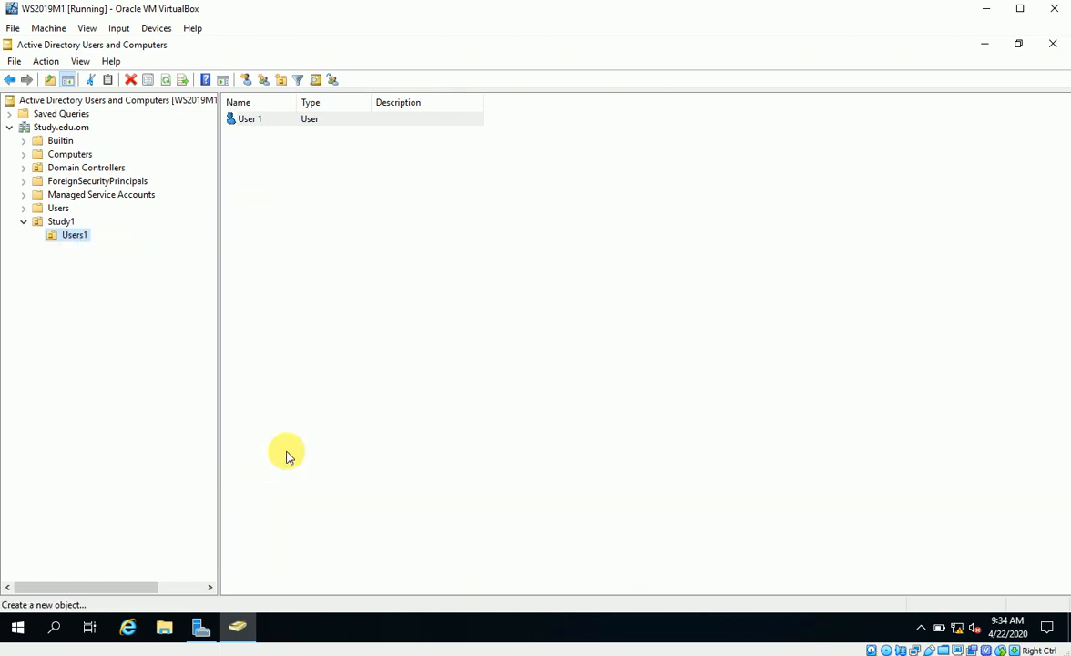
text(User)
key(Tab)
key(Tab)
text(2)
key(Tab)
key(Tab)
text(User2)
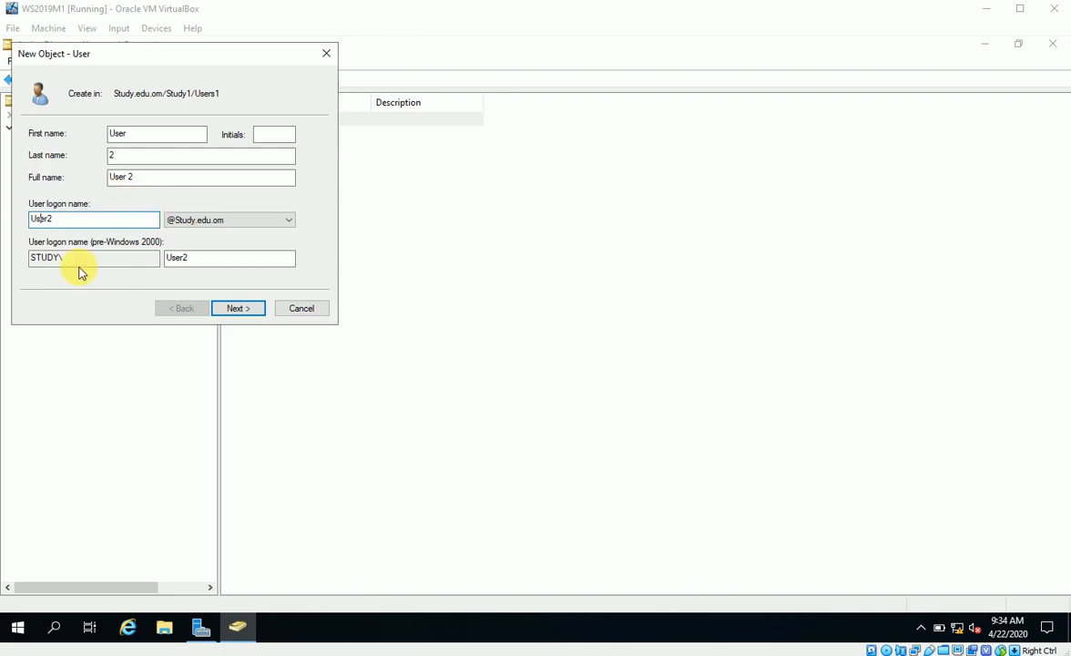
click(236, 308)
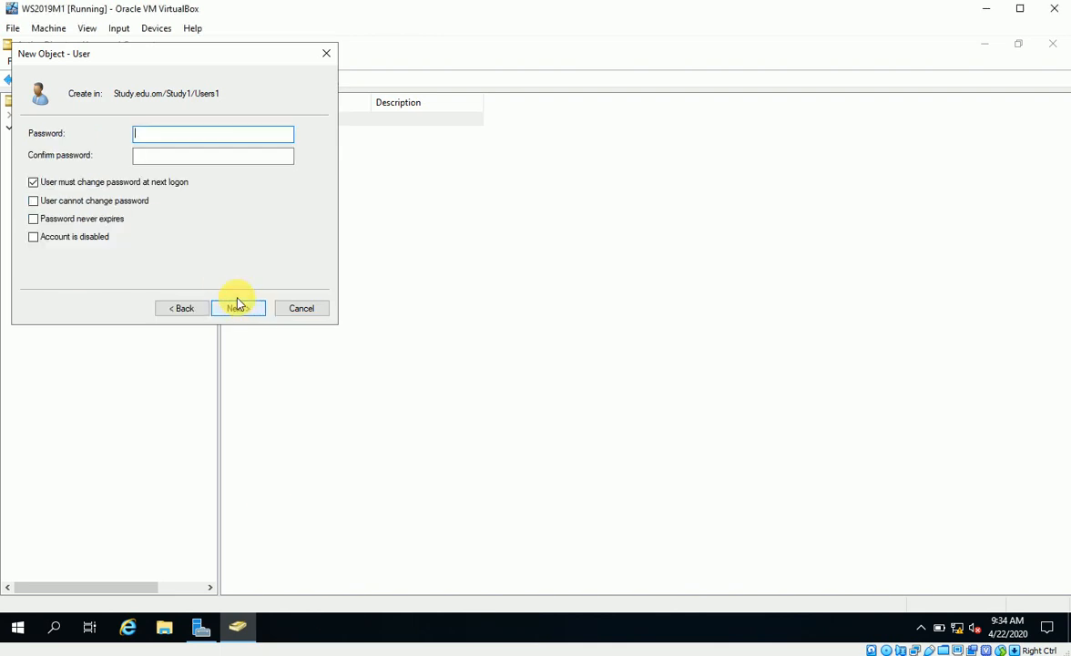
click(84, 185)
click(77, 200)
click(72, 219)
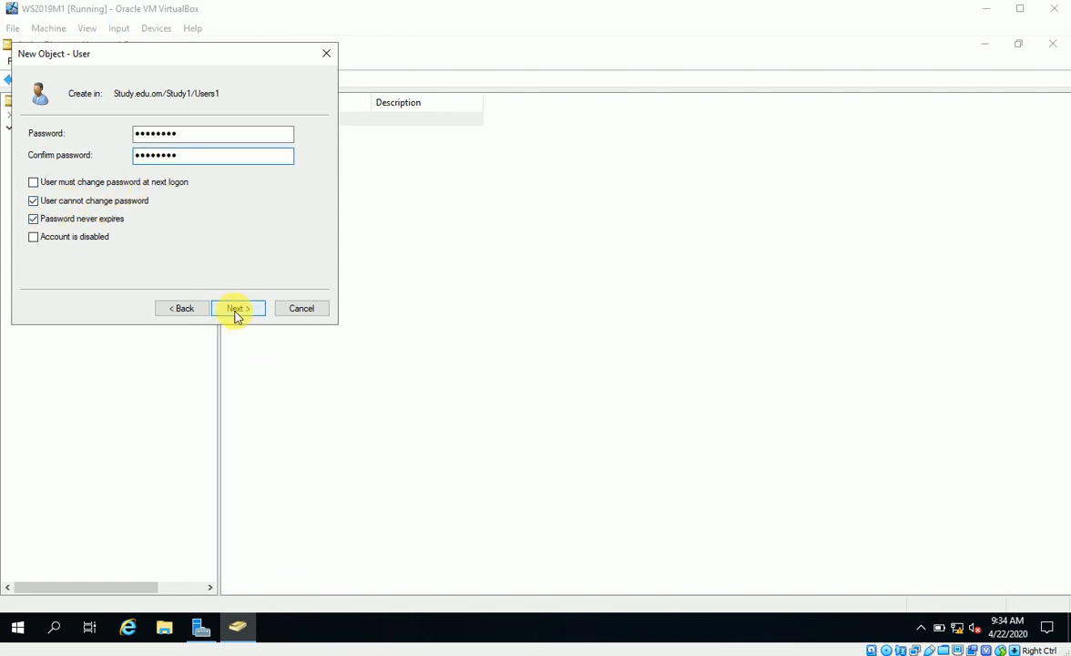
click(236, 309)
click(237, 310)
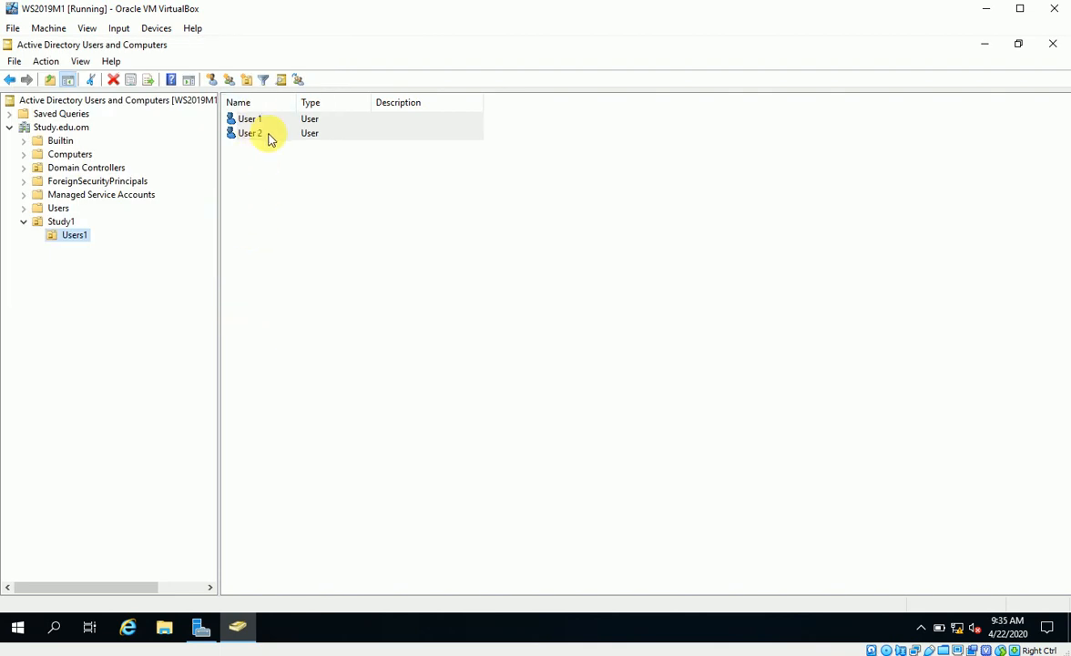
Create the Study1Users global security group in Users1, then select User 1 and User 2
right_click(65, 234)
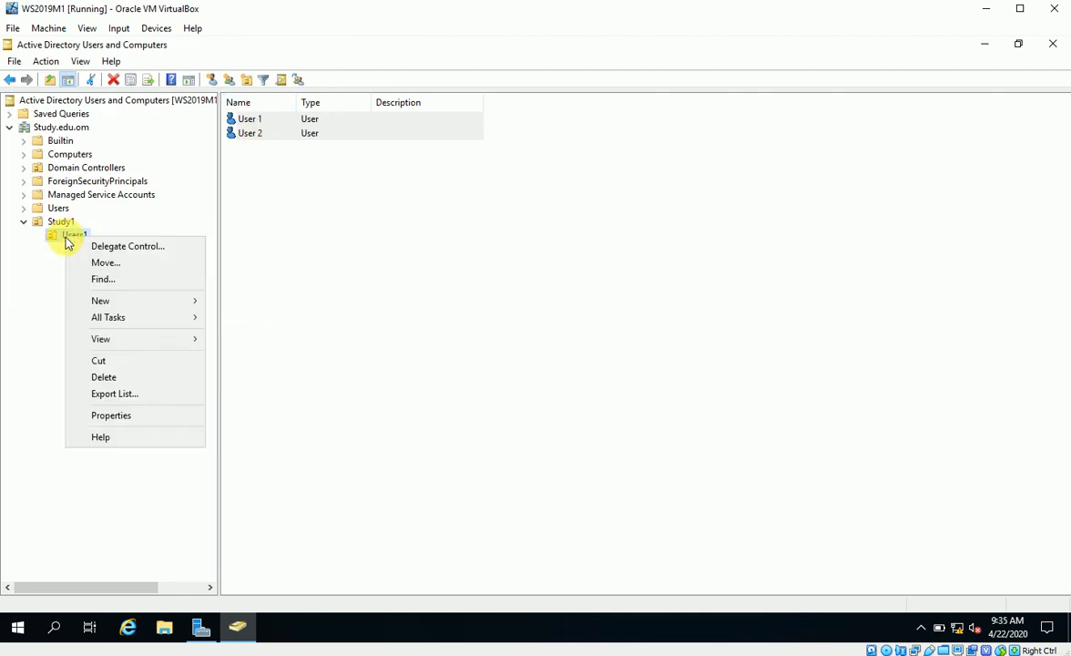
mouse_move(98, 308)
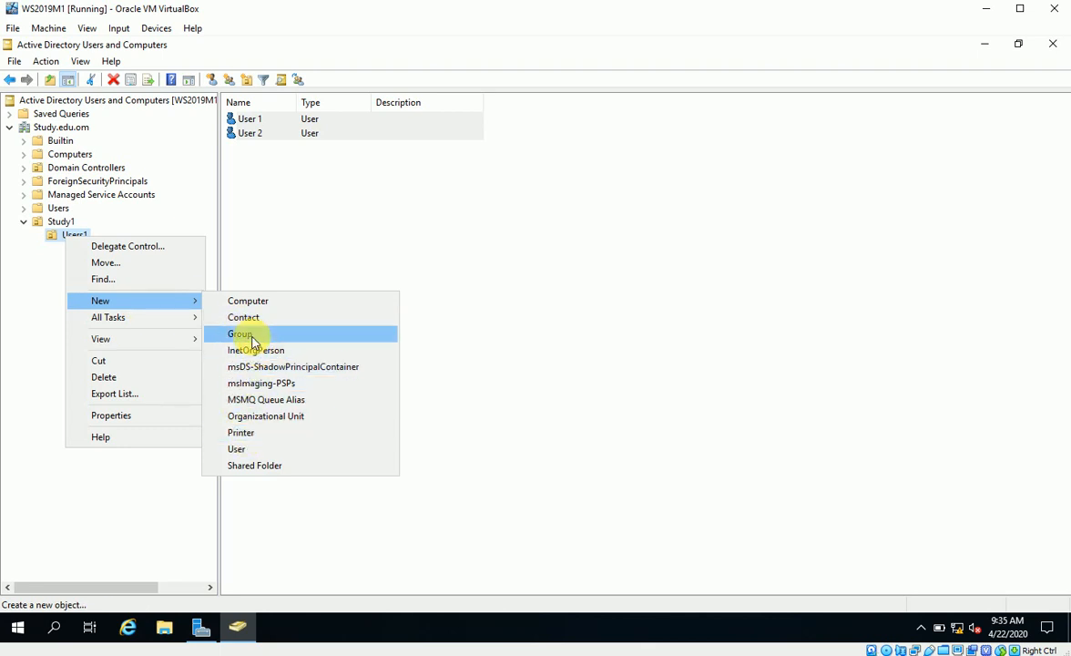
click(251, 335)
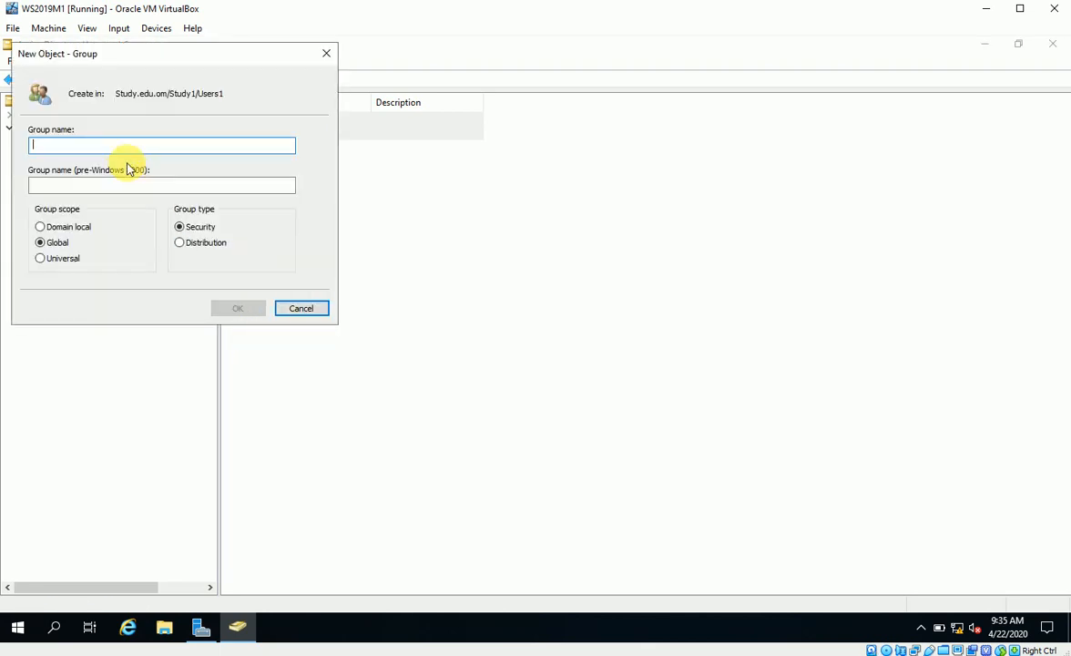
drag(144, 70, 581, 169)
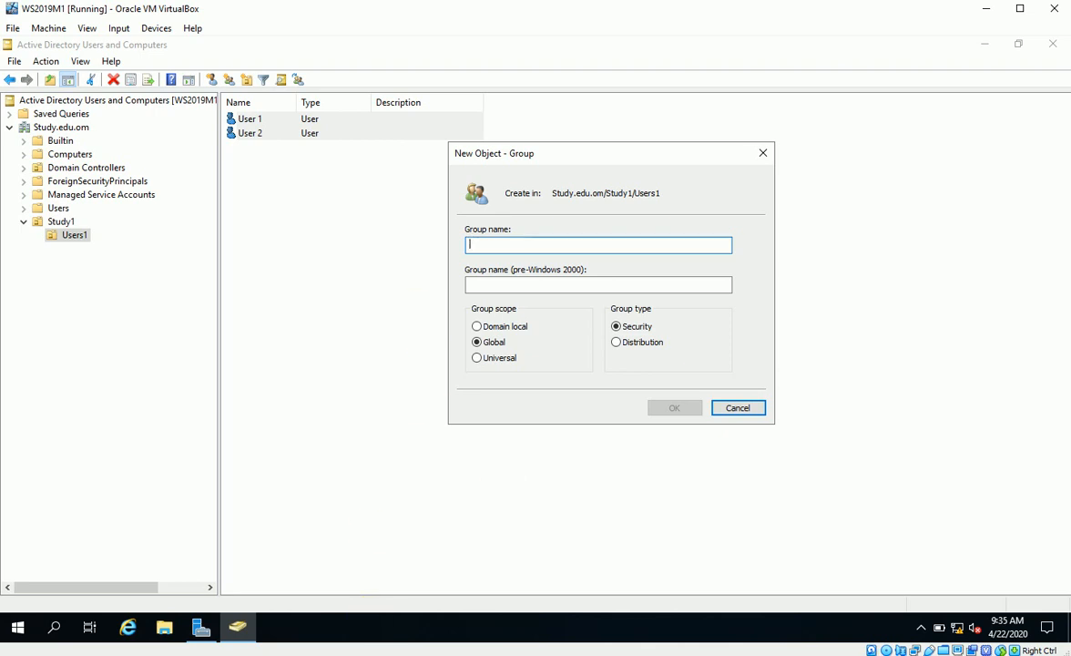
text(Study 1Users)
key(Tab)
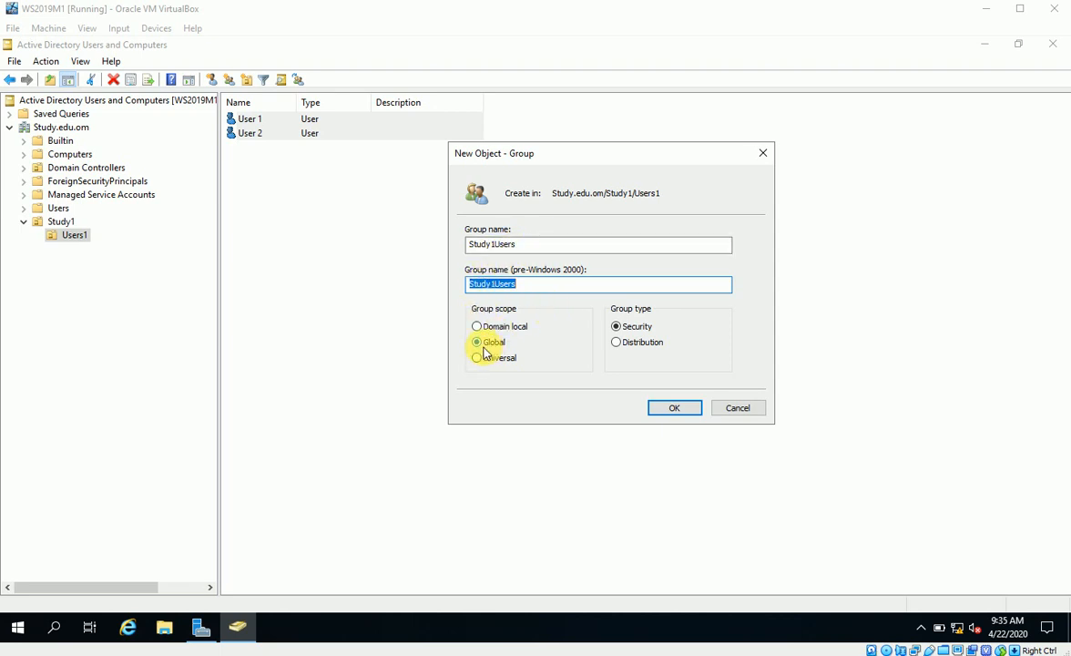
click(668, 408)
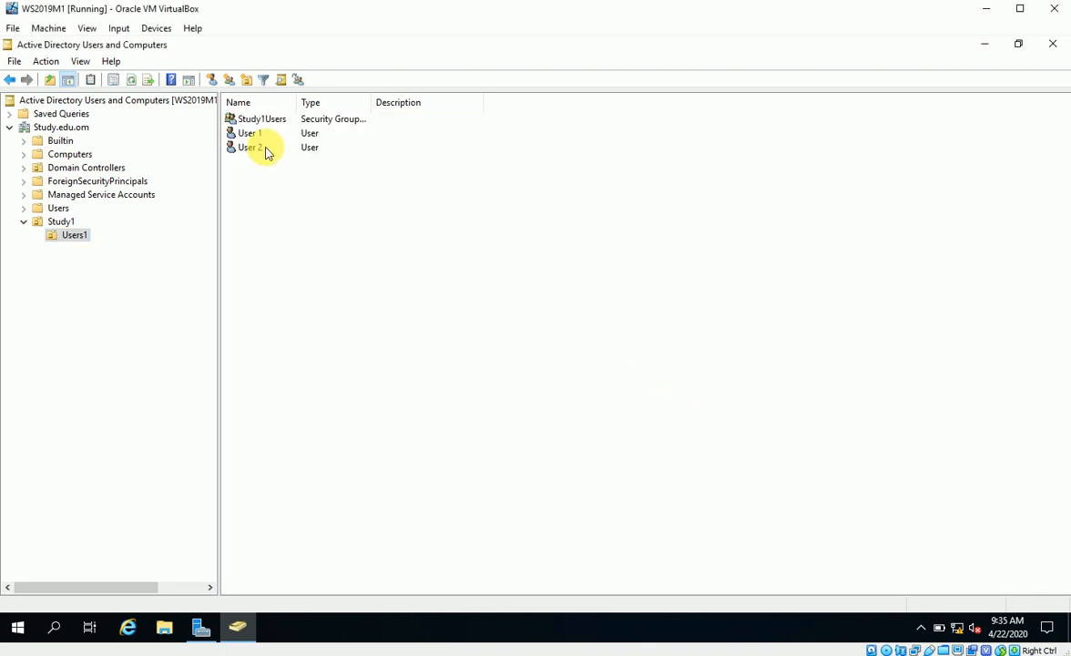
drag(251, 191, 250, 133)
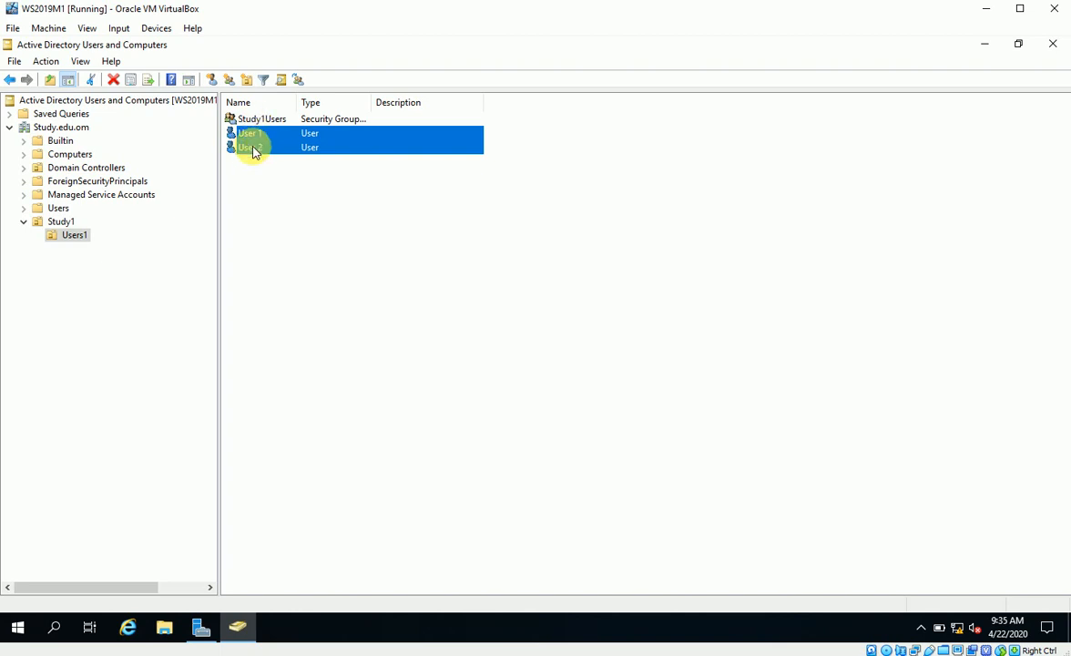
Add User 1 and User 2 to Study1Users and confirm the success notice
right_click(252, 148)
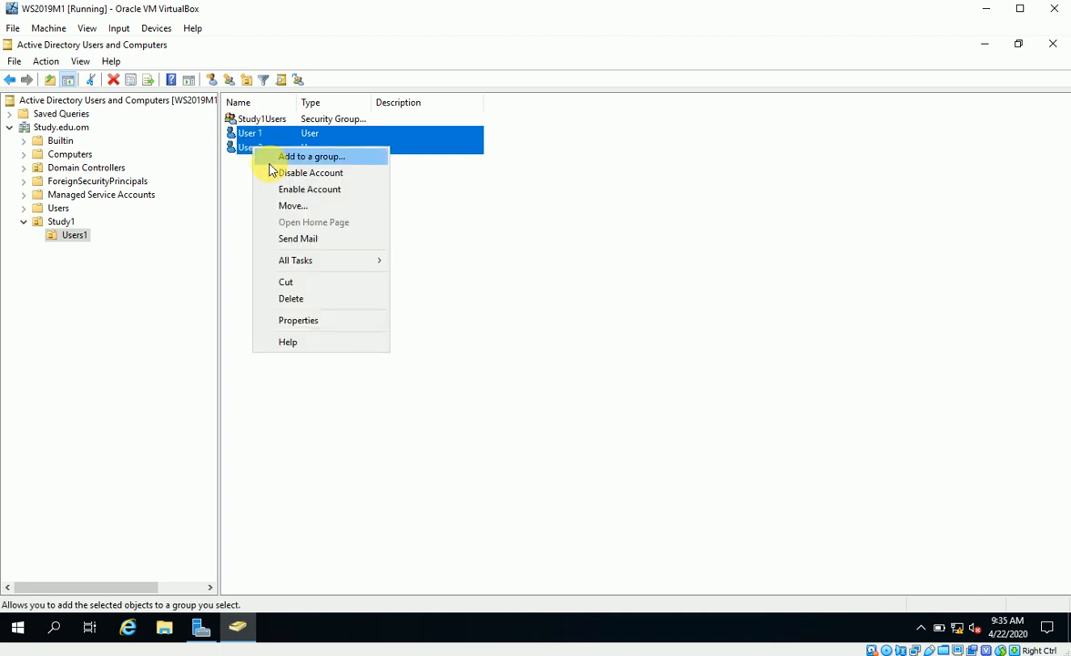
click(283, 159)
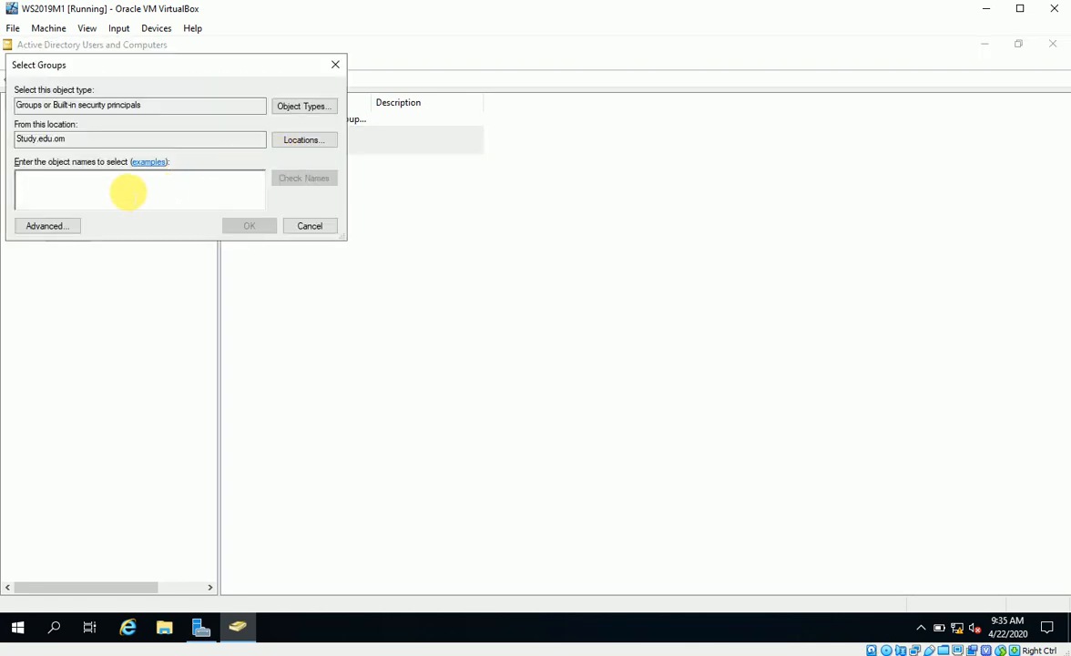
text(study)
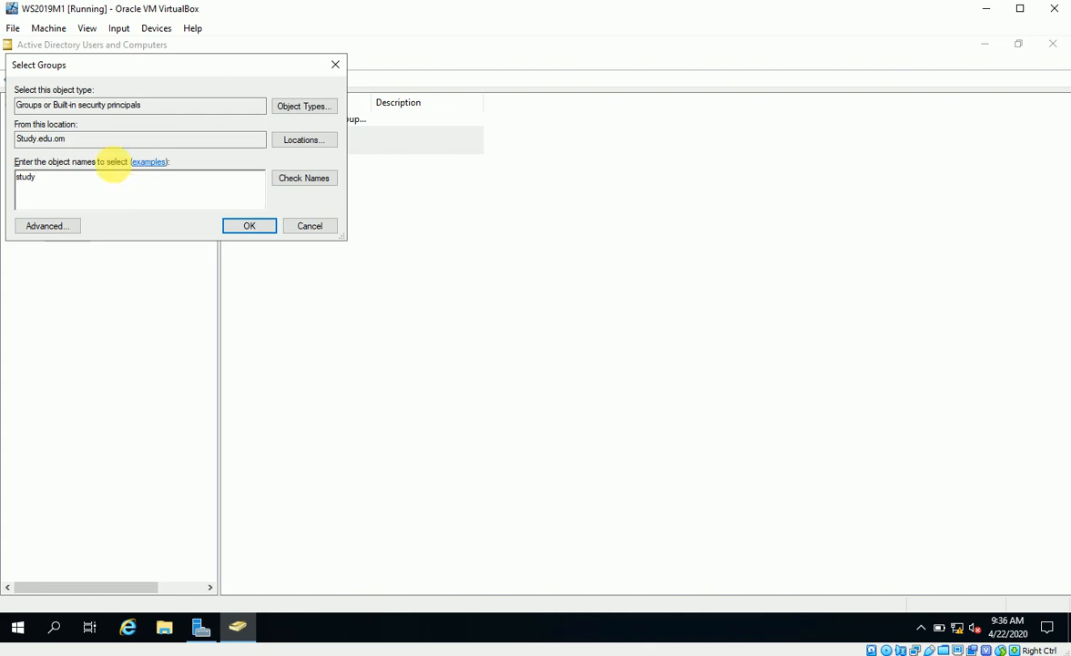
click(309, 185)
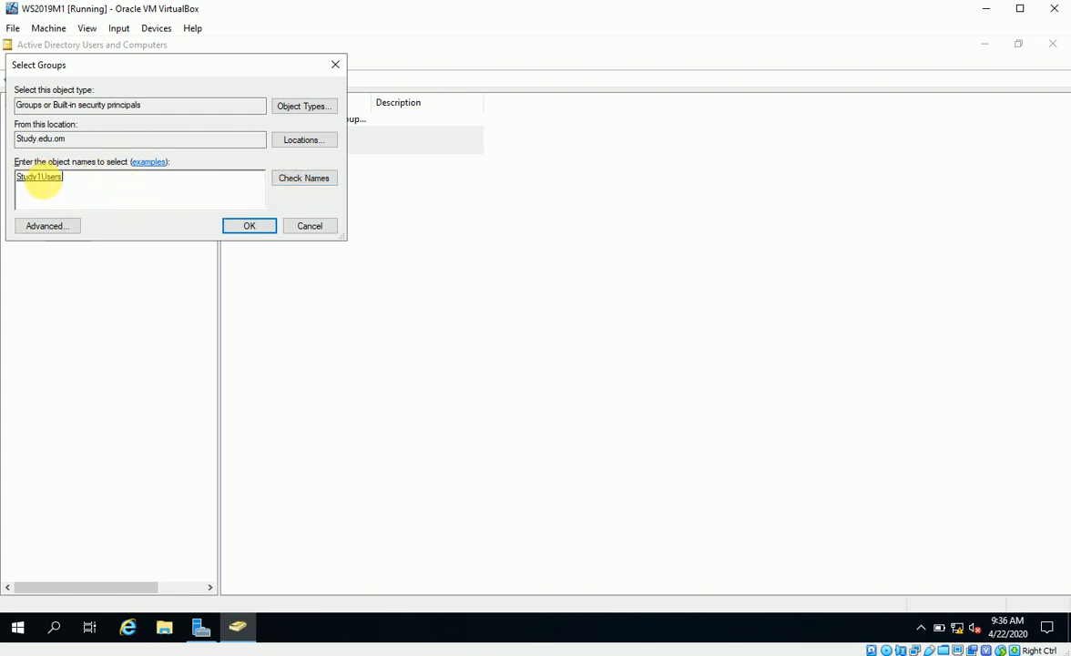
click(250, 226)
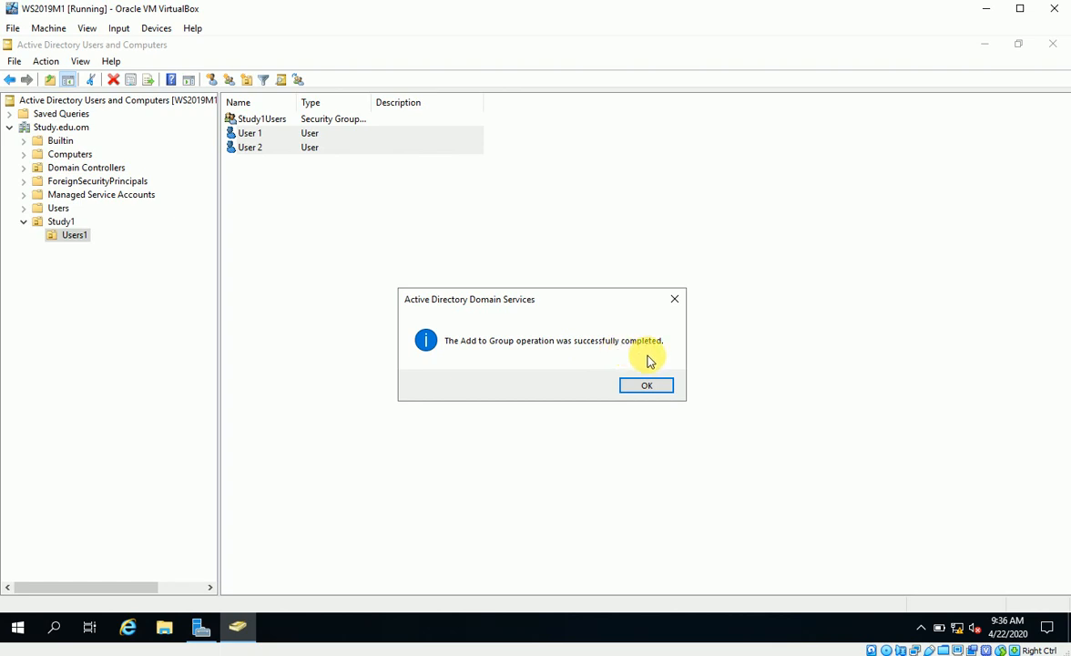
click(640, 387)
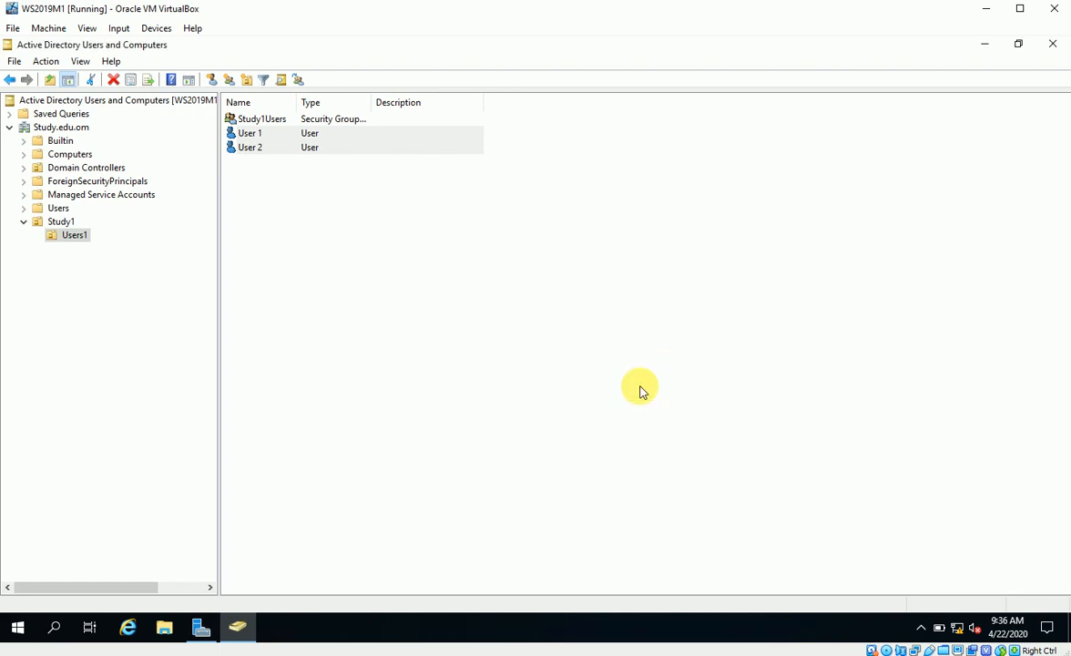
click(269, 178)
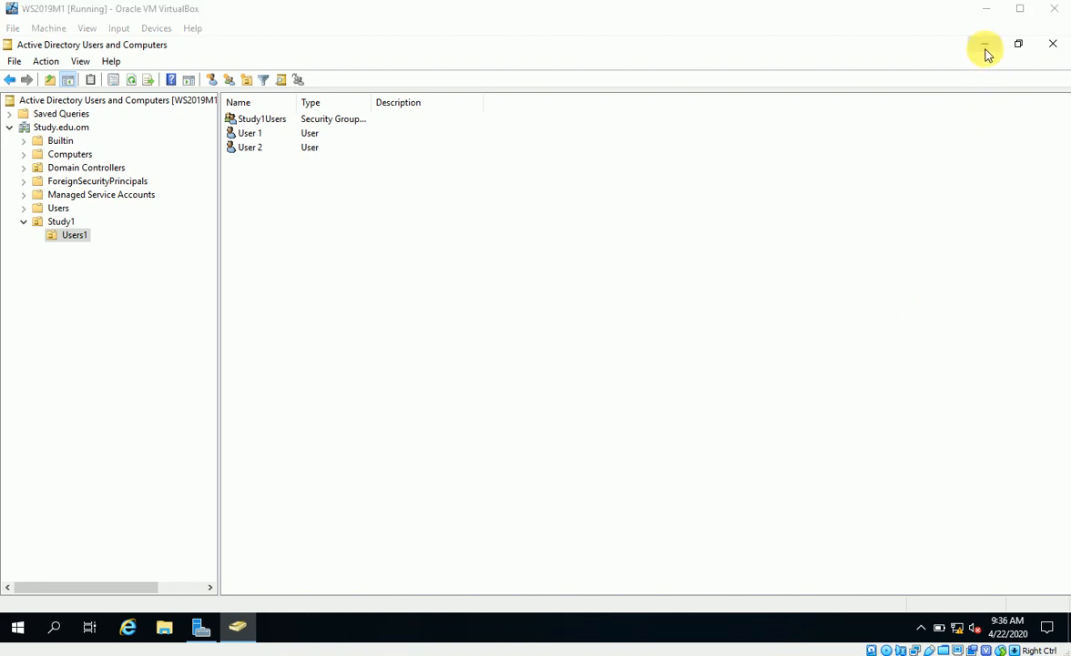
On the Windows 10 client, rerun ipconfig, which shows only autoconfigured 169.254.243.239
click(987, 11)
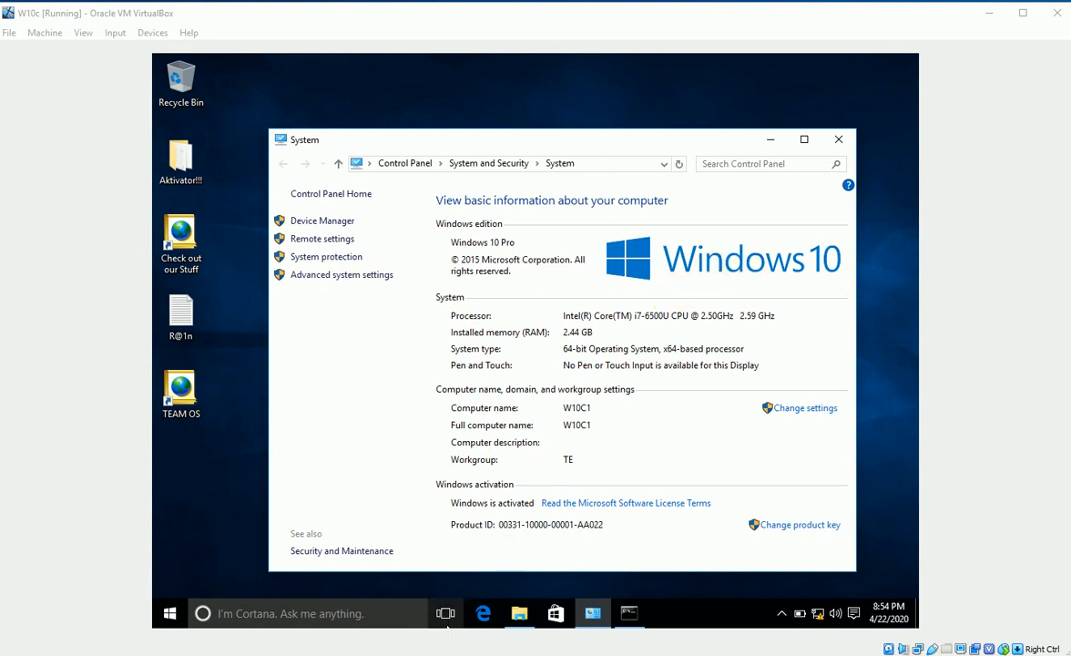
click(626, 615)
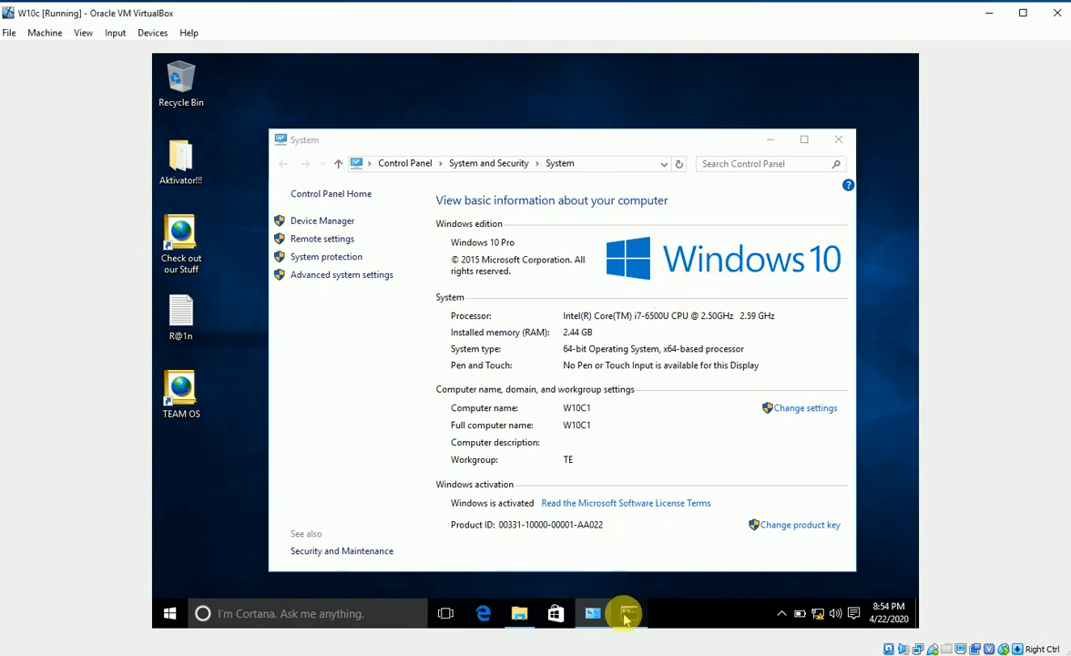
click(461, 430)
key(Up)
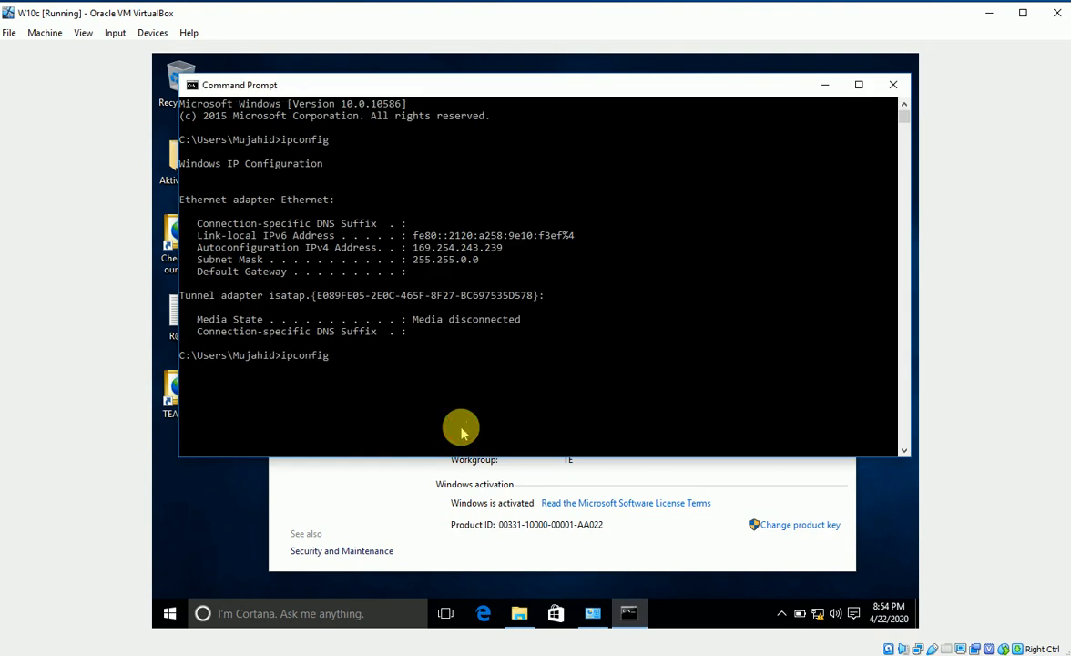
key(Return)
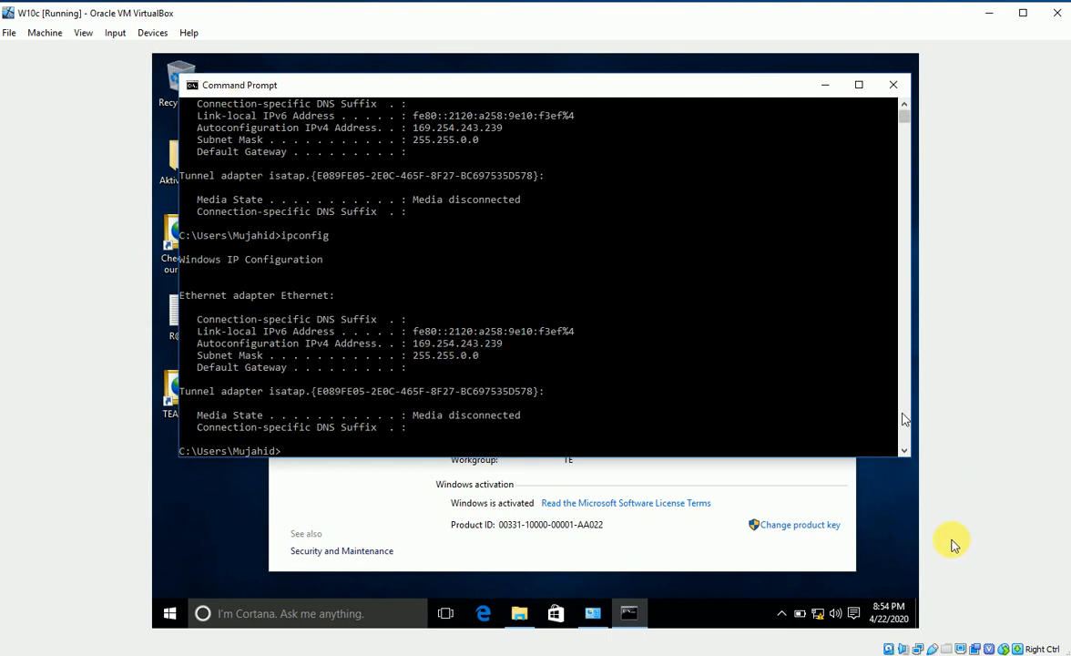
Open the Ethernet adapter's Internet Protocol Version 4 (TCP/IPv4) properties from Network and Sharing Center
right_click(817, 616)
click(806, 602)
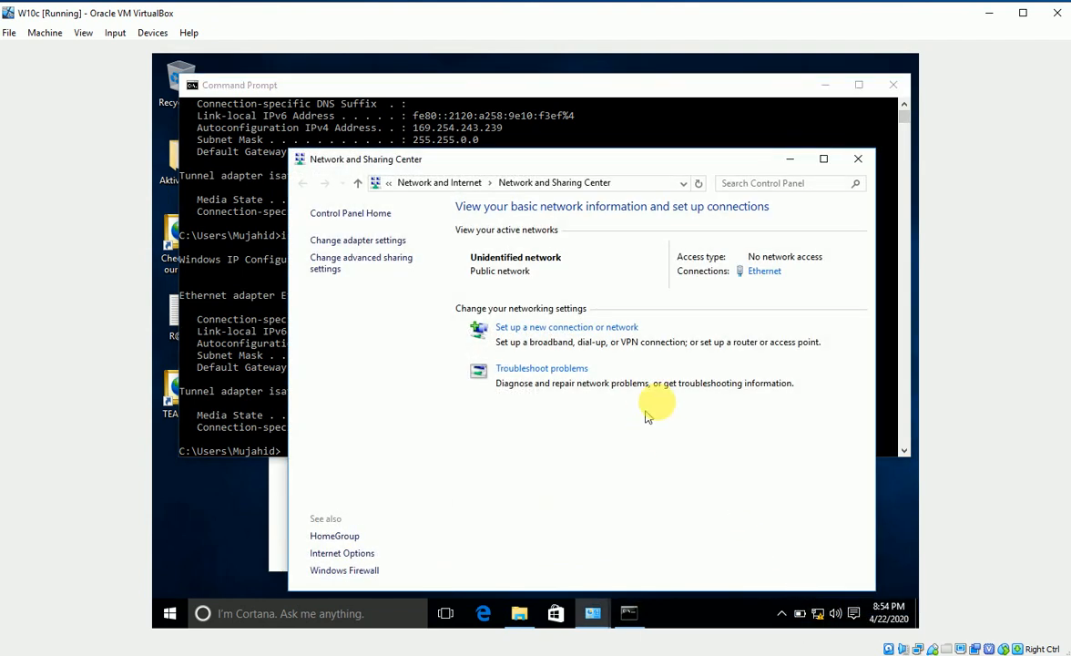
click(762, 270)
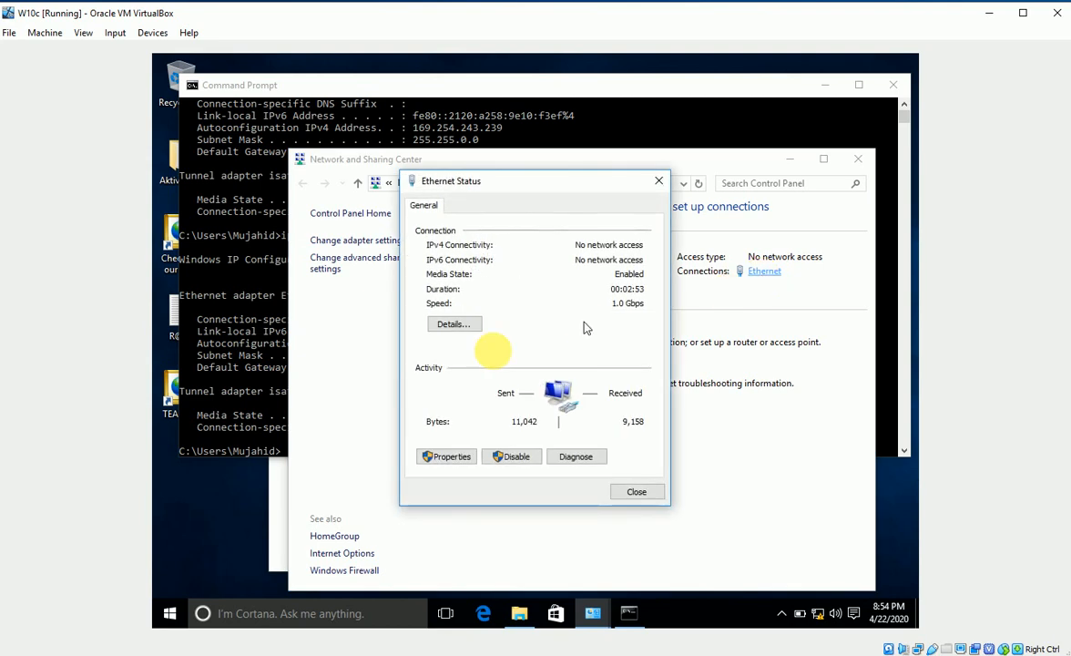
click(444, 456)
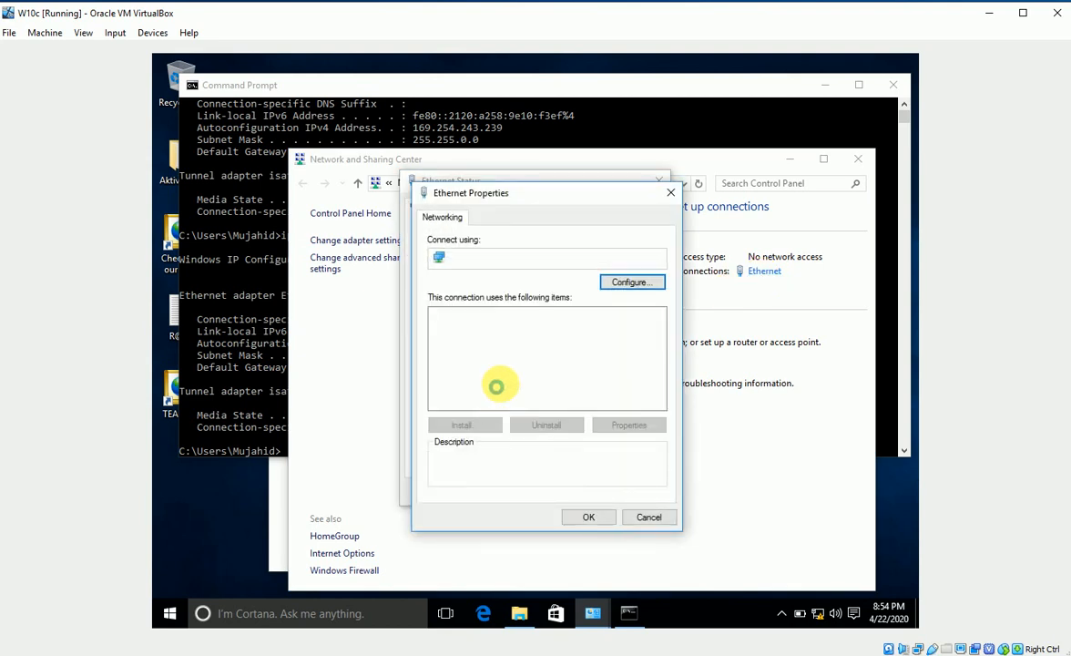
click(502, 352)
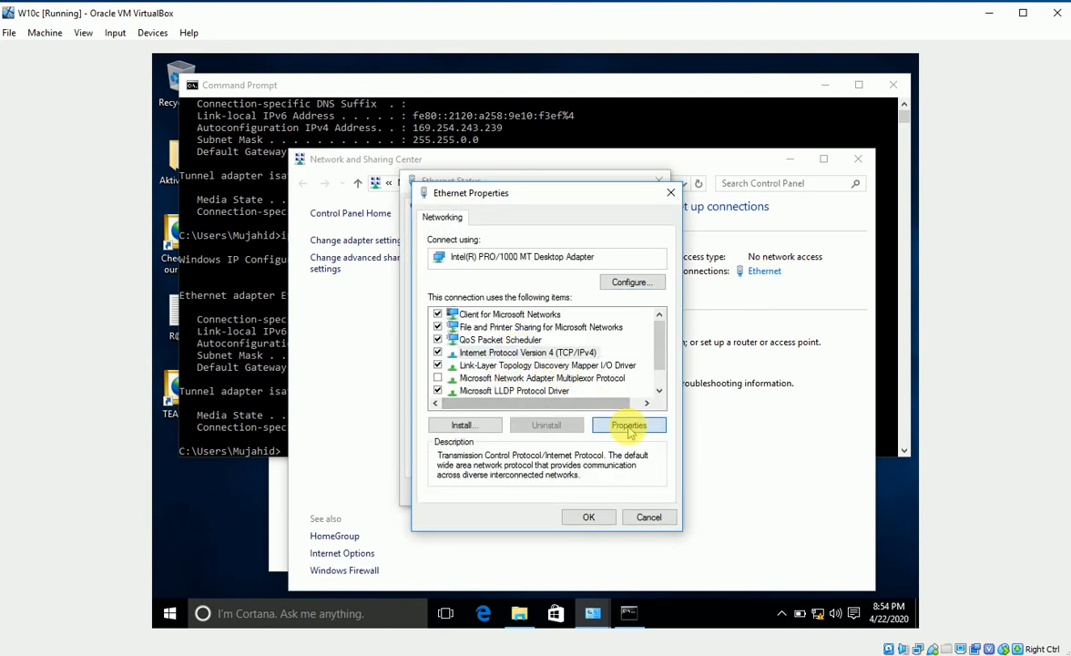
click(629, 428)
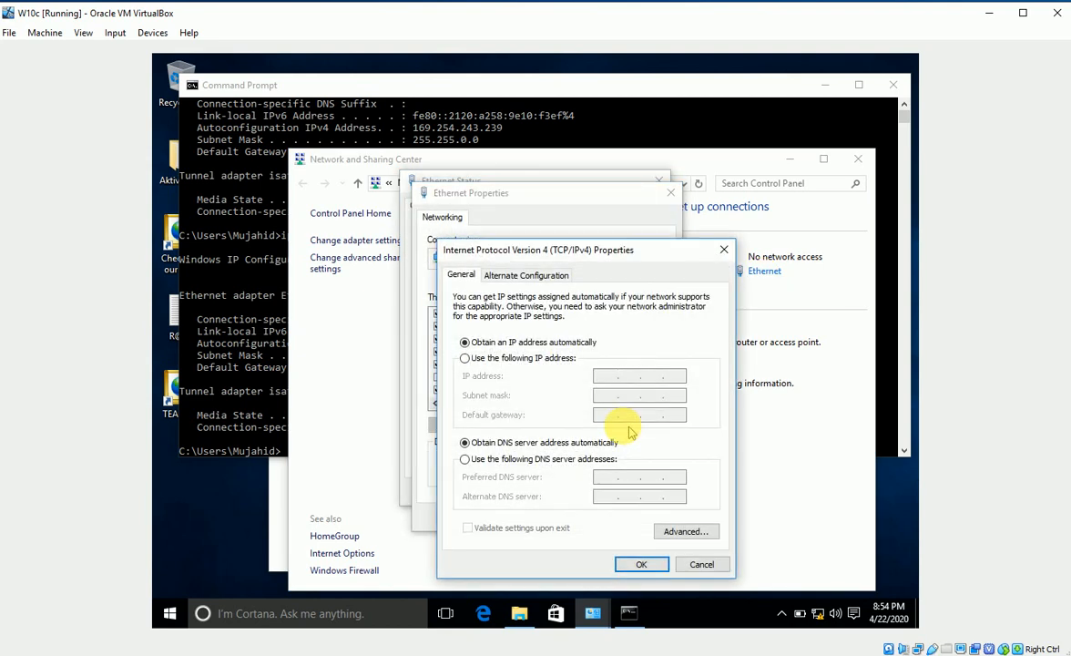
Enter static IP 192.168.1.5, mask 255.255.255.0, gateway 192.168.1.1 and DNS 192.168.1.2
click(470, 358)
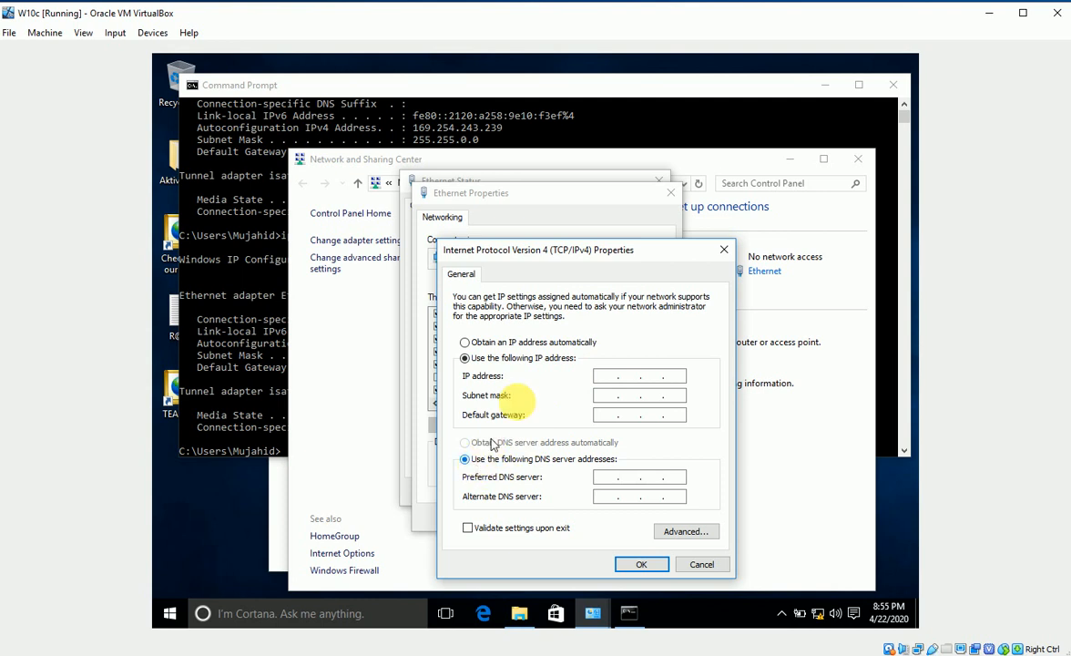
click(602, 374)
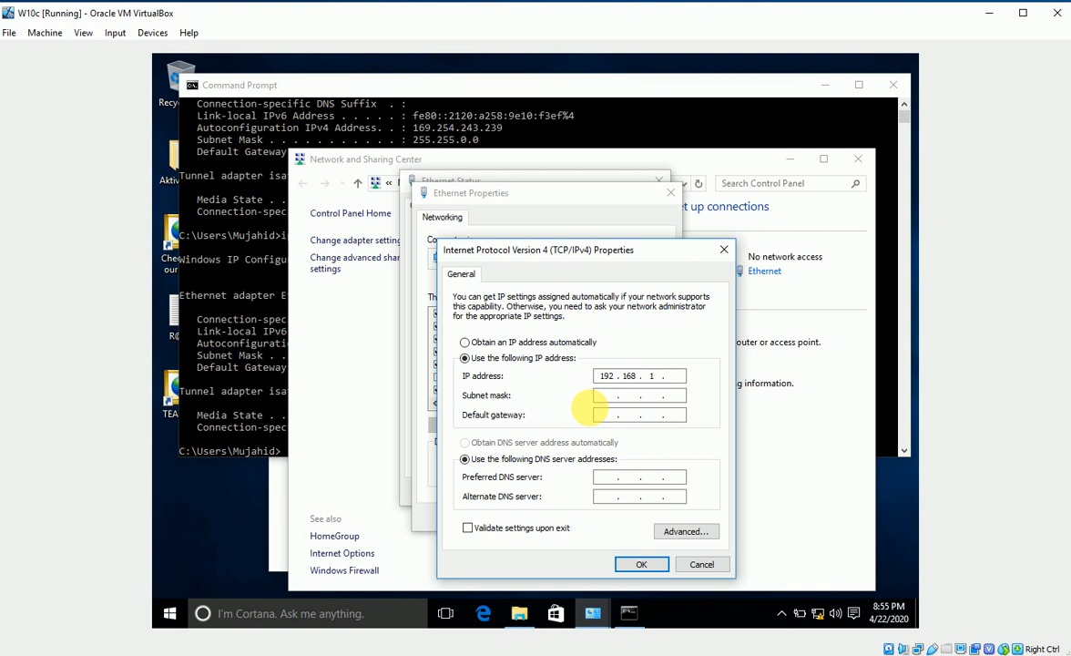
key(Tab)
key(Tab)
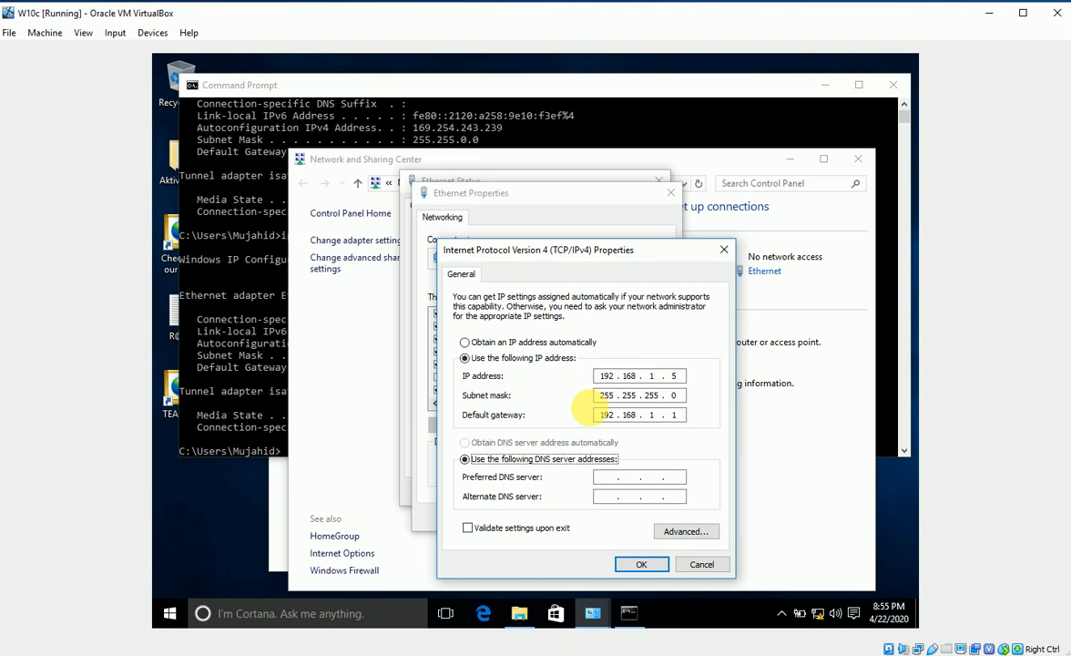
click(603, 479)
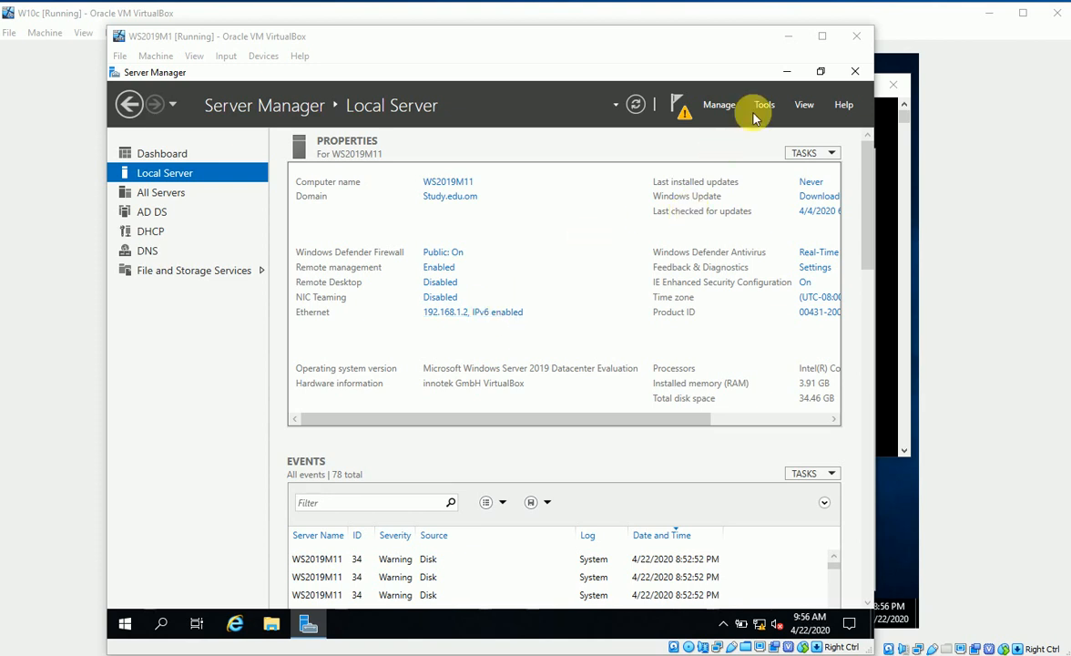
click(788, 36)
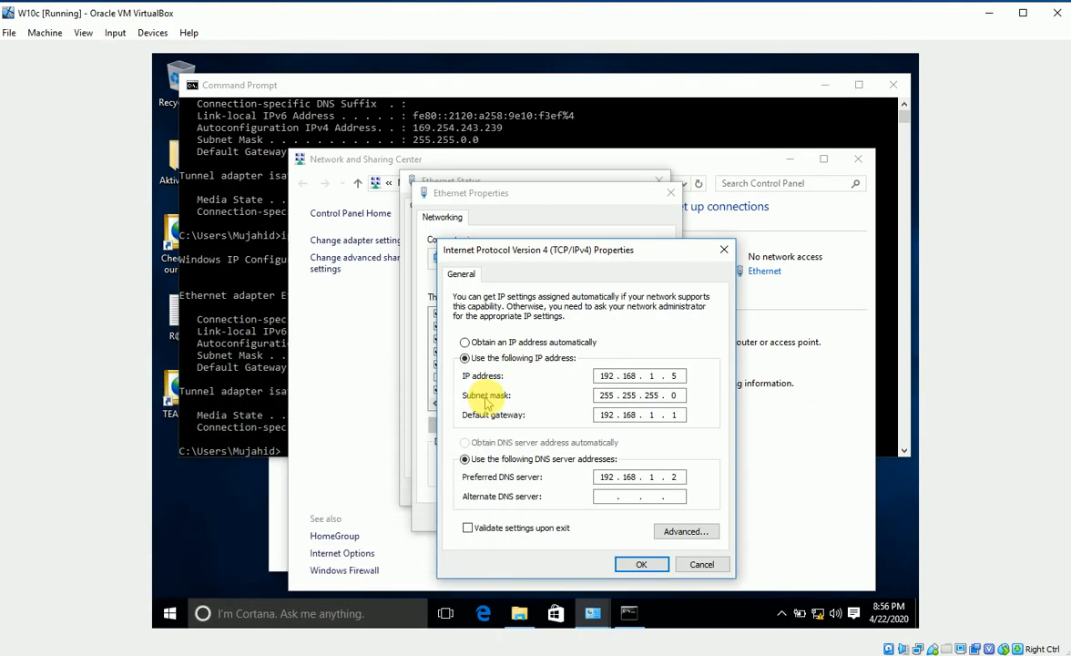
Apply the static IPv4 settings and close the Ethernet properties and status windows
click(637, 564)
click(587, 518)
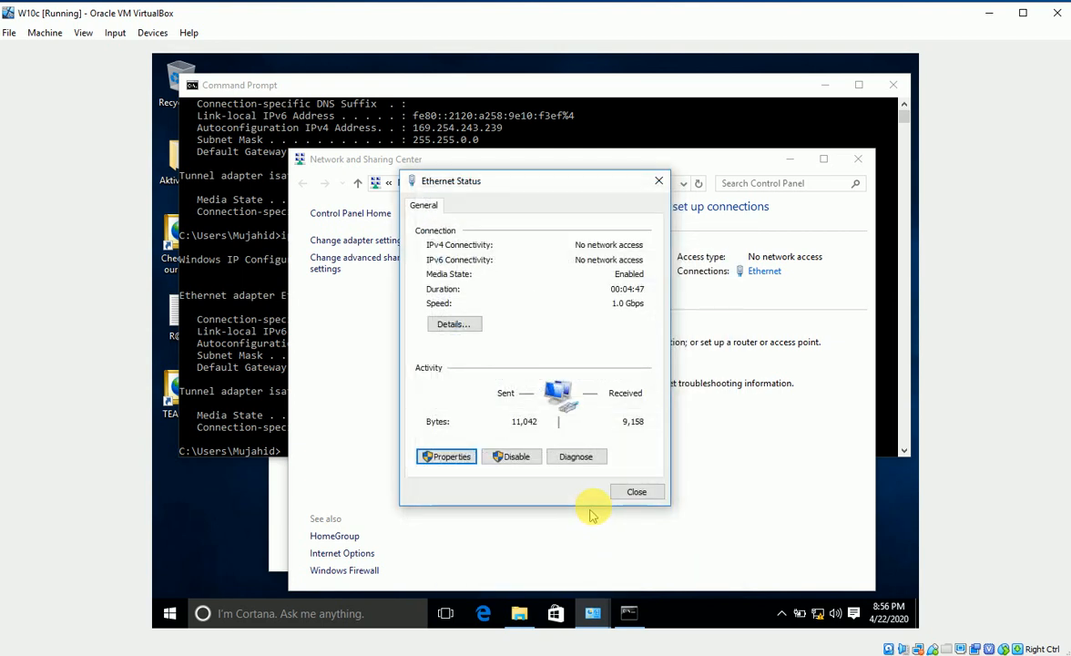
click(633, 490)
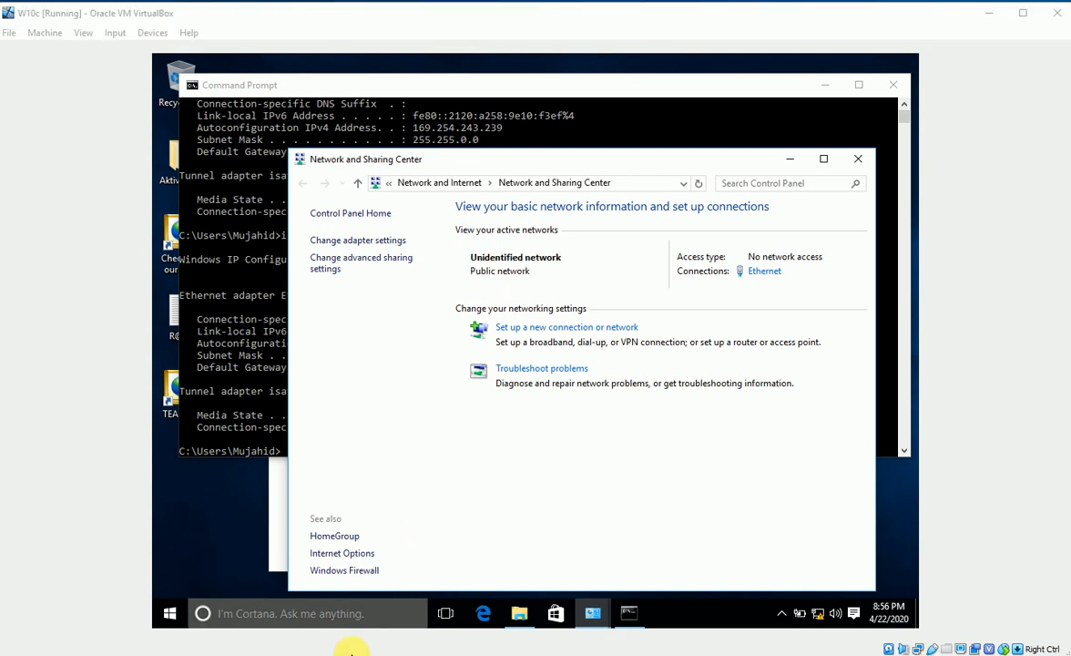
Run ipconfig and ipconfig /all to confirm 192.168.1.5, gateway 192.168.1.1, DNS 192.168.1.2
click(250, 424)
click(289, 439)
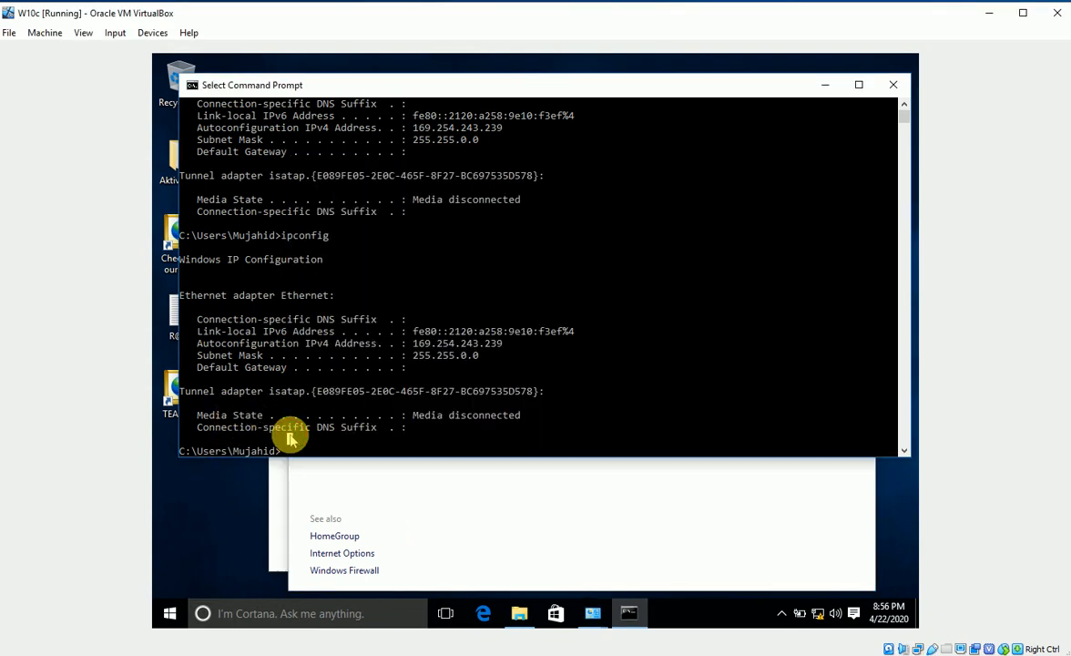
key(Up)
key(Return)
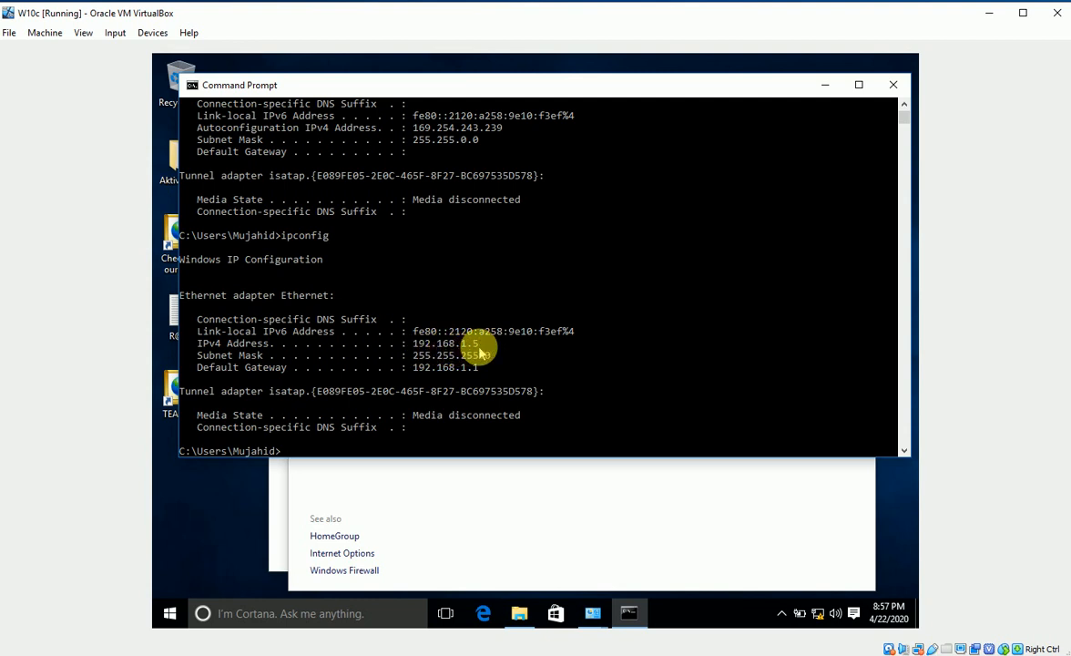
key(Up)
text(/all)
key(Return)
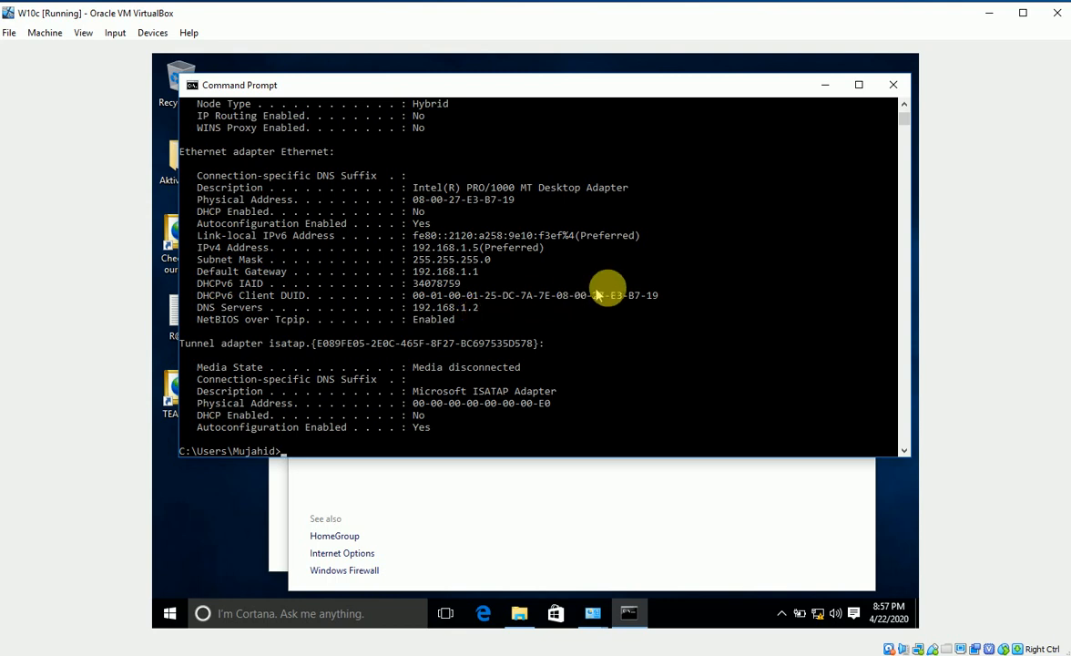
click(590, 614)
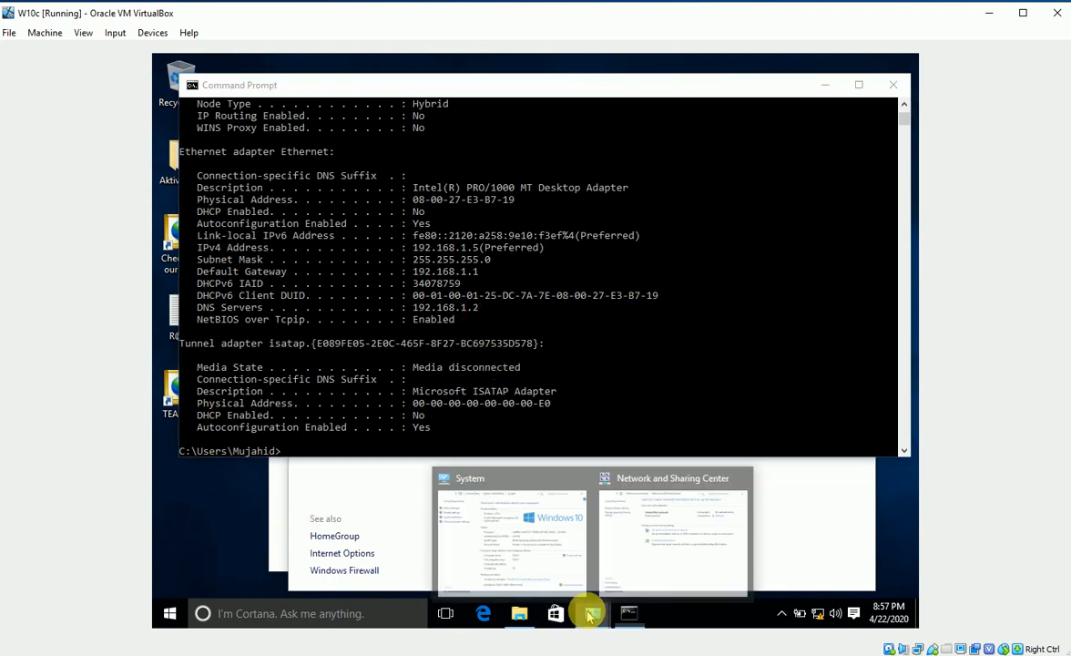
Switch W10C1's membership from workgroup to the Study.edu.om domain in System Properties
click(559, 565)
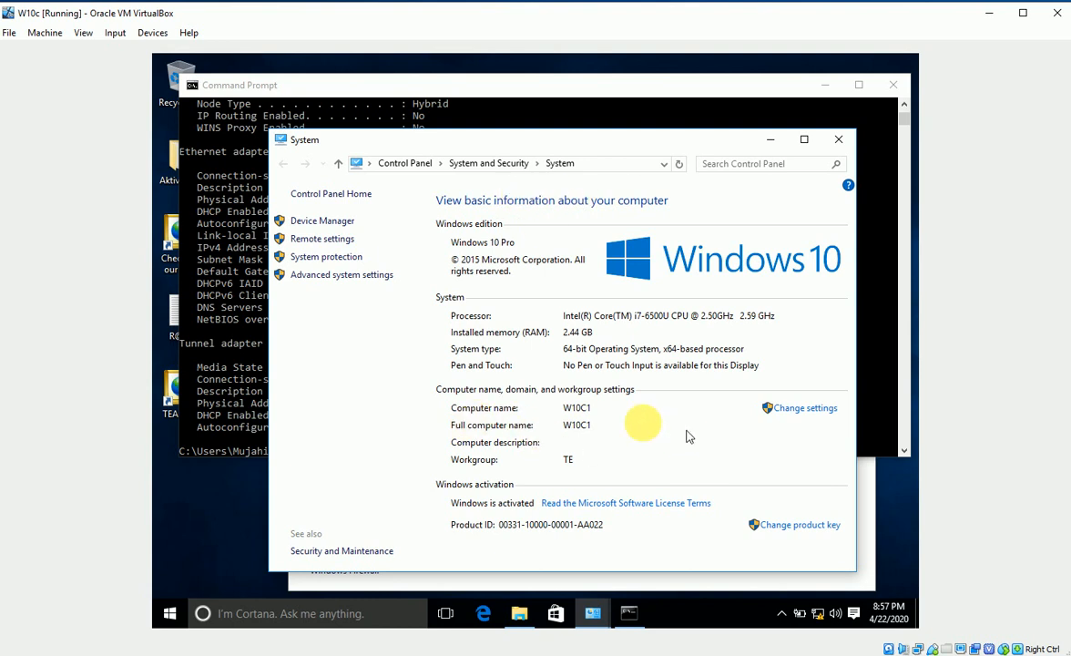
click(802, 410)
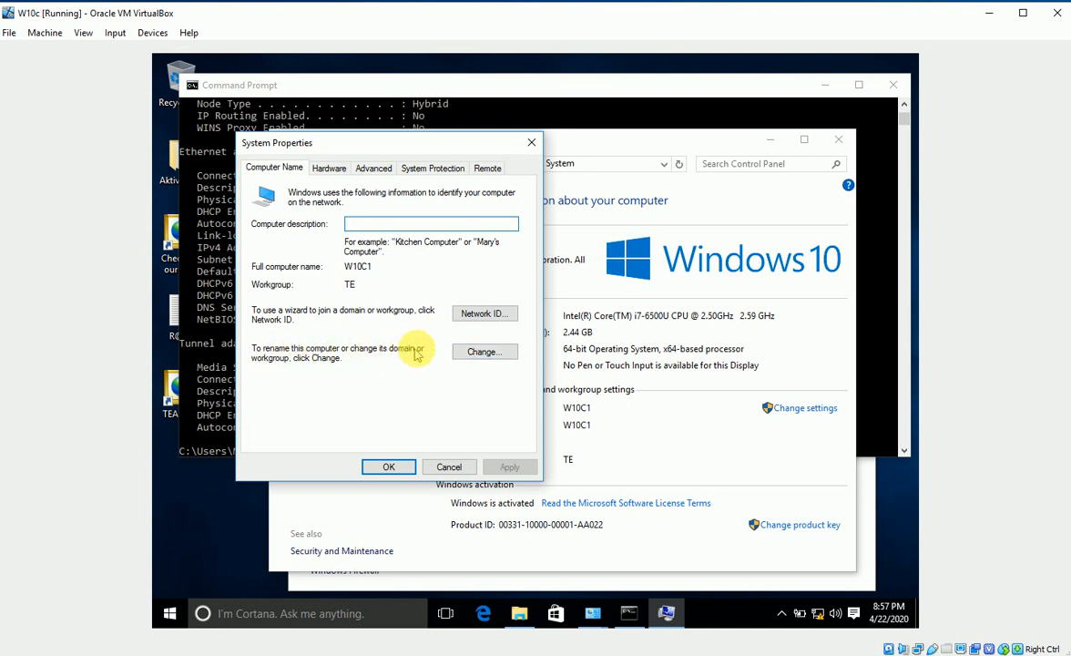
click(469, 351)
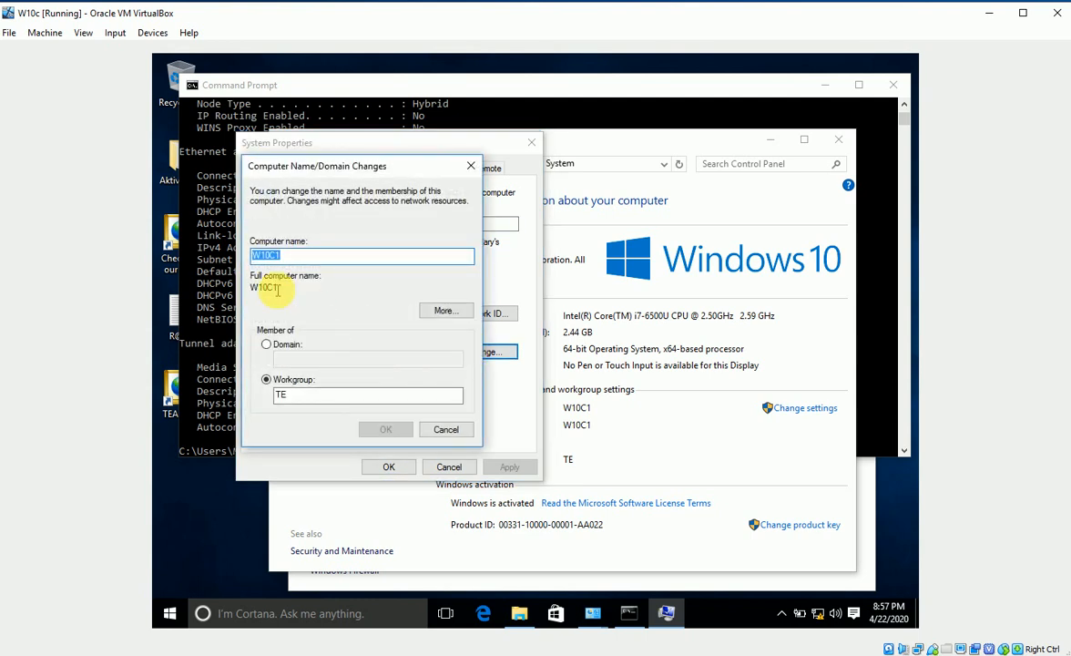
click(267, 345)
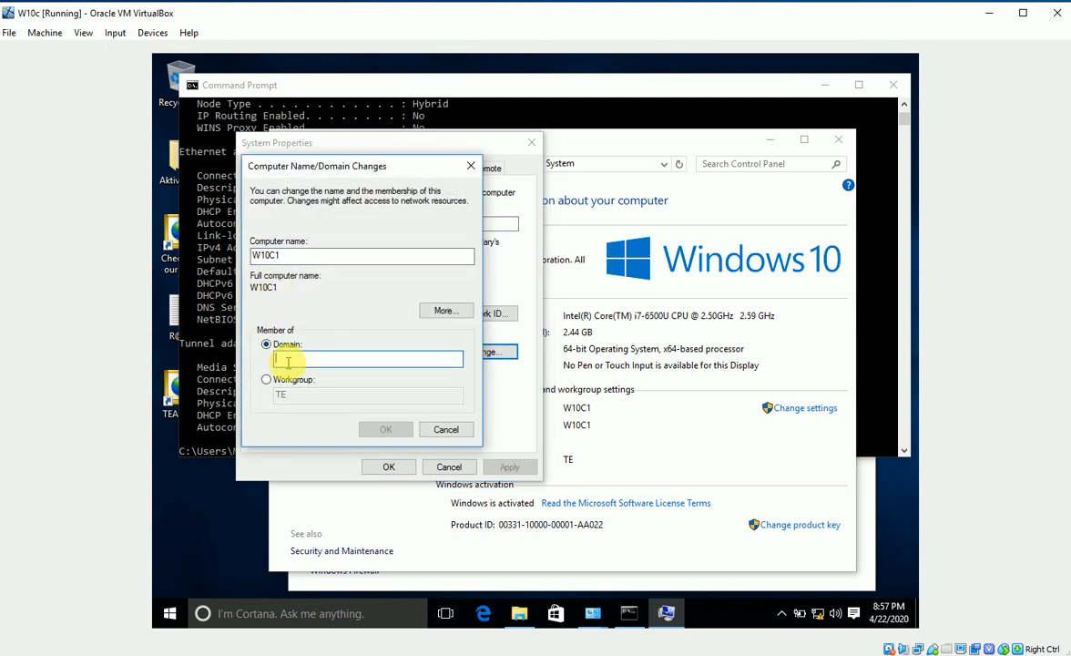
text(SI)
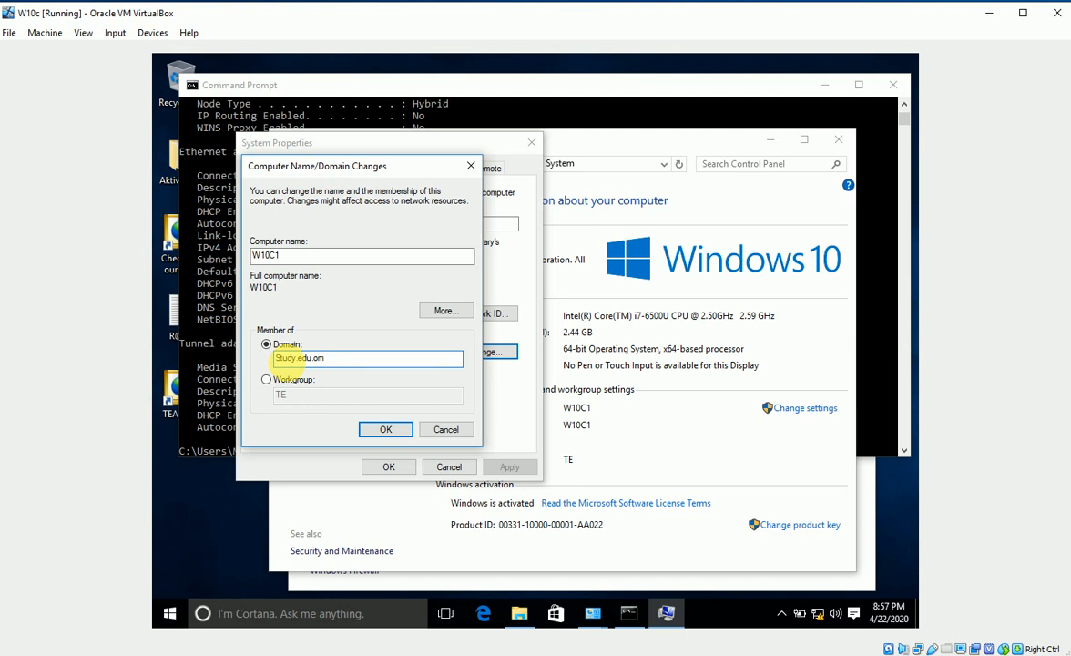
click(390, 428)
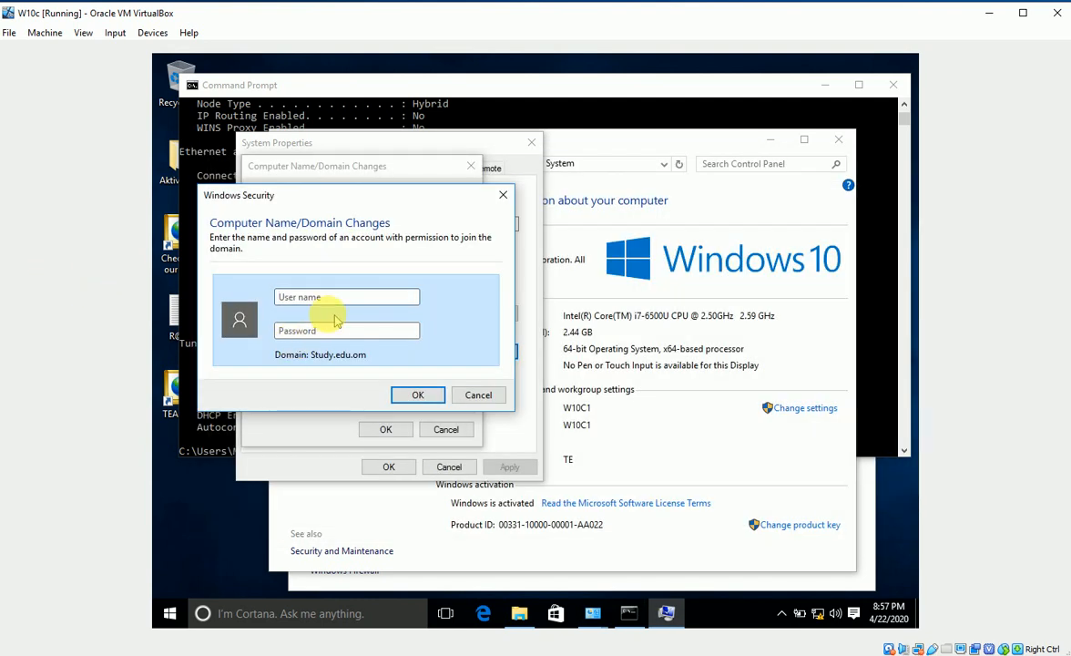
Authenticate with the domain administrator account and acknowledge the welcome and restart messages
click(320, 301)
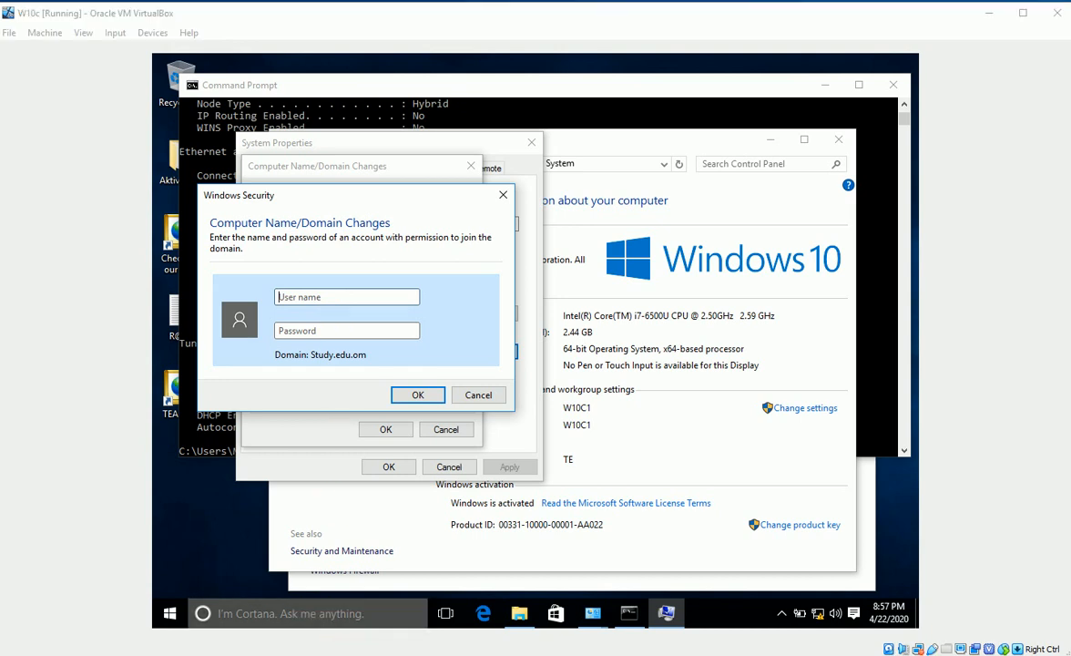
text(Administrator)
key(Tab)
text(Pa$$w0rd)
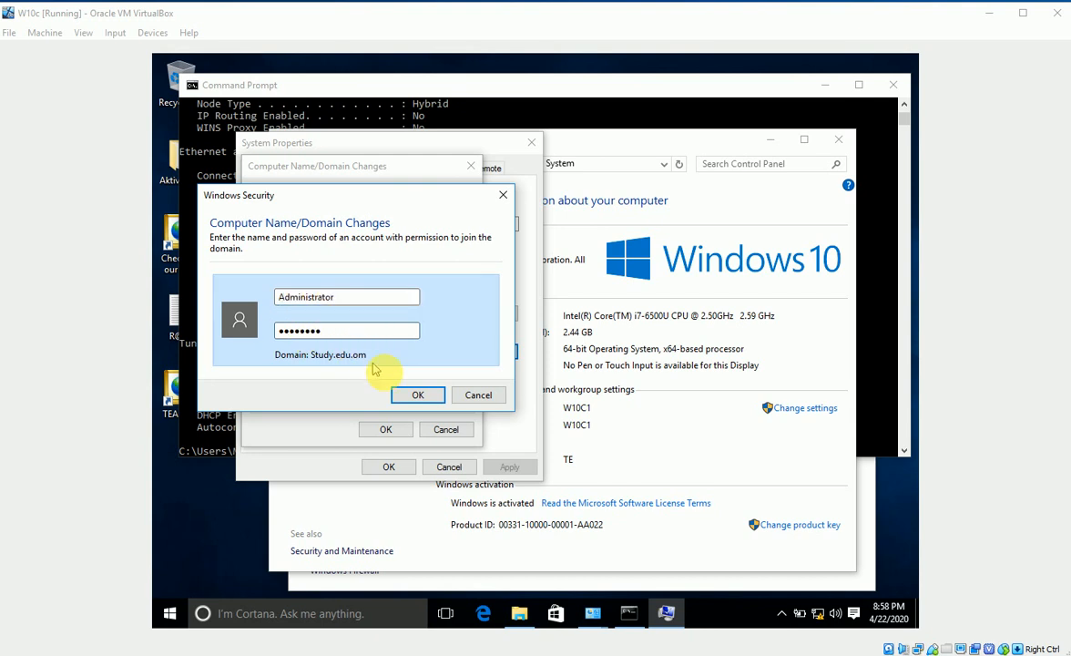
click(422, 394)
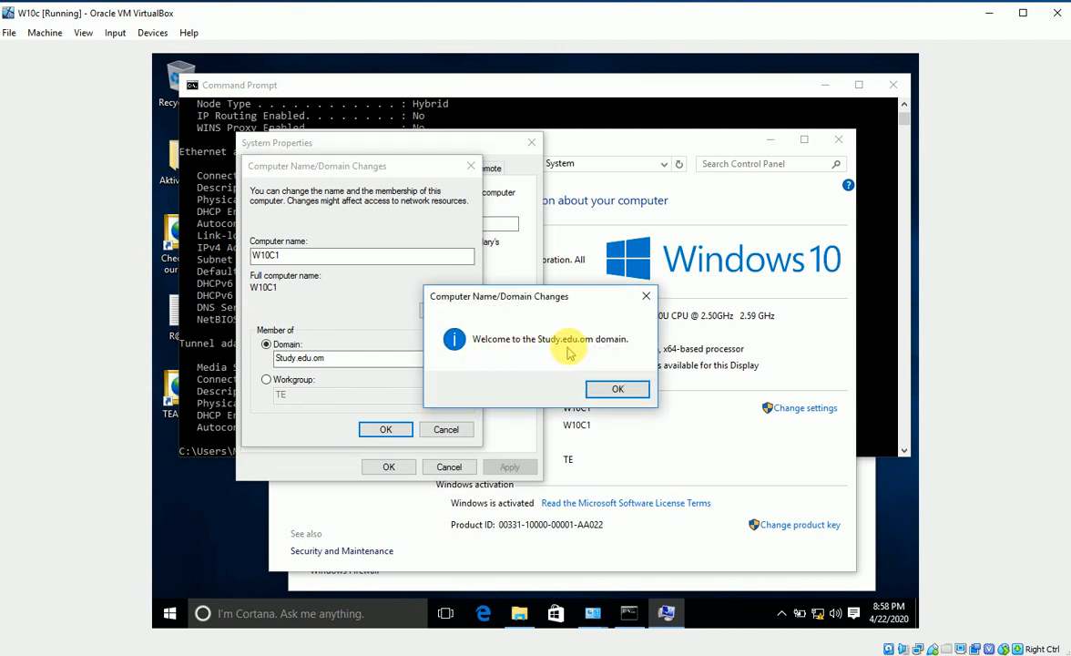
click(617, 389)
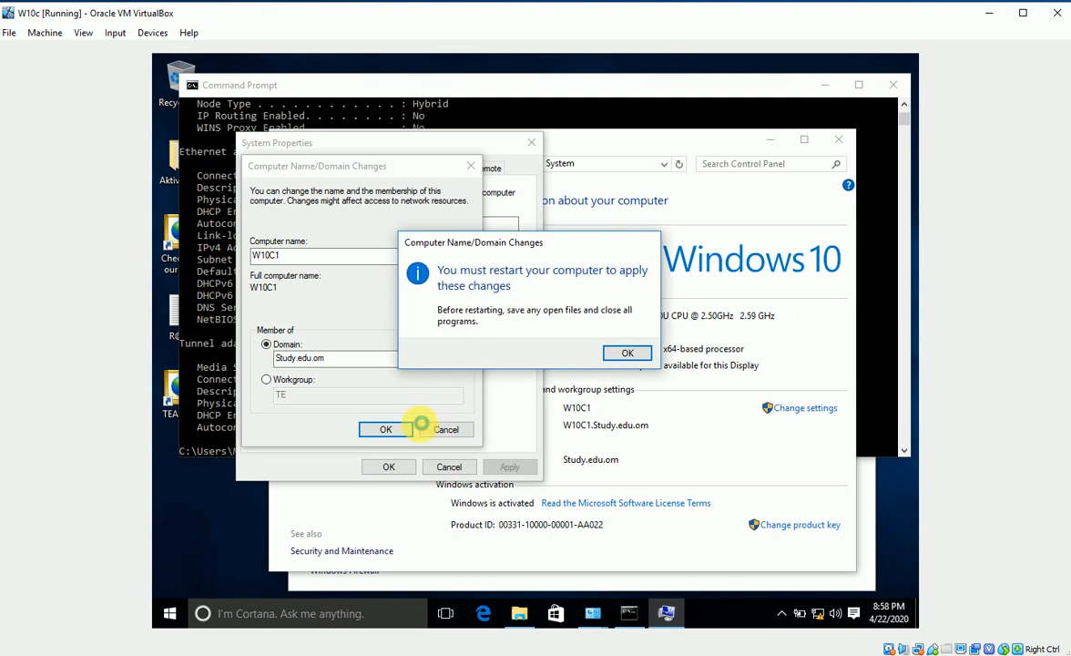
click(627, 354)
click(388, 466)
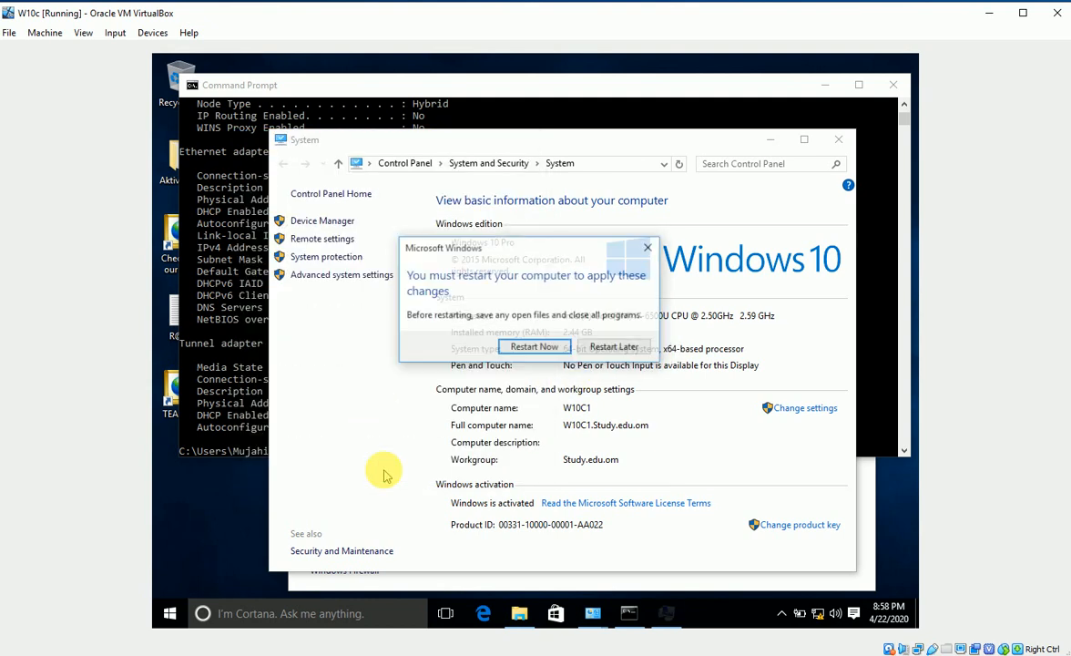
Restart the client, send Ctrl-Alt-Del, and sign in as STUDY\User1 with the domain password
click(532, 347)
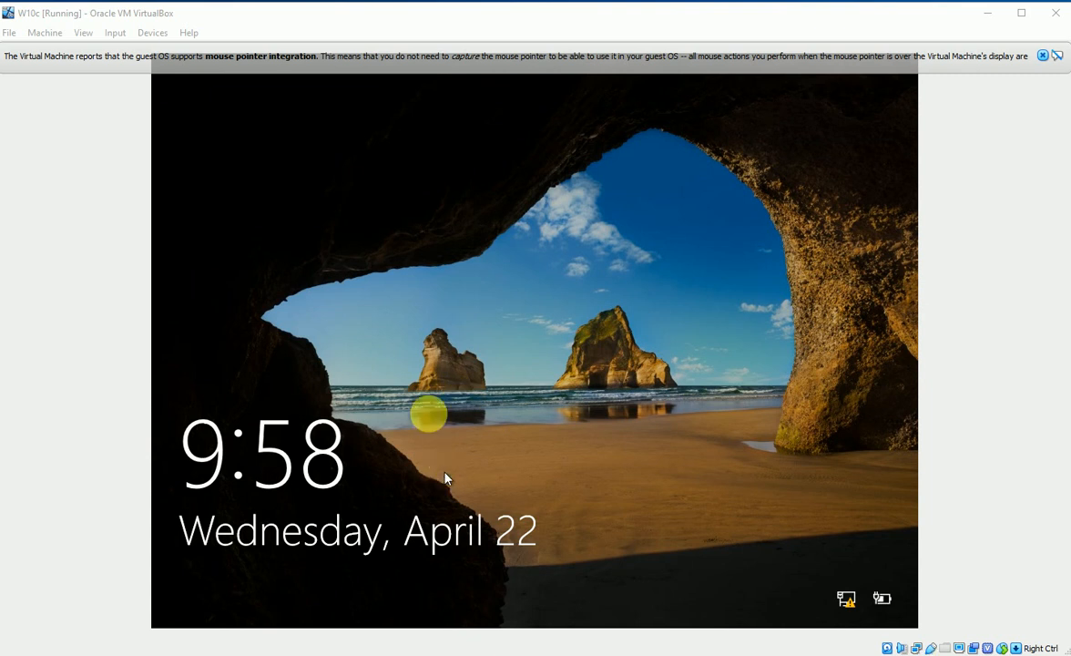
click(115, 33)
mouse_move(114, 50)
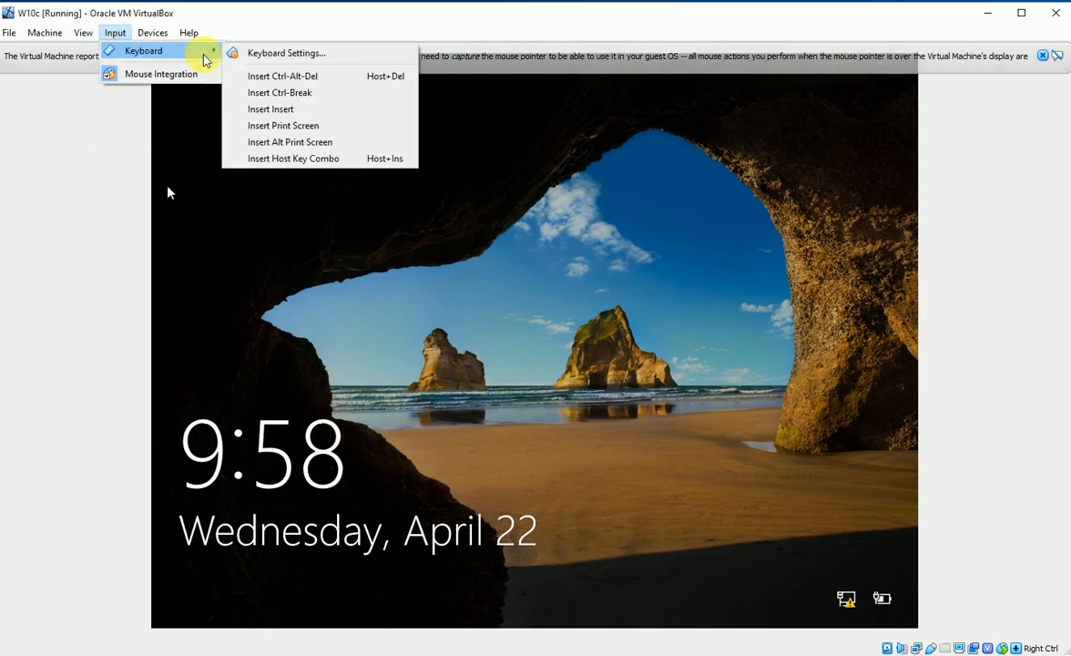
click(273, 76)
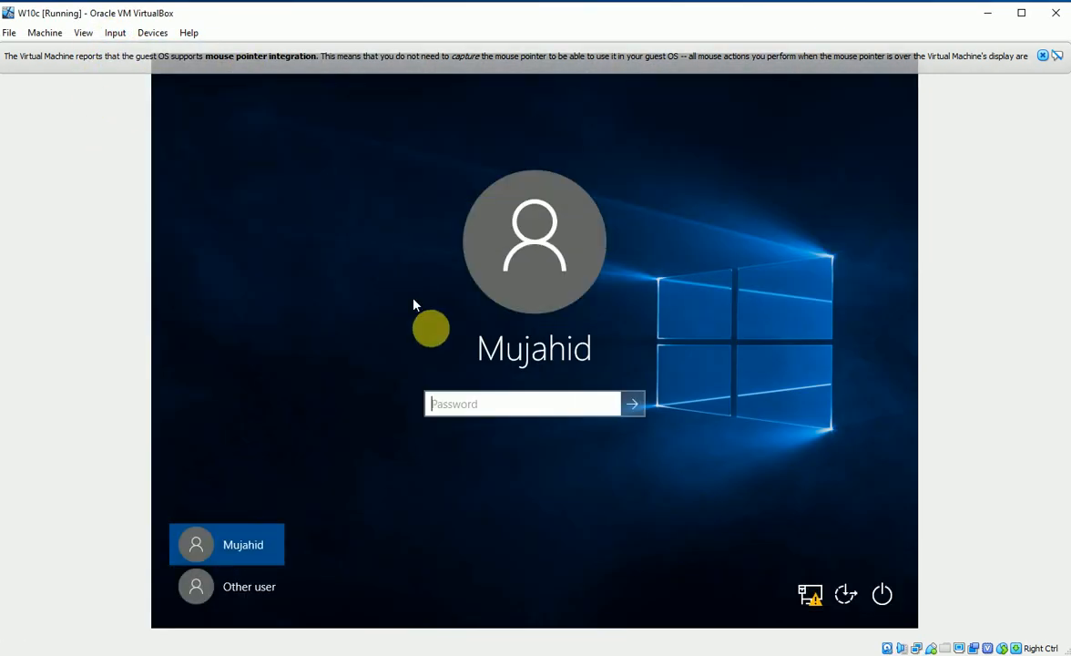
click(471, 404)
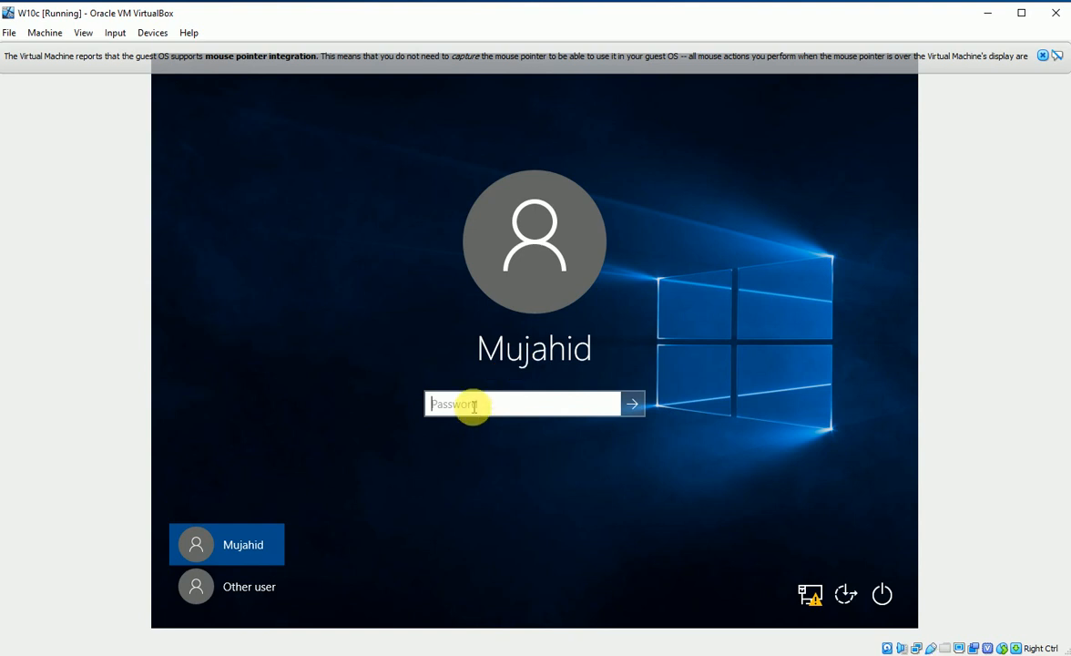
text(•••••••)
key(Return)
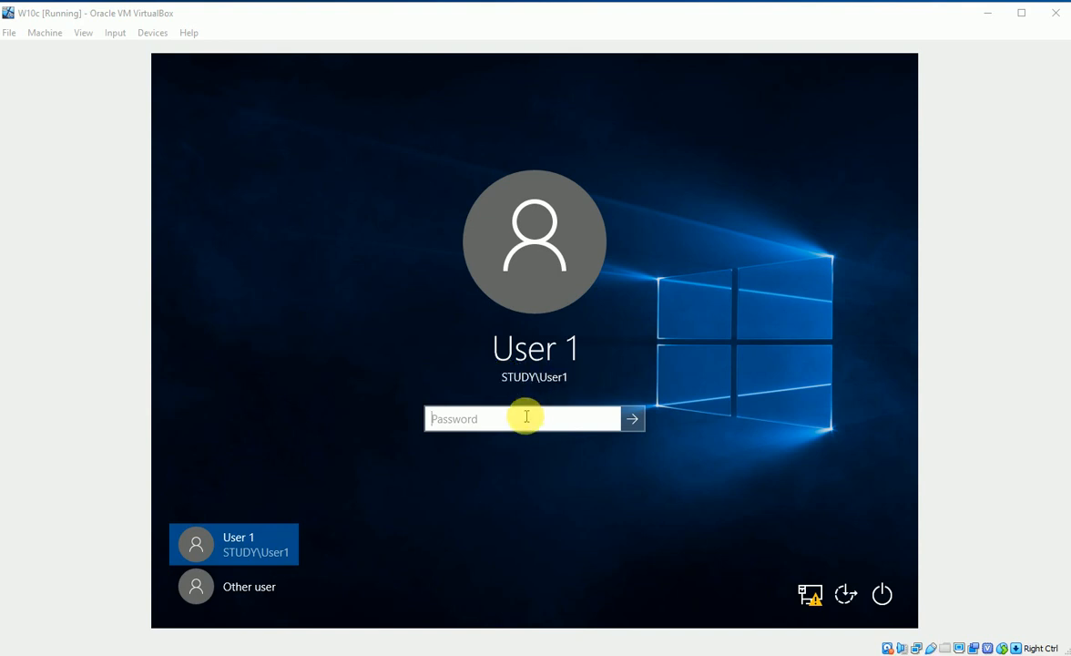
text(P)
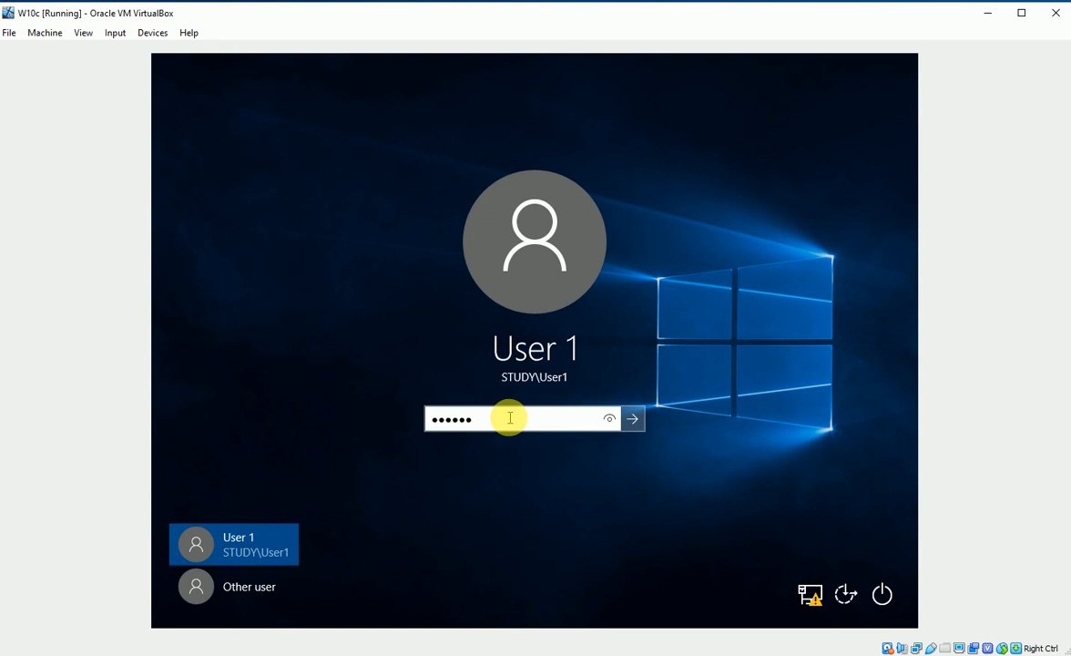
key(Return)
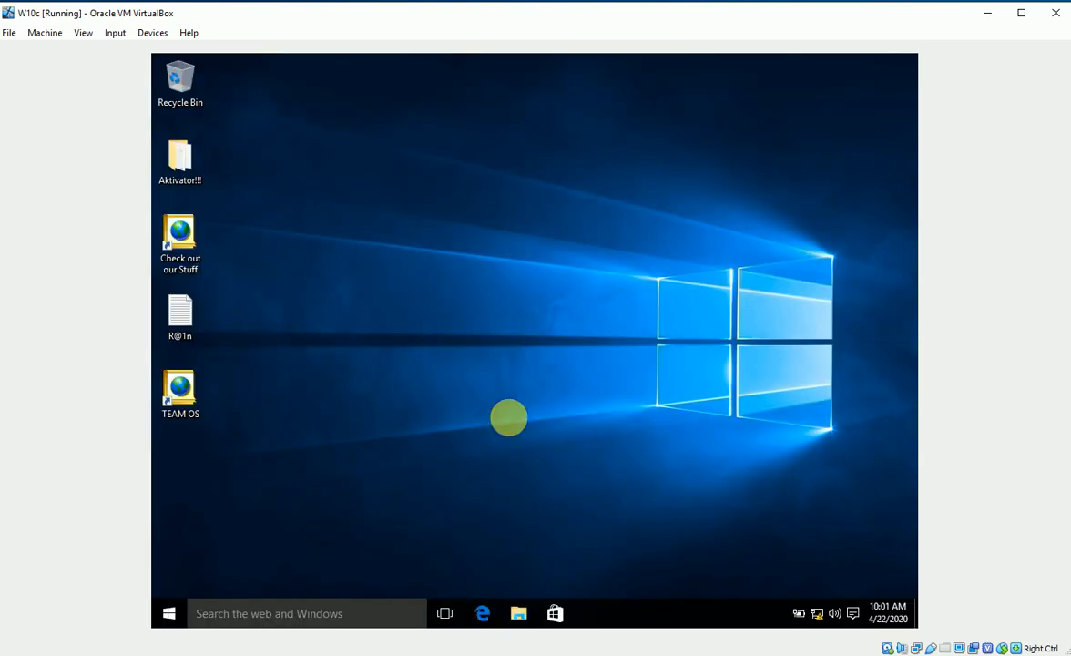
Open File Explorer and bring up This PC's system properties
click(519, 612)
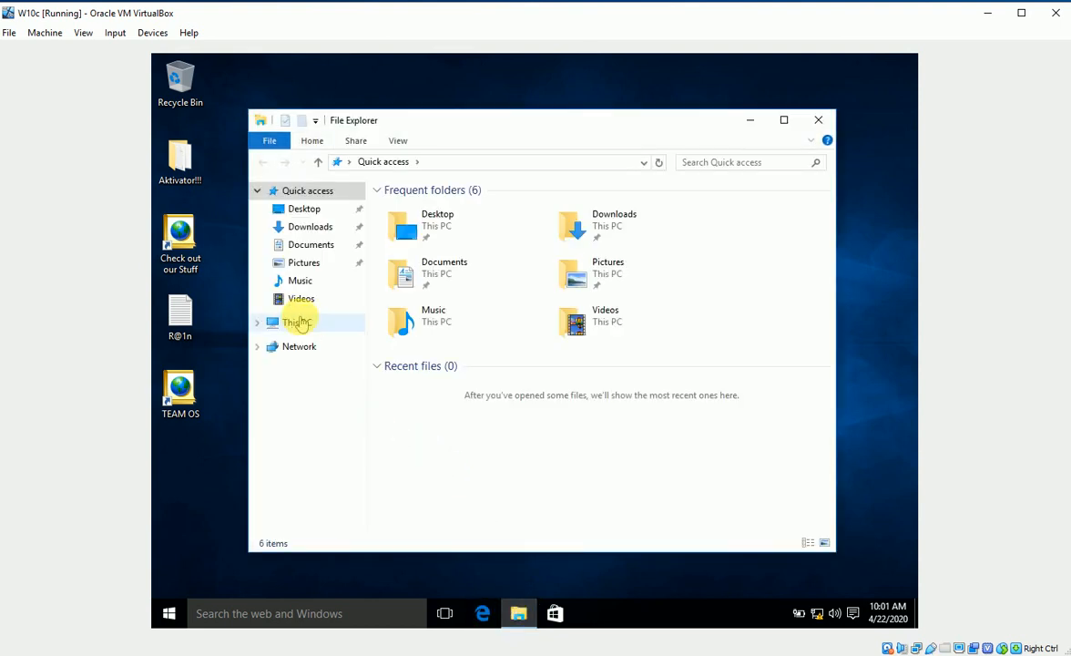
click(299, 322)
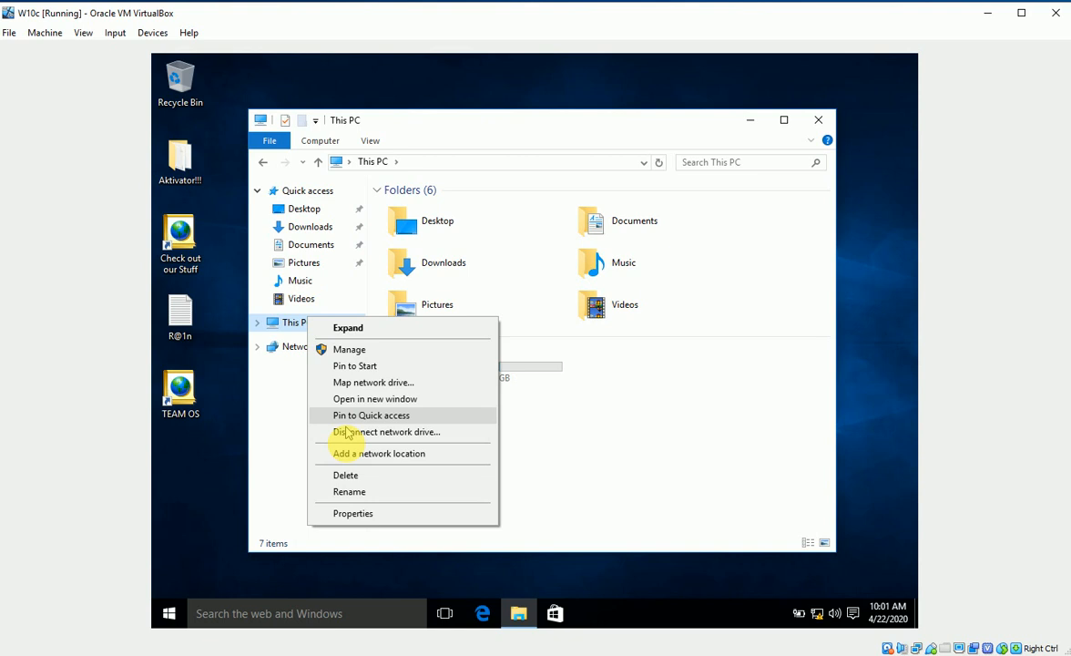
click(355, 513)
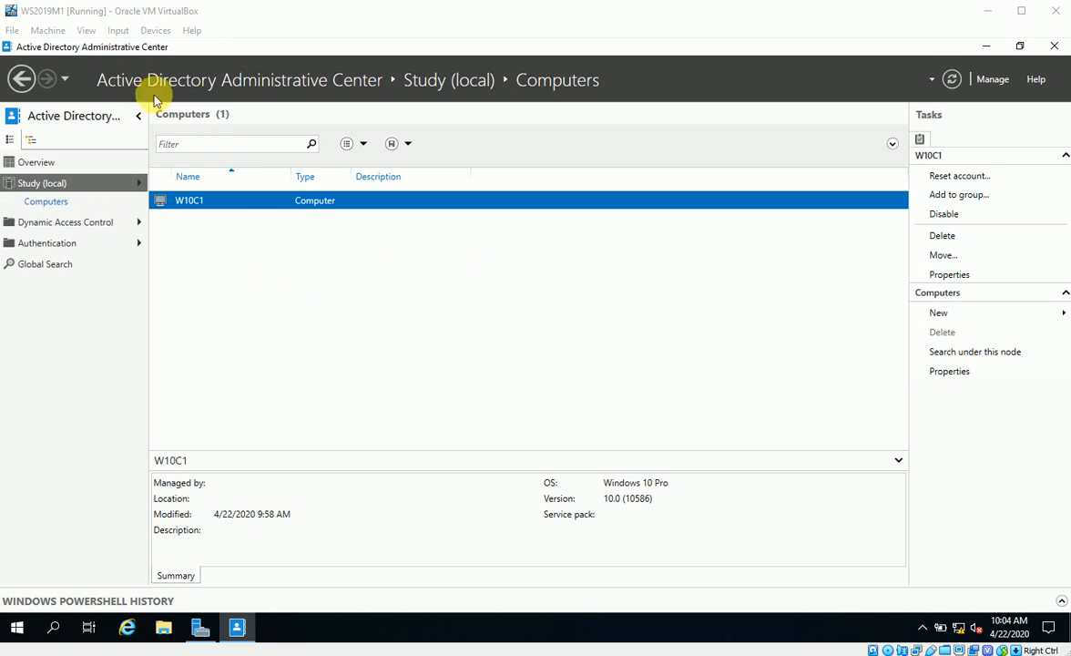
In Active Directory Administrative Center, open W10C1's properties under Study (local) > Computers
click(986, 47)
click(958, 79)
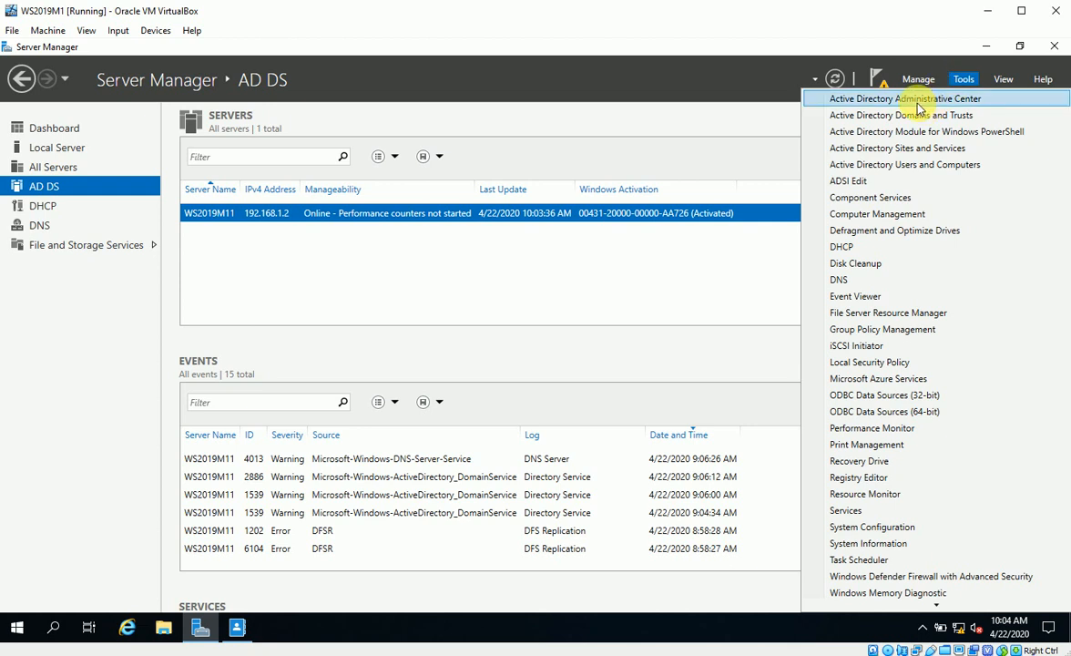
click(916, 105)
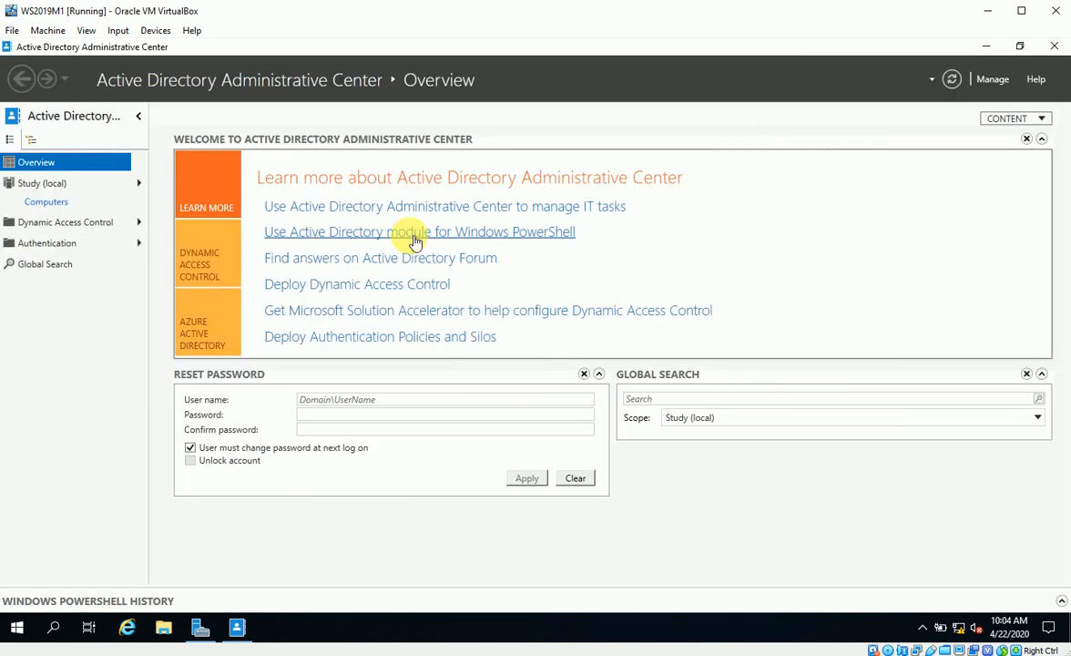
click(37, 185)
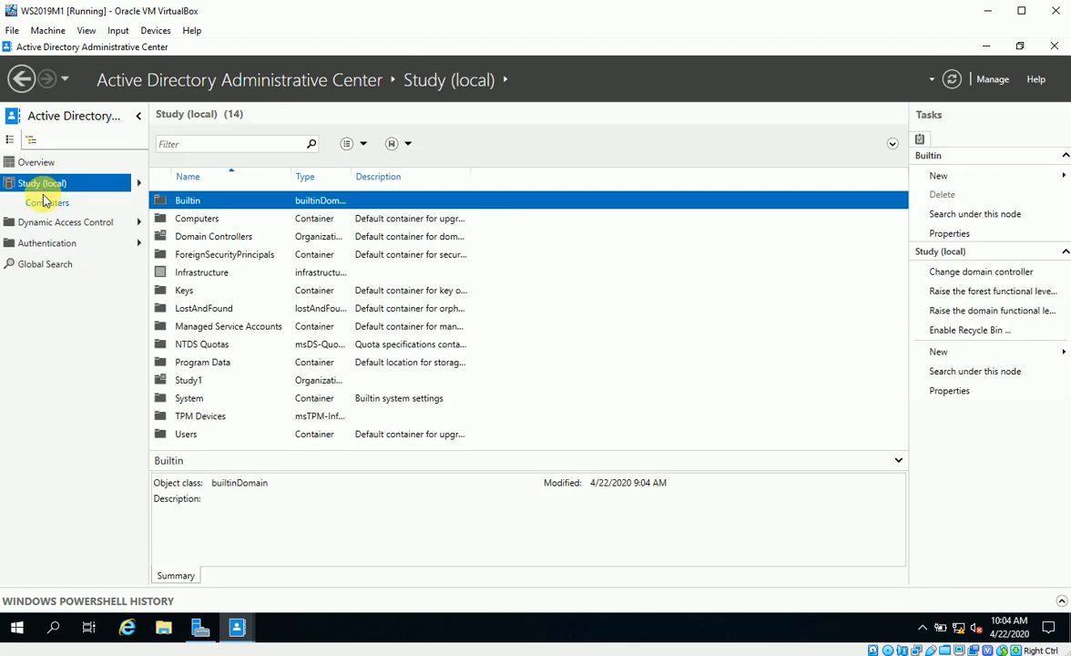
click(62, 207)
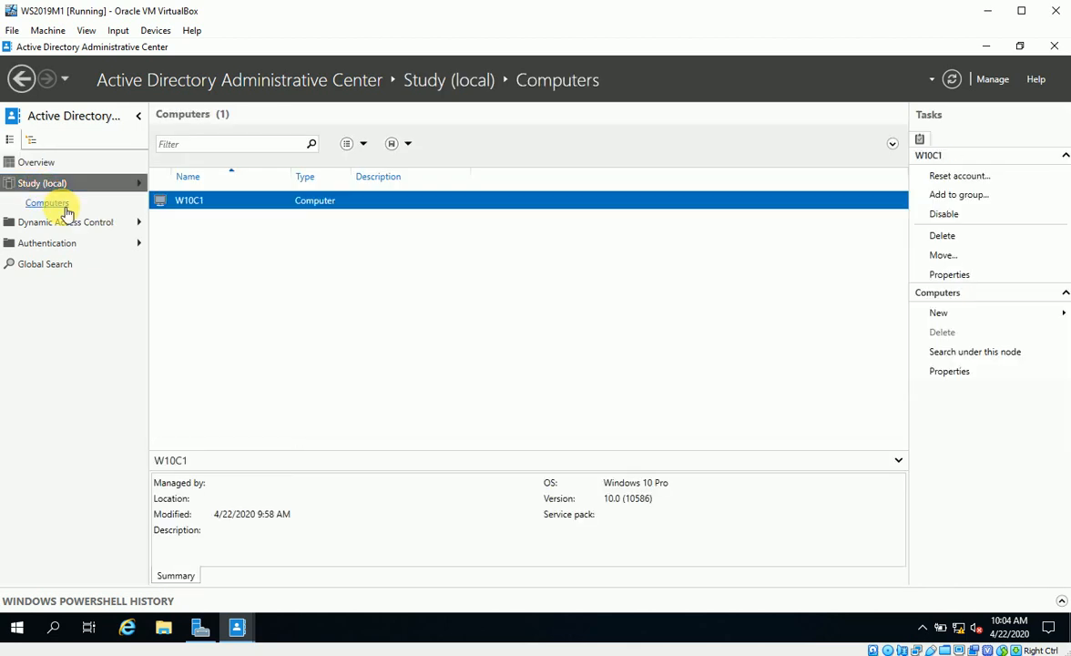
right_click(187, 204)
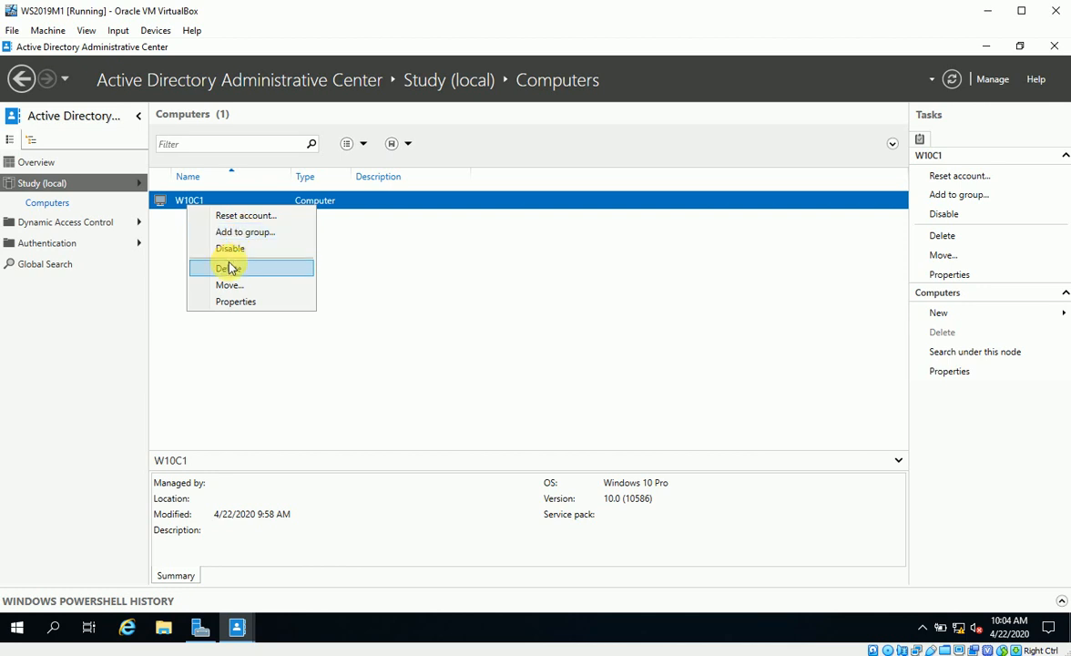
click(239, 302)
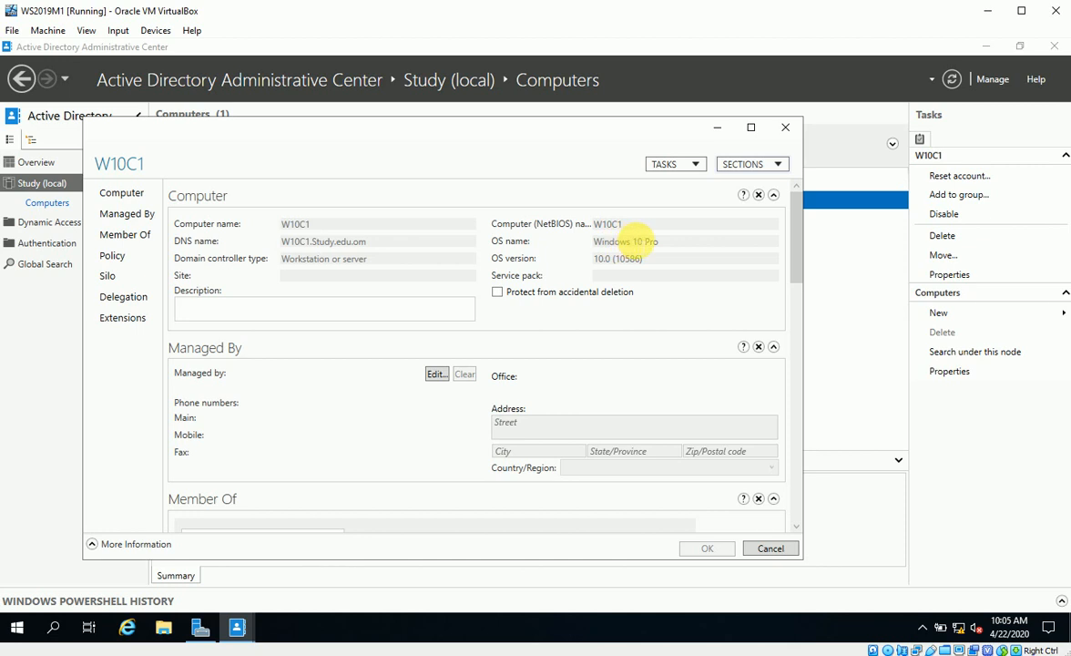
scroll(469, 423, down, 3)
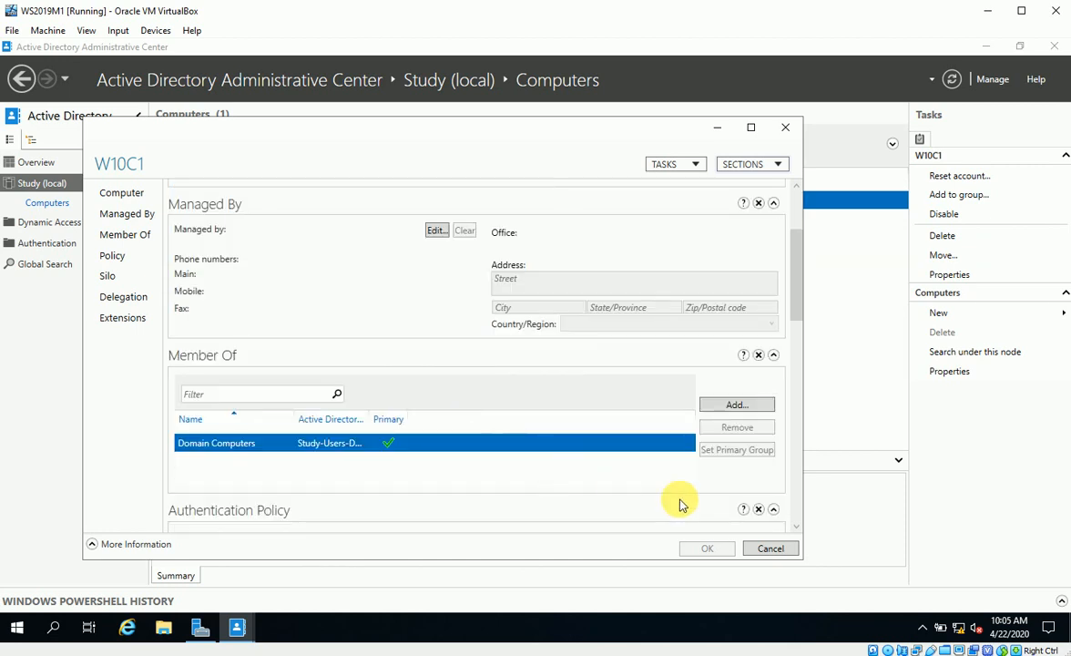